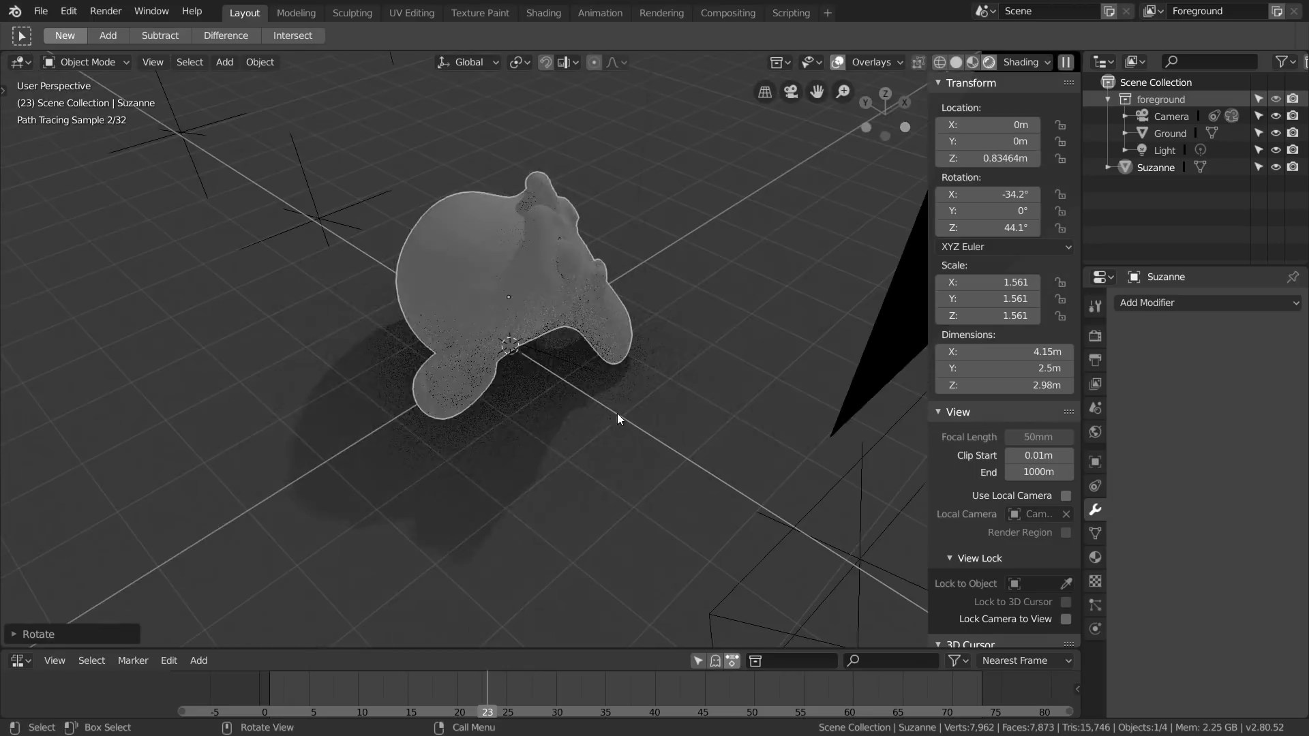
left_click(599, 432)
key("g")
key("y")
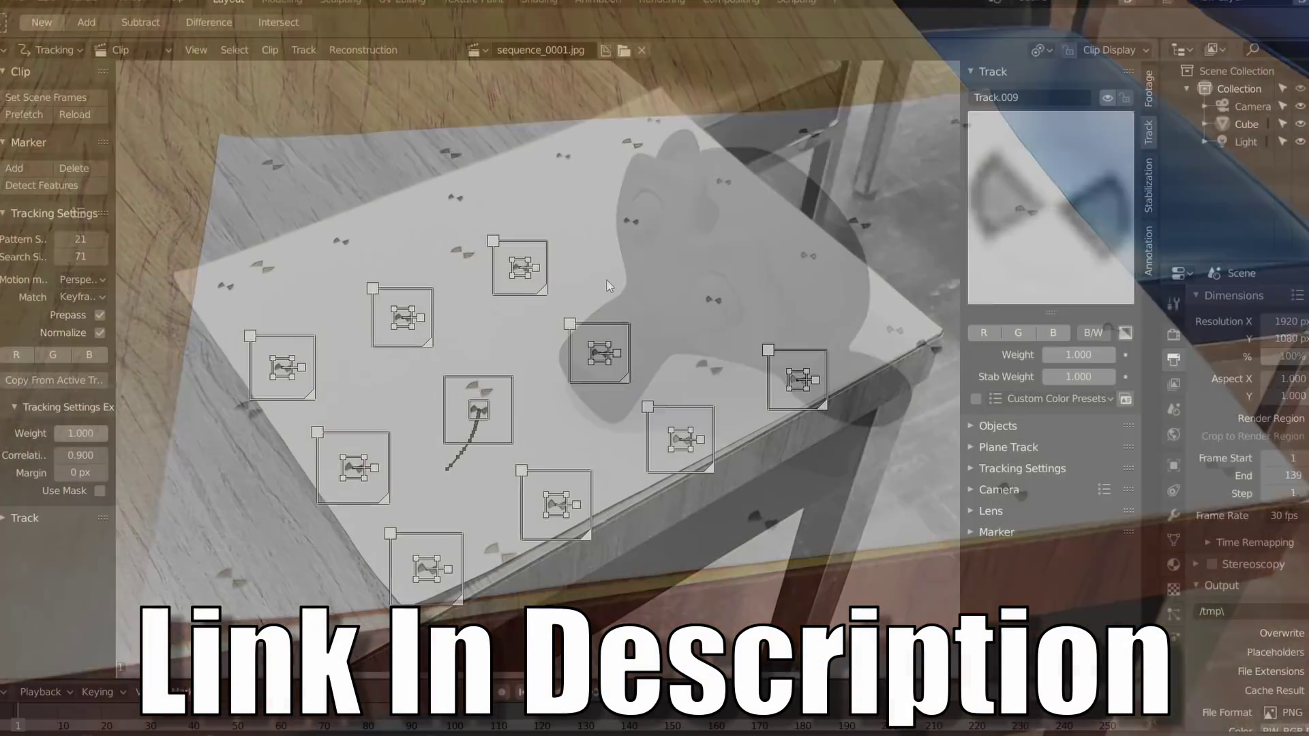
Track the selected markers forward through the table footage and scrub back through the frames to check their paths
key("ctrl+t")
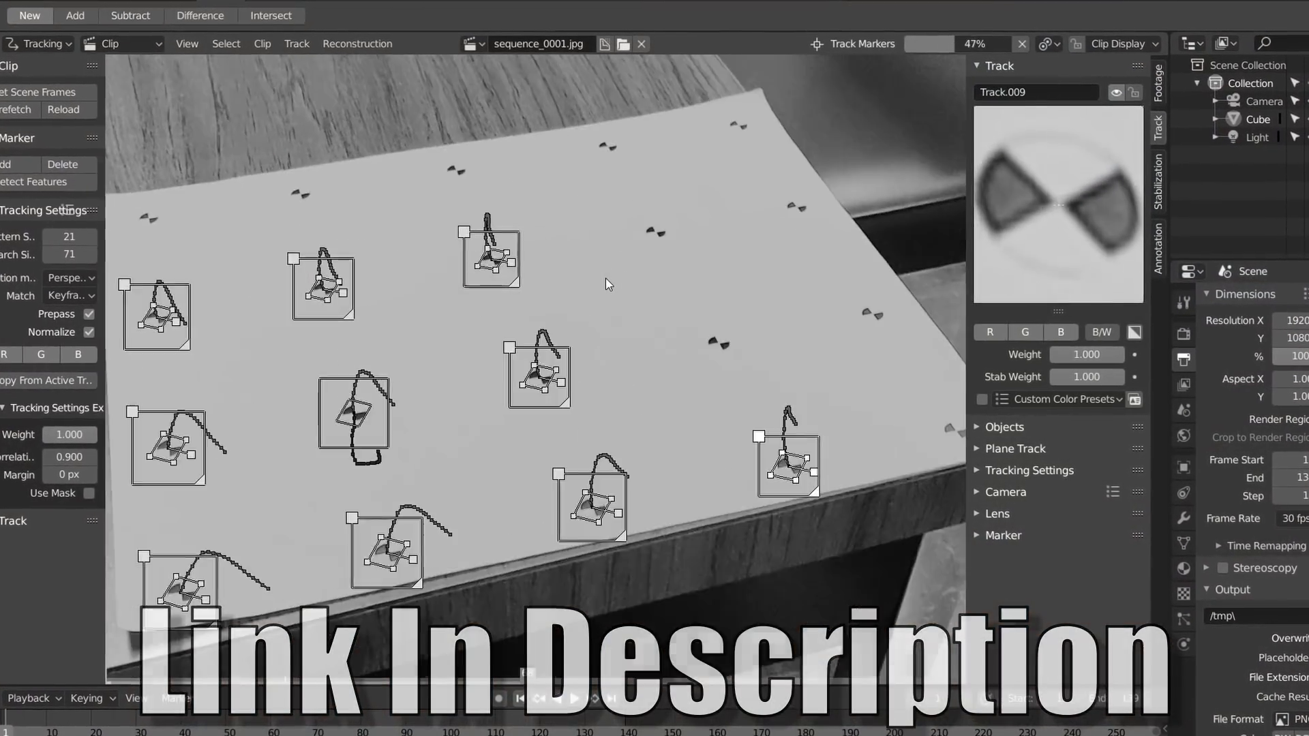
scroll(573, 371, "down", 2)
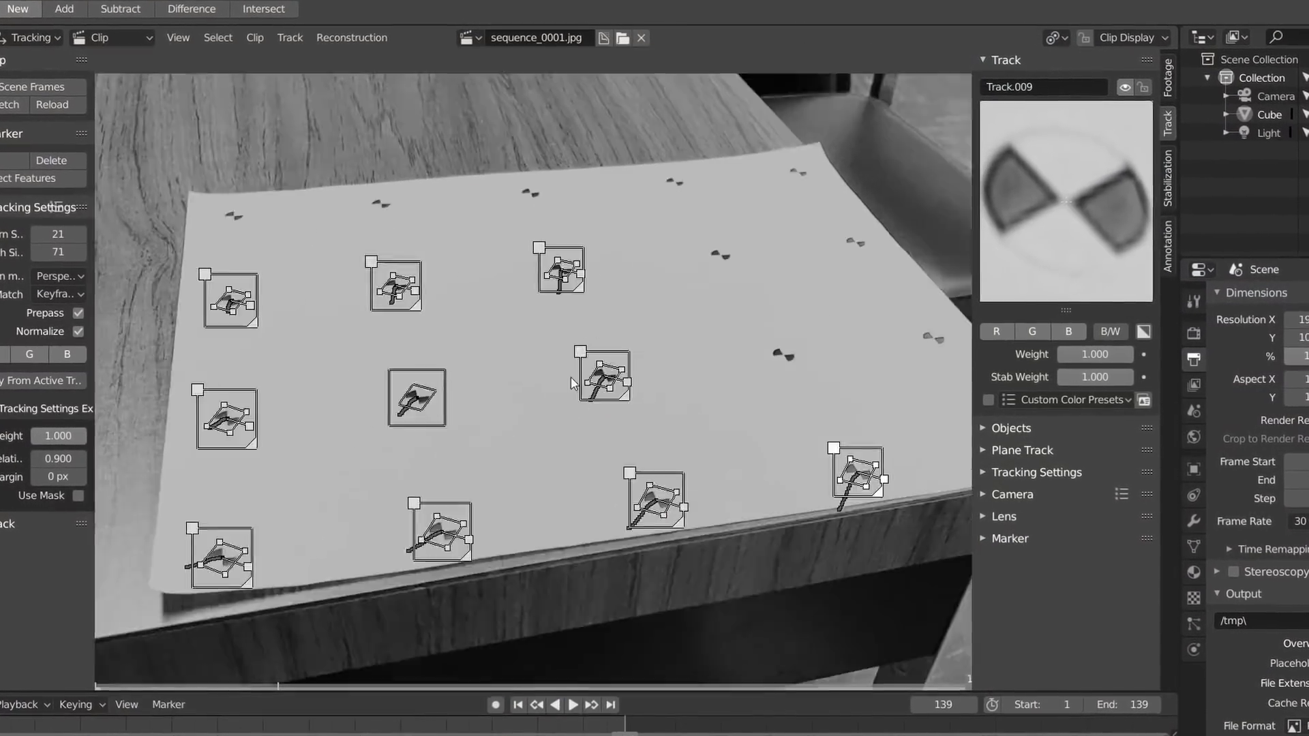
left_click_drag(624, 725, 620, 726)
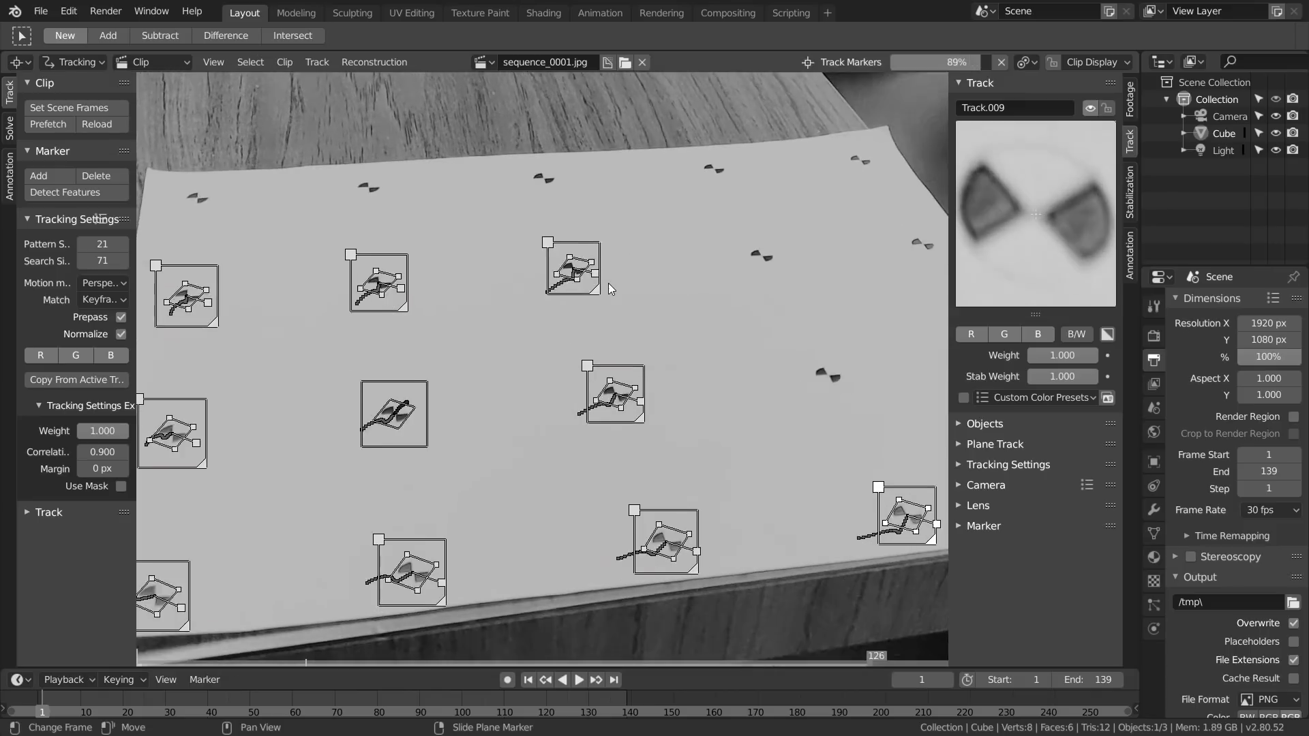
scroll(579, 371, "down", 2)
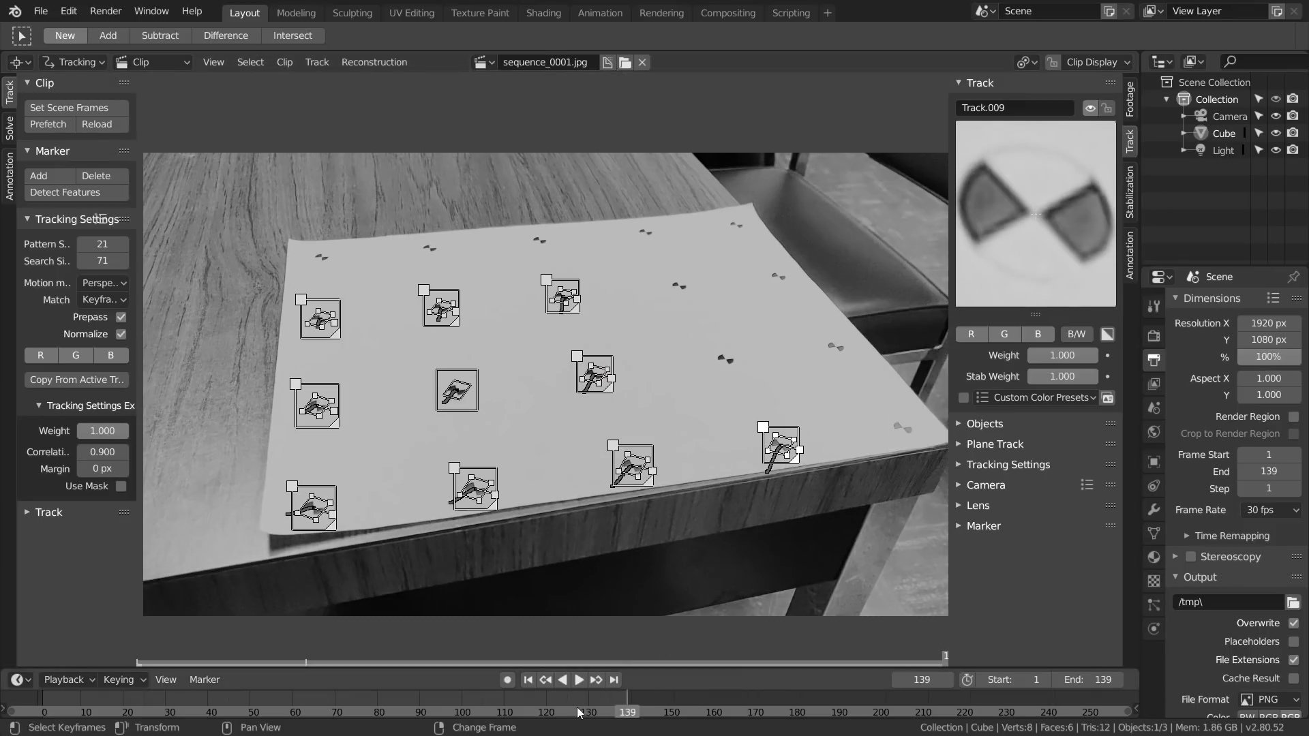
left_click_drag(623, 703, 368, 706)
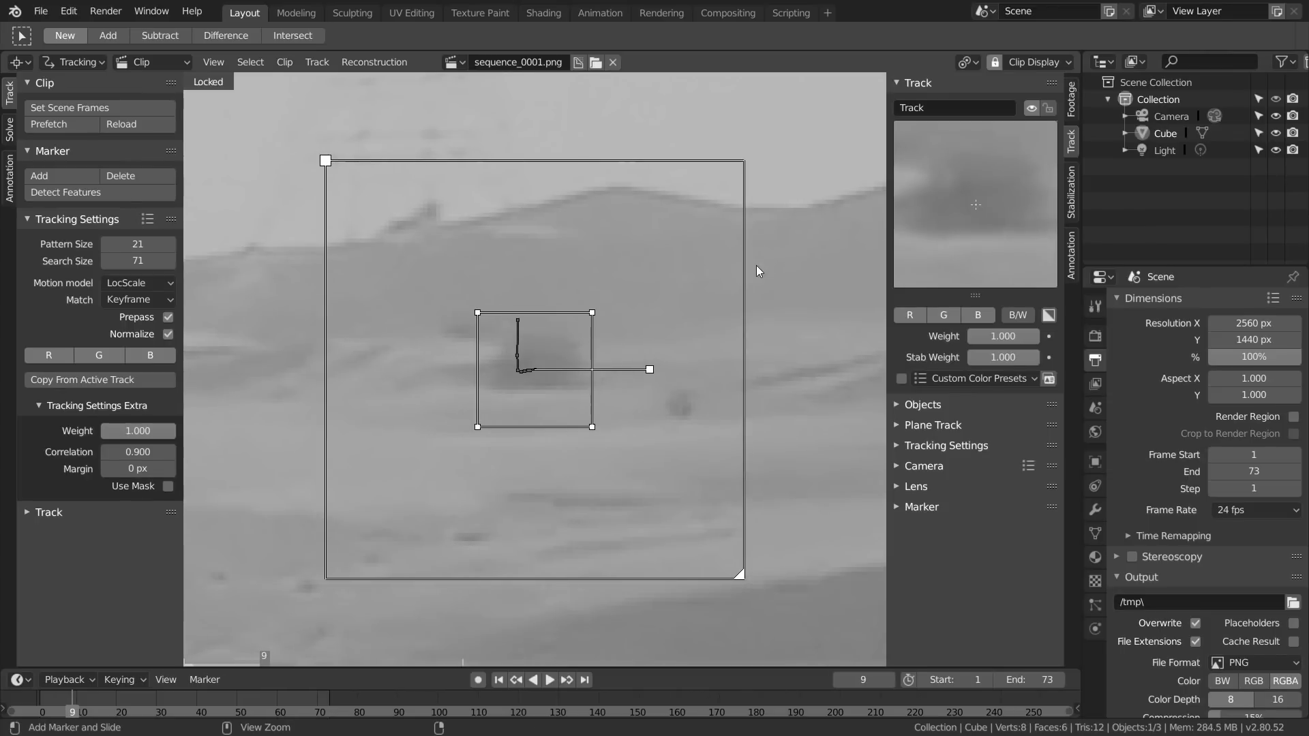
Track the marker on the distant desert hill forward through the footage
key("ctrl+t")
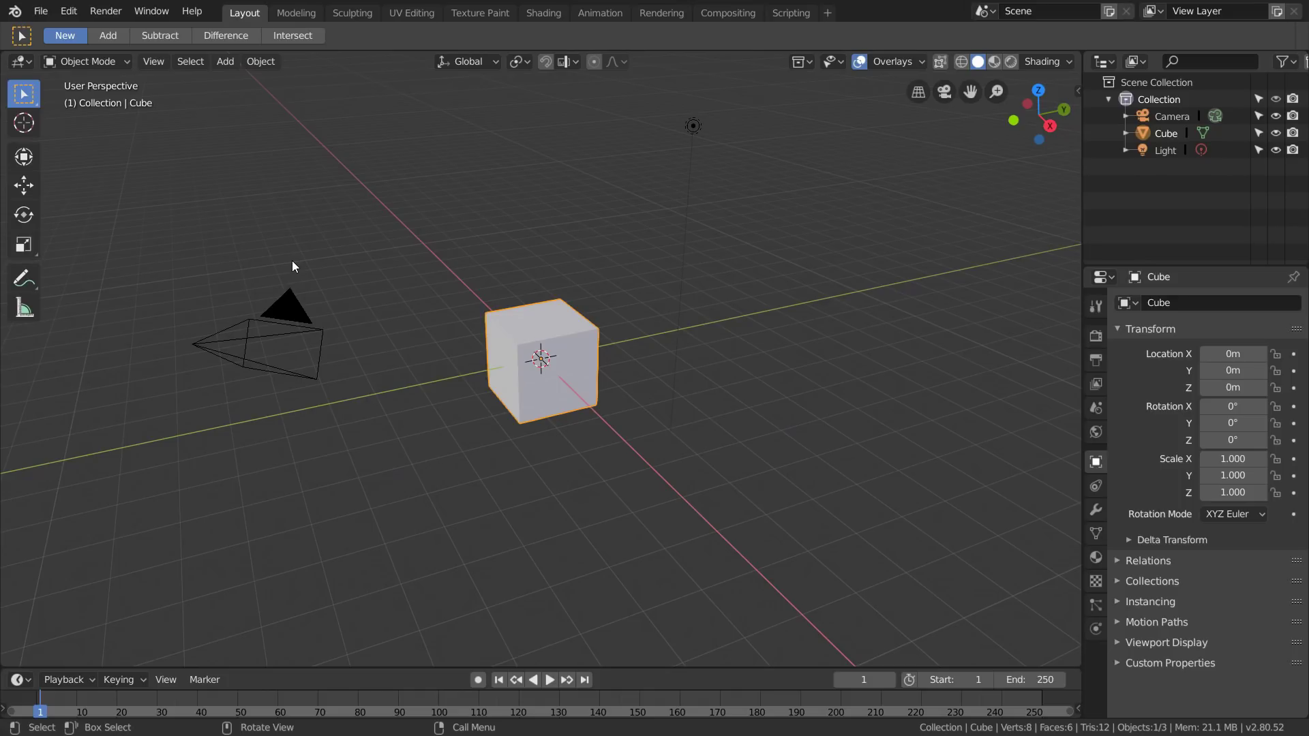
Switch the 3D viewport to the Movie Clip Editor and open HarderTrackFootage.mp4 from the Desktop
left_click(21, 61)
left_click(58, 254)
left_click(539, 63)
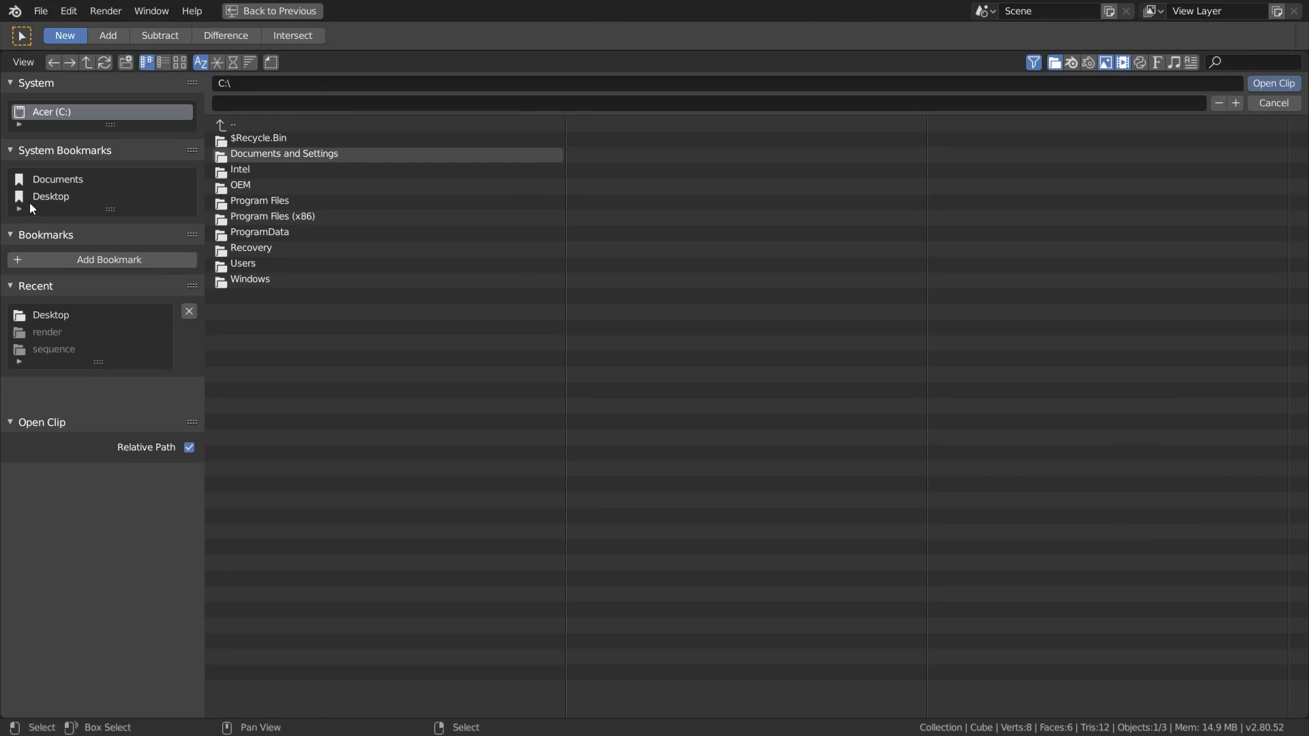
double_click(286, 231)
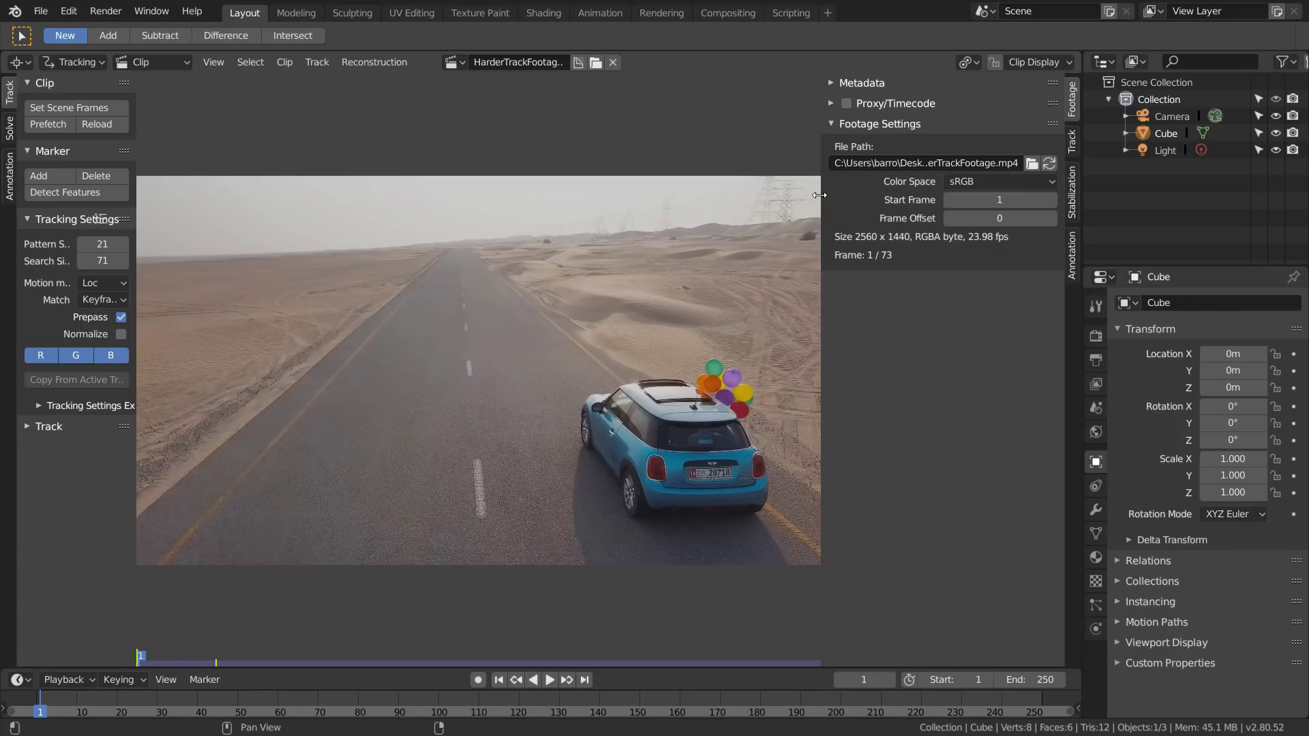
Set the scene's frame rate to 23.98 fps and the output resolution to 2560 x 1440 px
left_click(1096, 362)
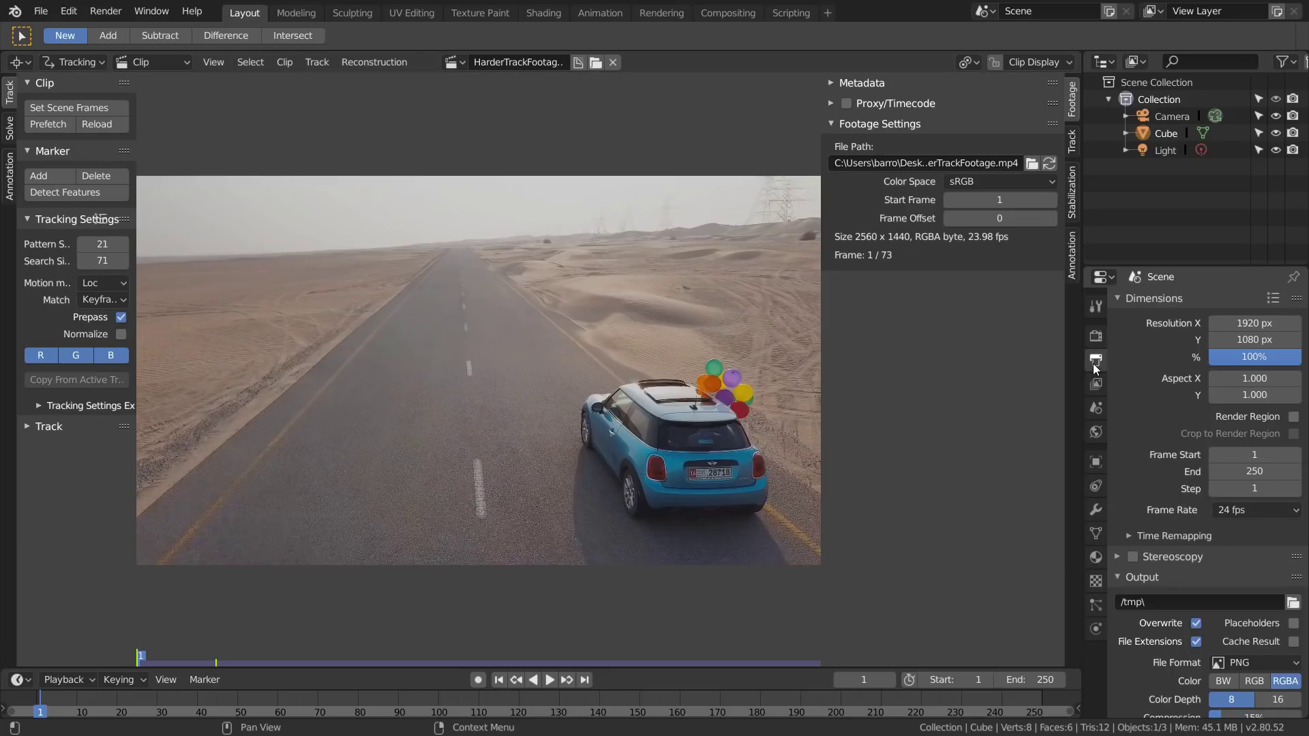
left_click(1237, 510)
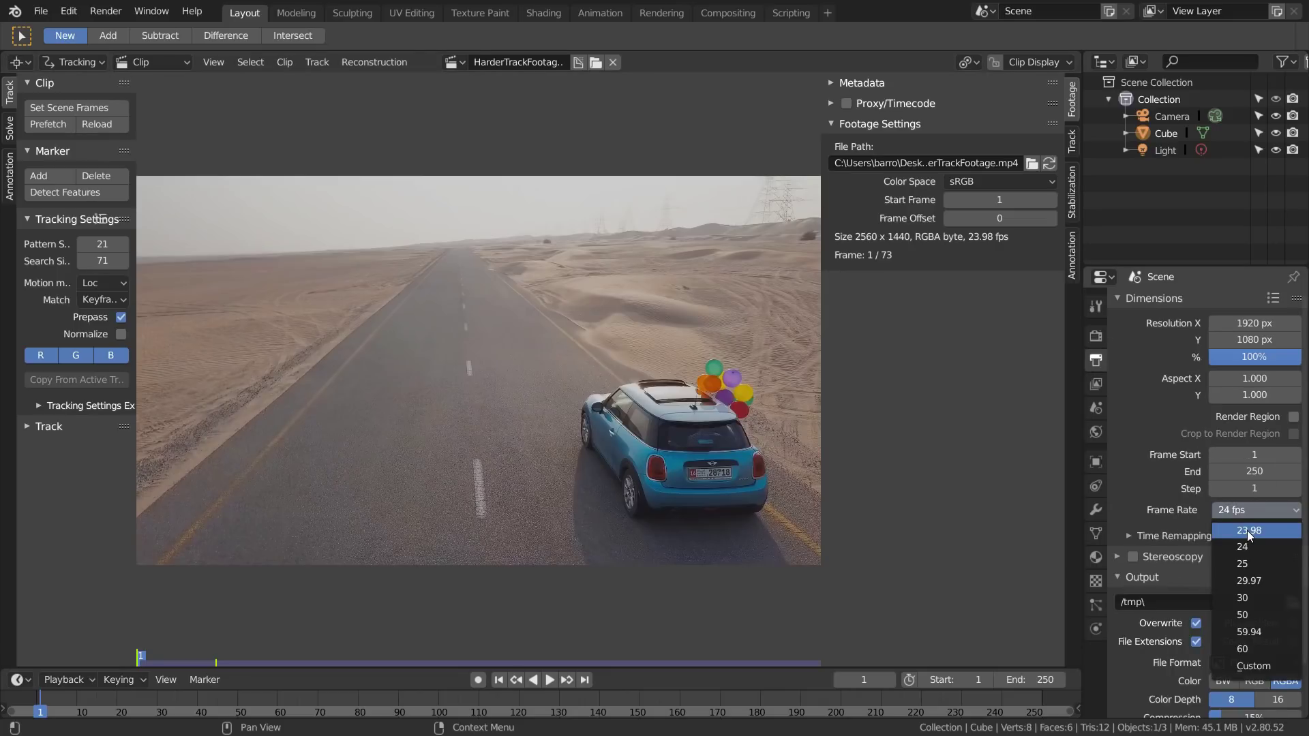
left_click(1250, 532)
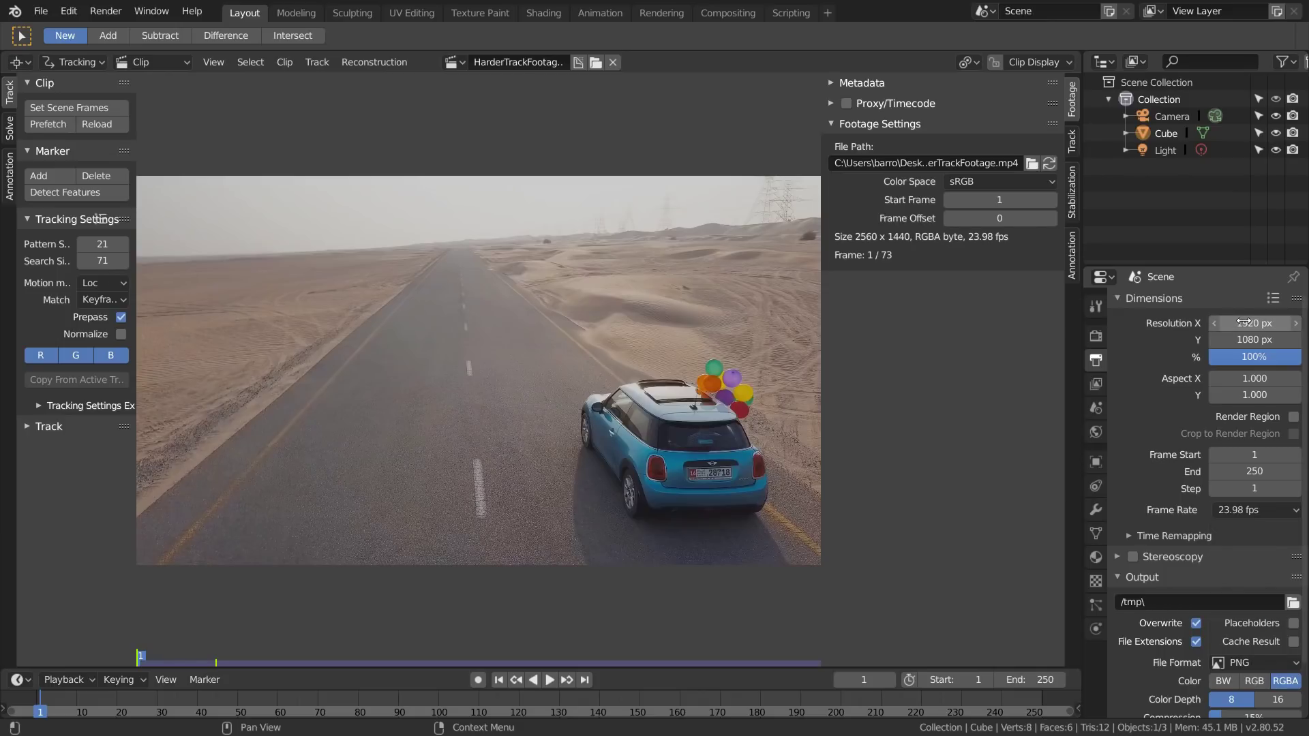
left_click(1243, 322)
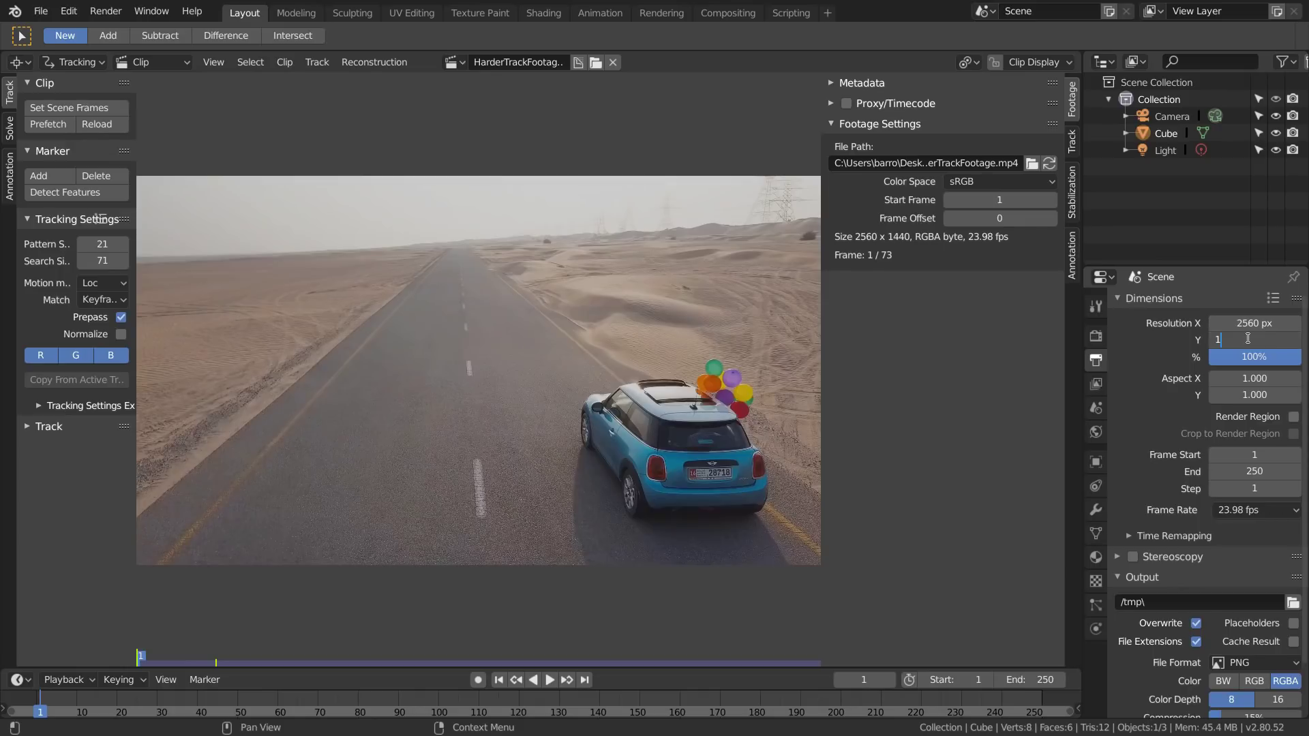
left_click(1248, 339)
type("1440")
key("Return")
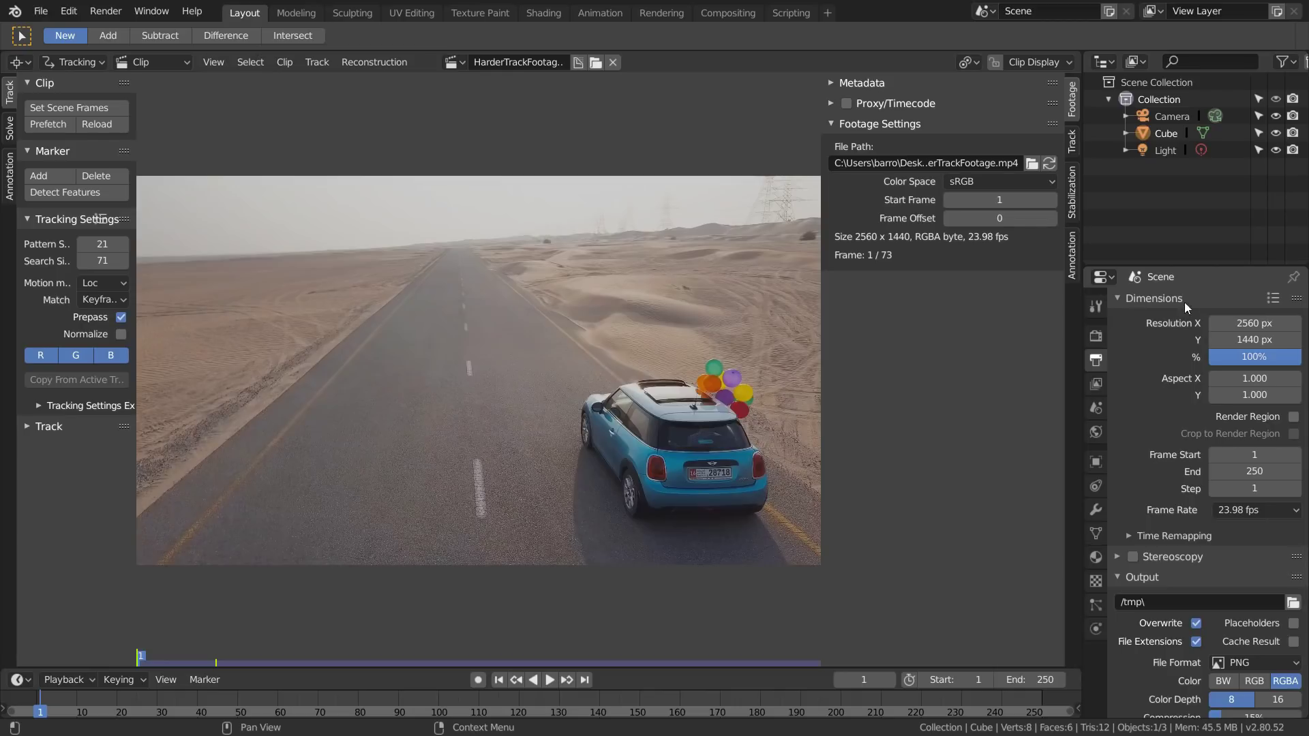
left_click(1027, 683)
type("73")
key("Return")
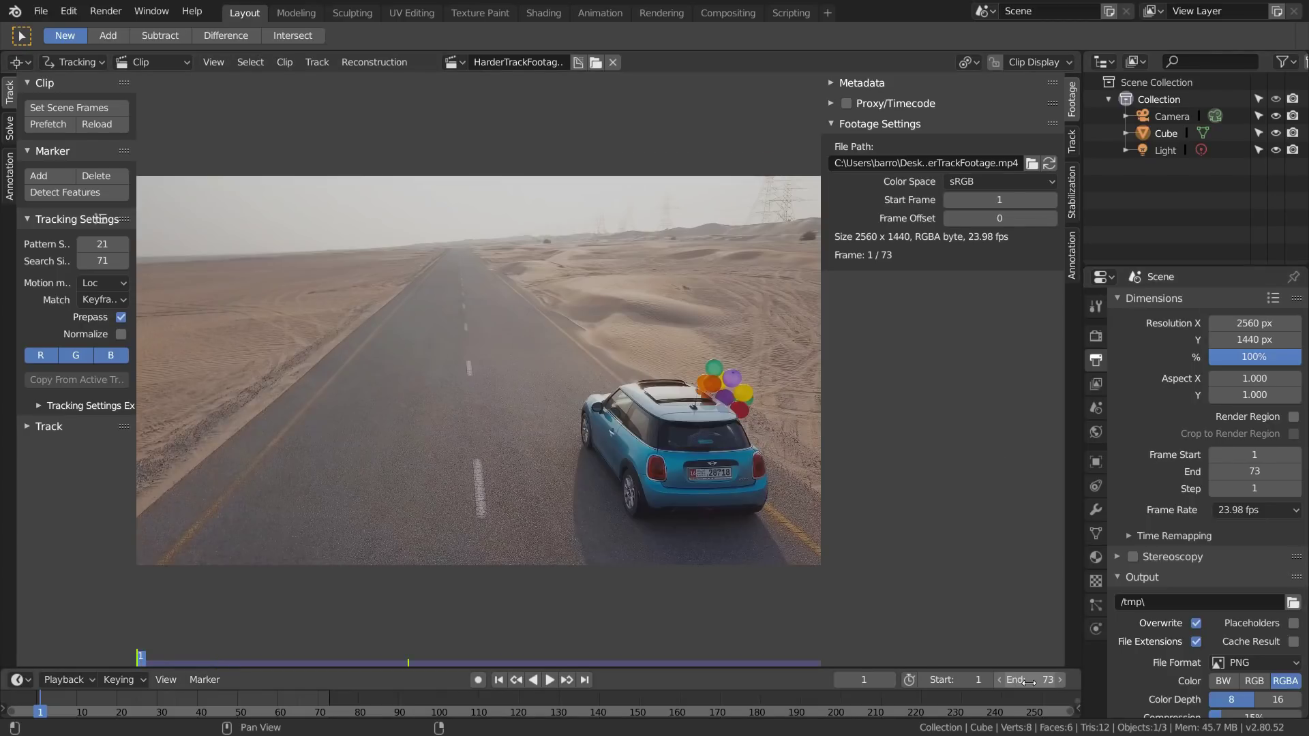
key("ctrl+z")
Match the scene's frame range to the length of the loaded clip
left_click(81, 109)
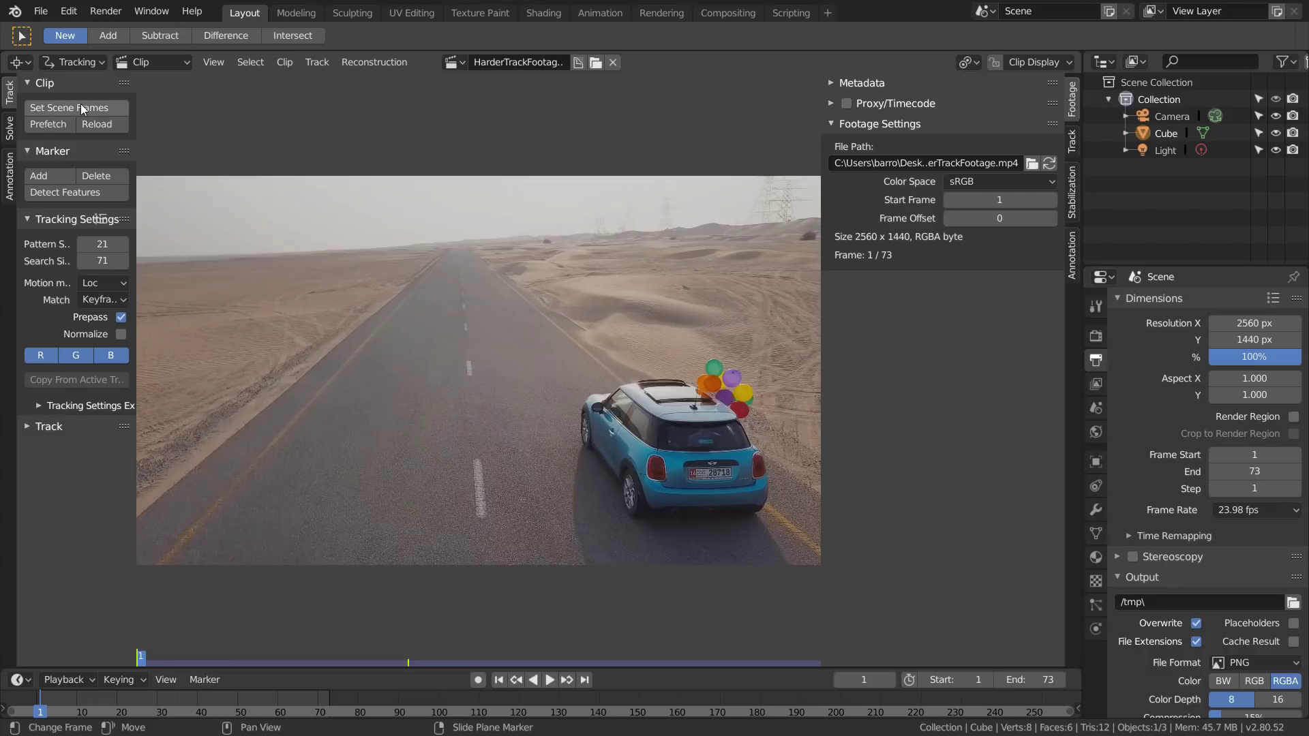
Enable nodes in the Compositing workspace and delete the Render Layers node
left_click(712, 15)
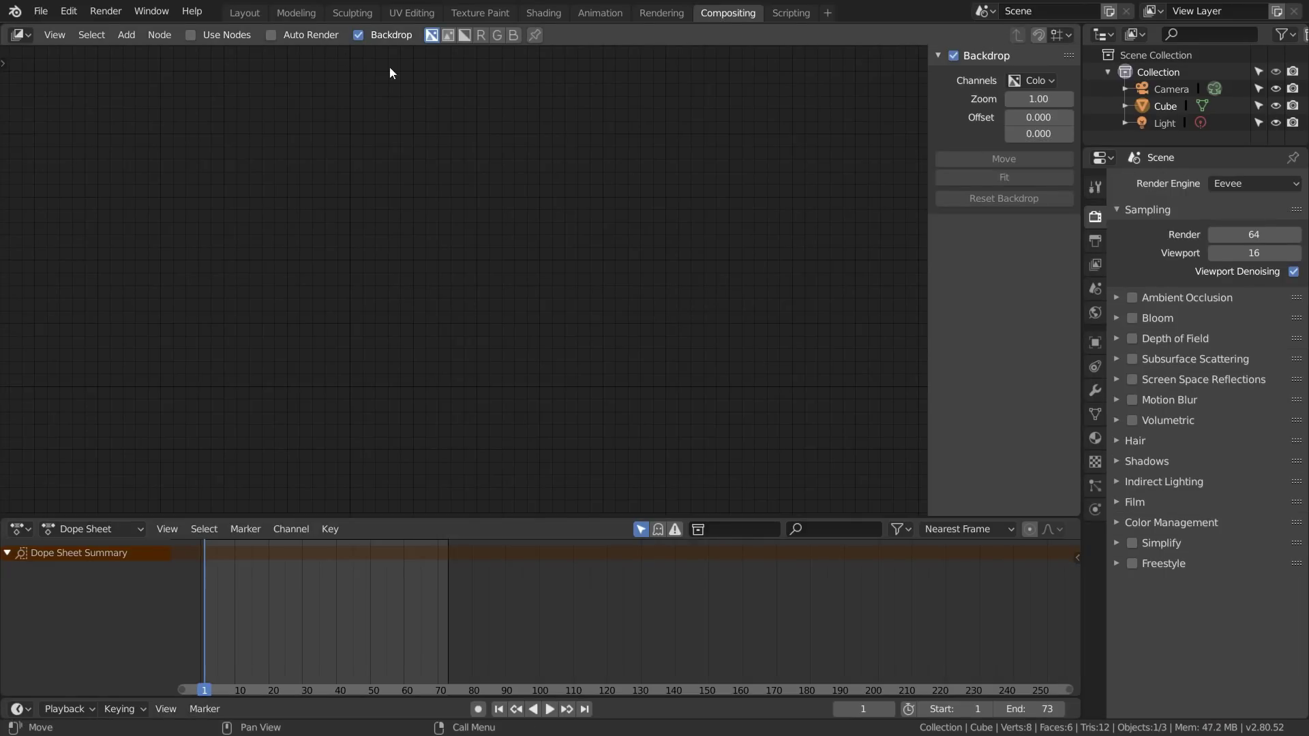
left_click(190, 35)
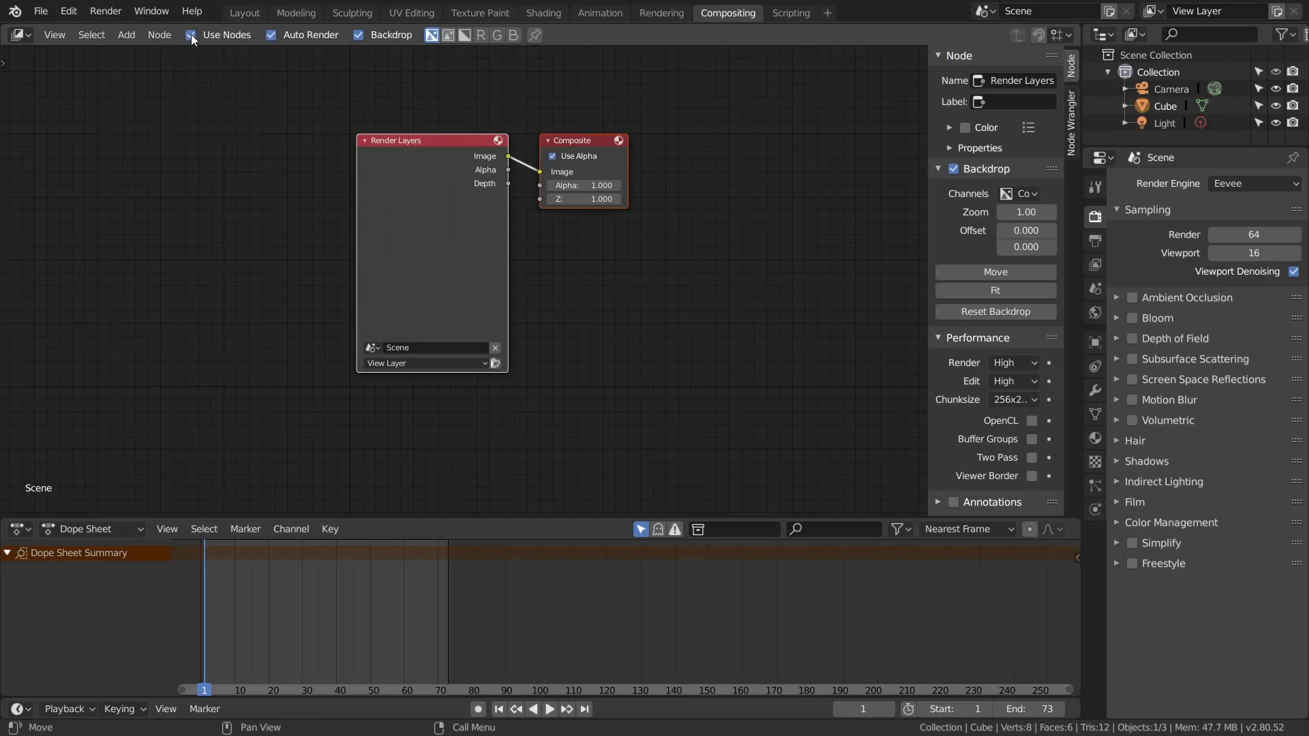
left_click(420, 138)
key("x")
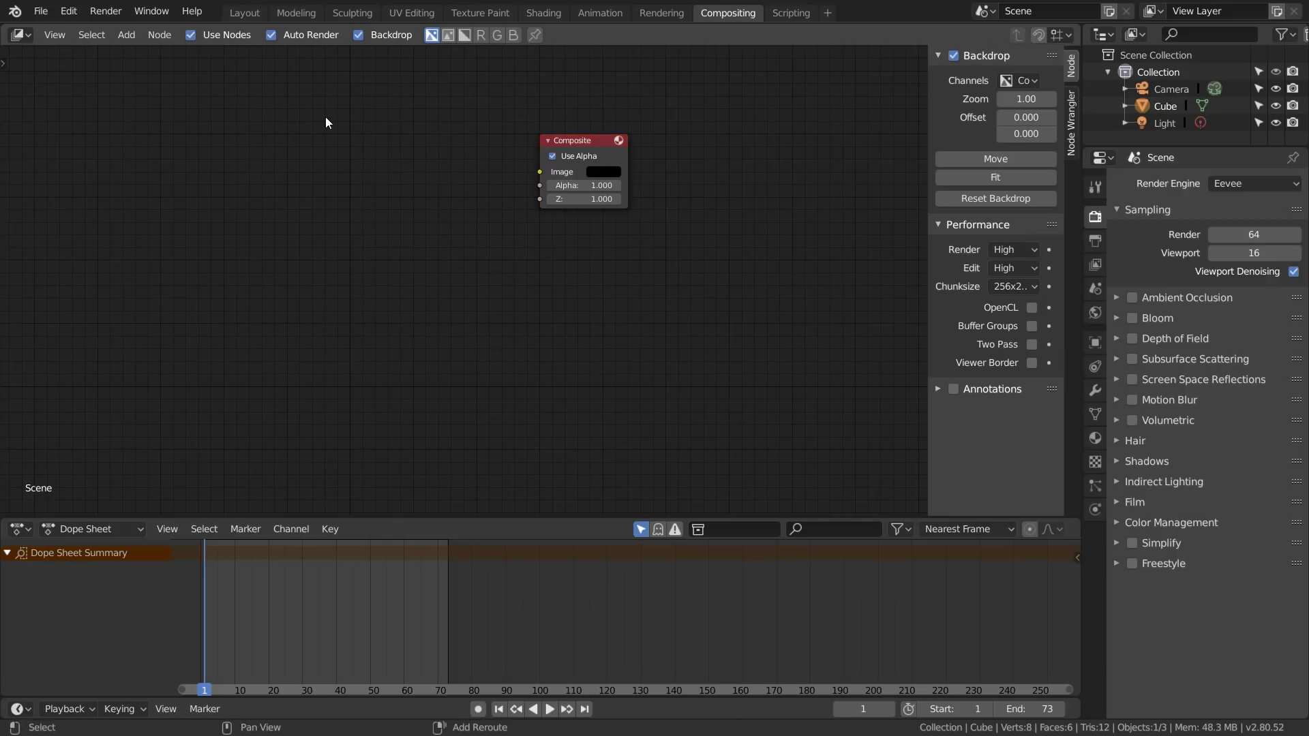
Add a Movie Clip node using HarderTrackFootage.mp4 and connect its Image output to the Composite node's Image input
key("shift+a")
mouse_move(325, 117)
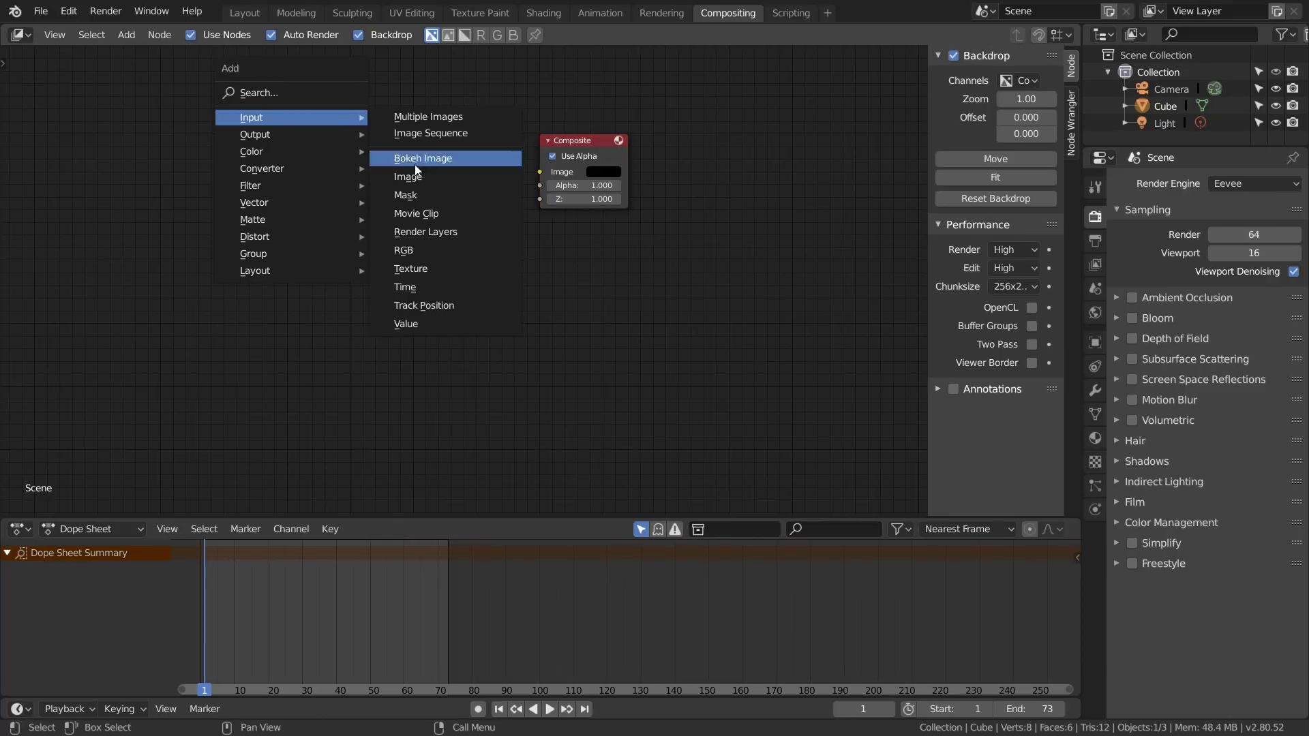
left_click(427, 213)
left_click(343, 141)
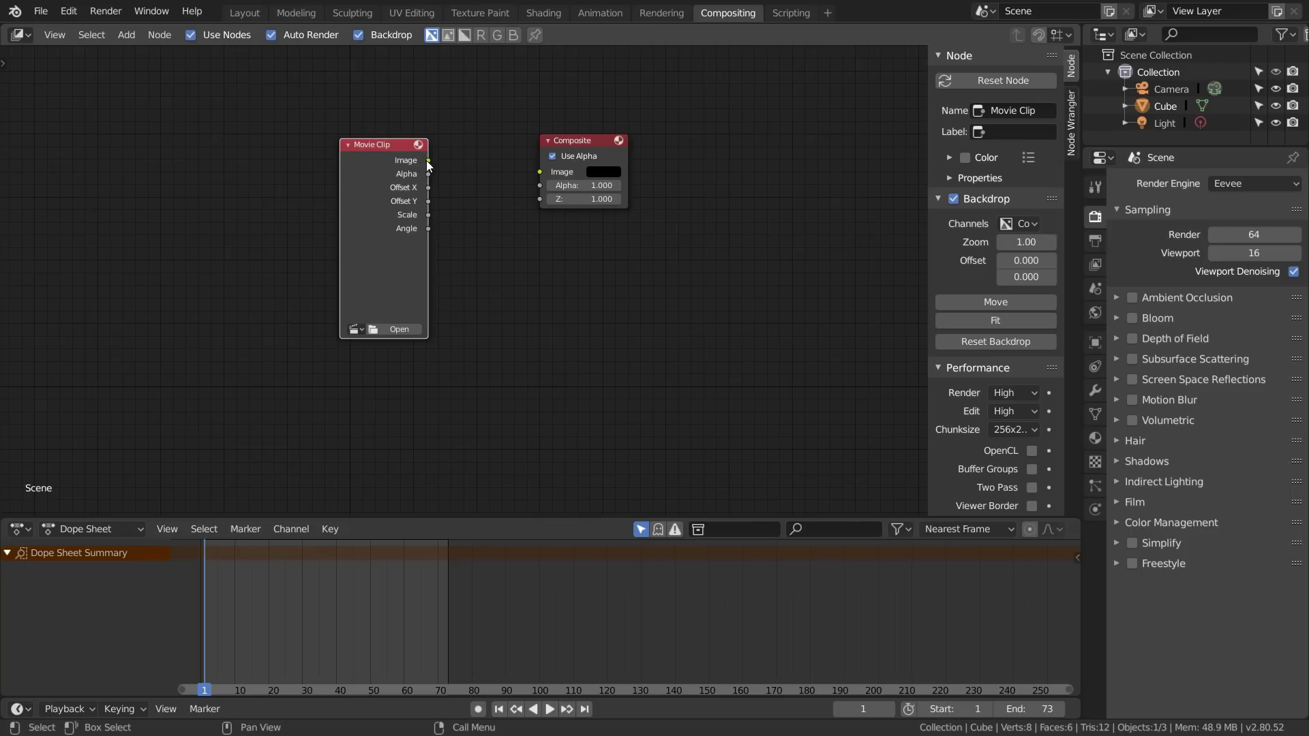
left_click_drag(427, 161, 539, 170)
left_click(354, 329)
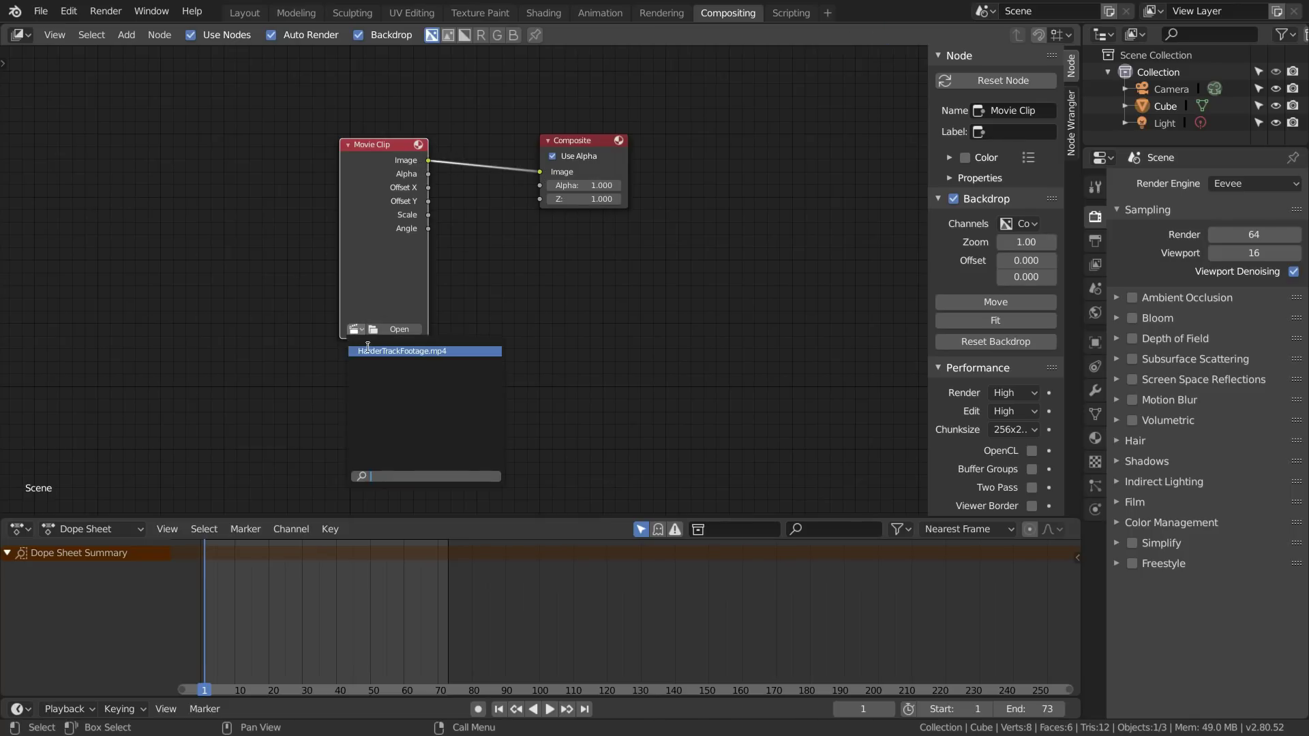
left_click(372, 352)
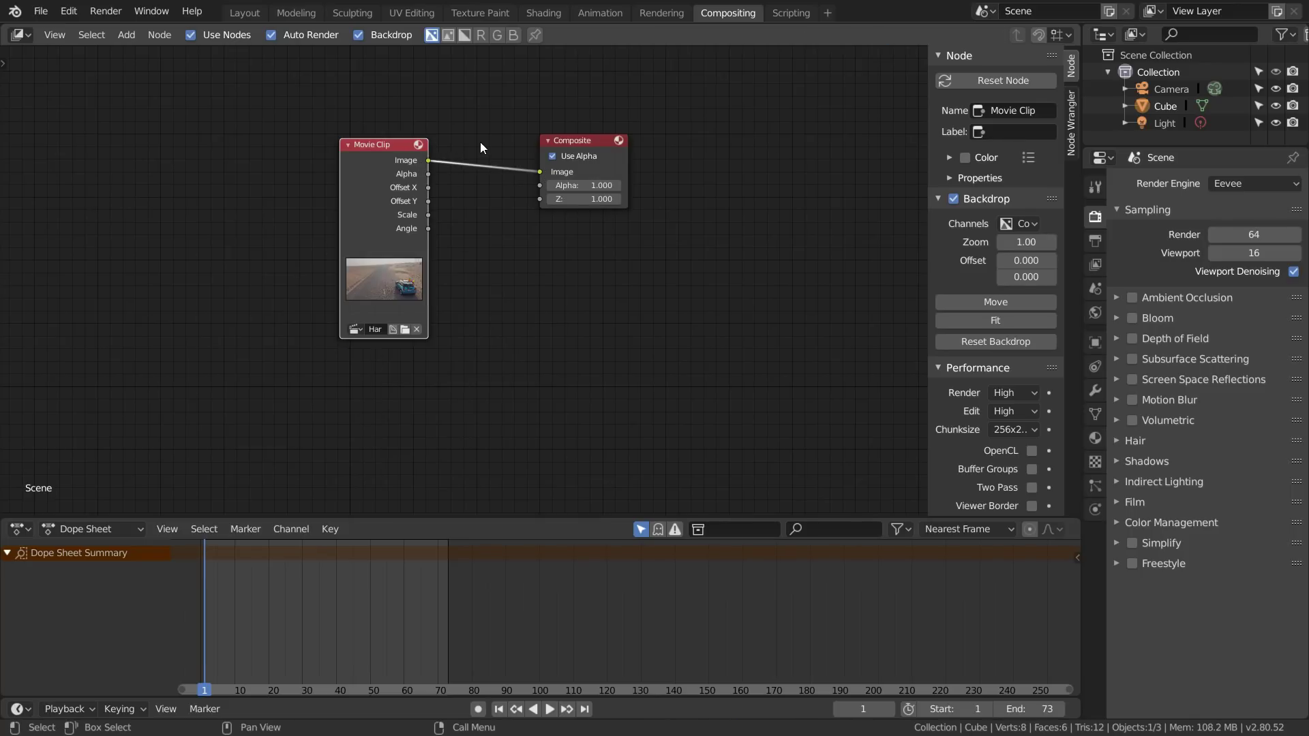
Preview the Movie Clip node through a Viewer node, reduce the backdrop zoom to 0.48 and go to frame 11
left_click_drag(385, 145, 359, 134)
left_click(358, 134, "ctrl+shift")
scroll(447, 199, "down", 1)
key("v")
key("v")
key("v")
key("v")
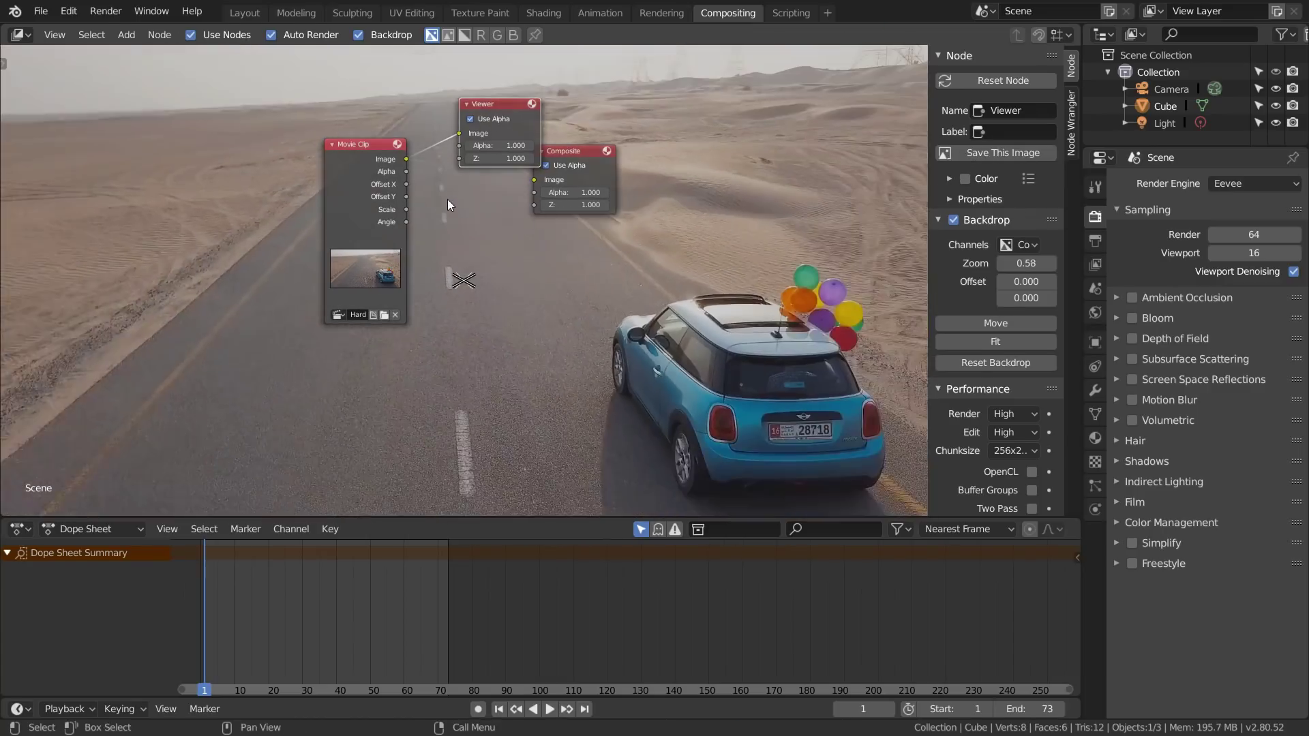
right_click_drag(232, 640, 238, 638)
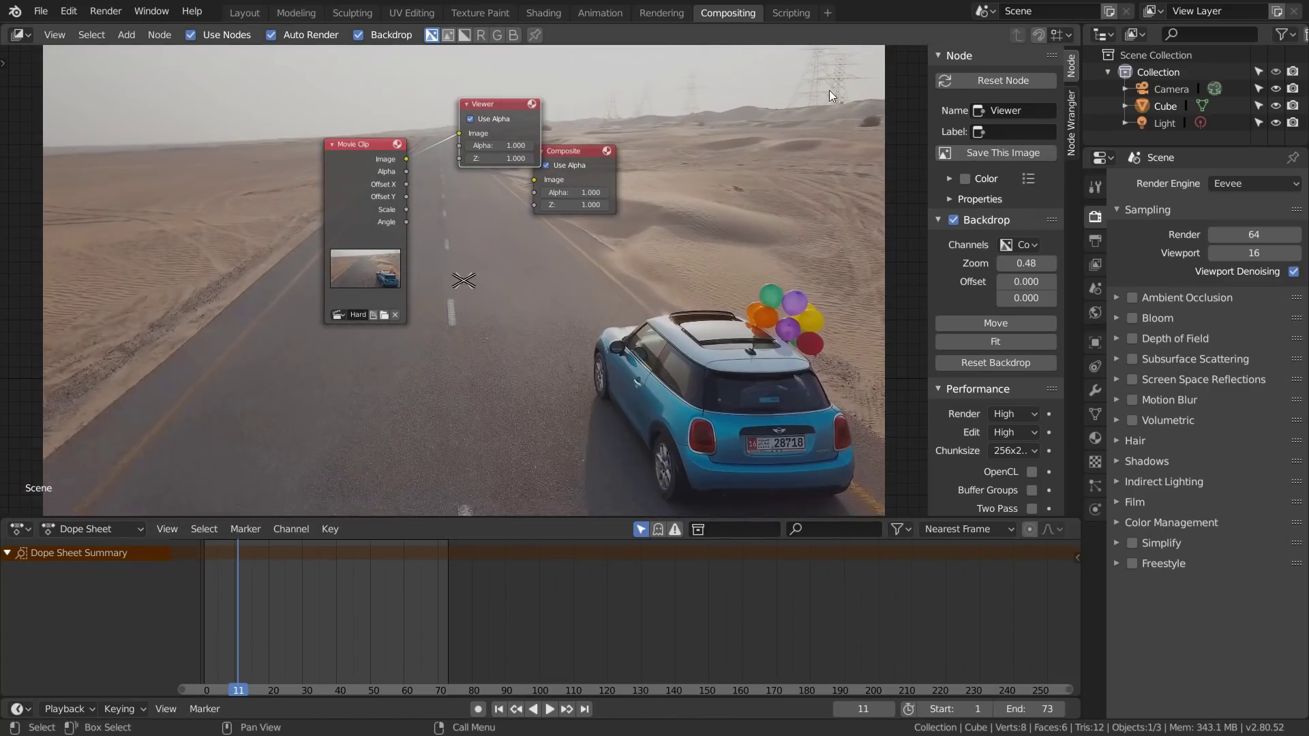
Set the render output to the file prefix sequence_ in a new Desktop folder named sequence, with 0% PNG compression
left_click(1095, 241)
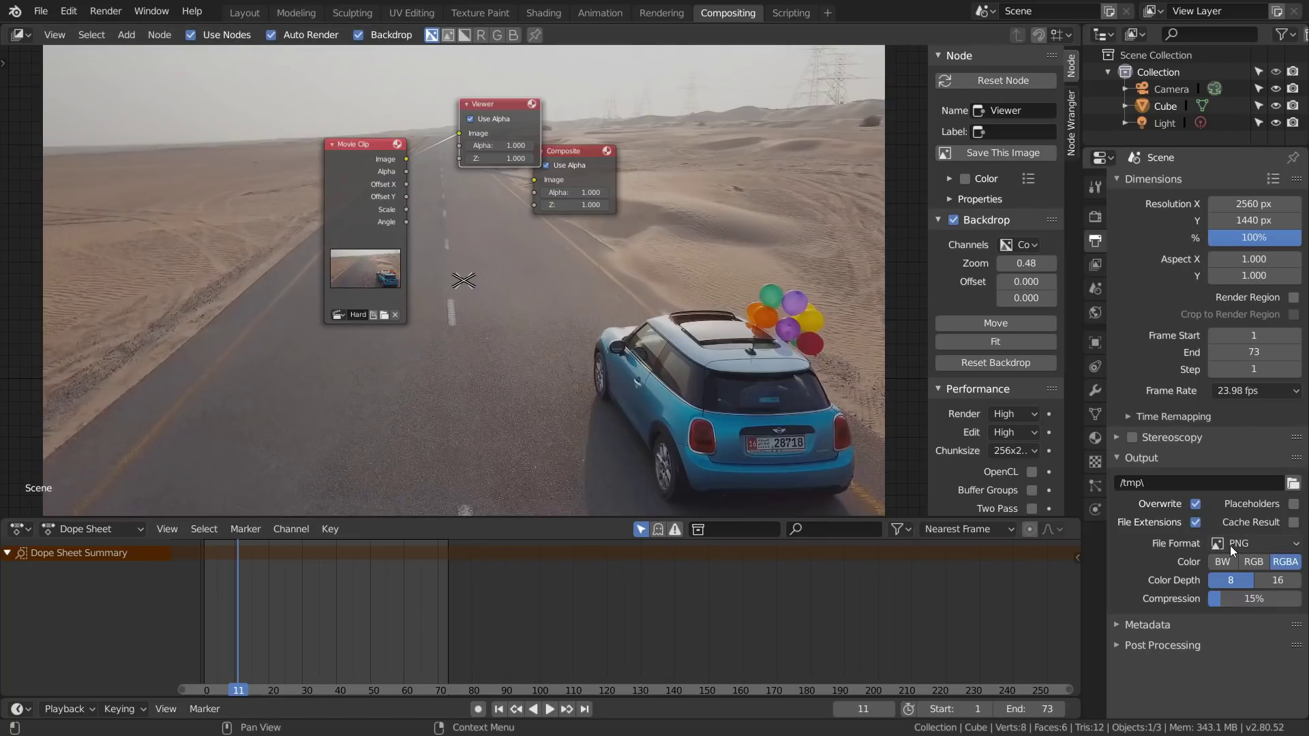
left_click(1293, 482)
left_click(51, 170)
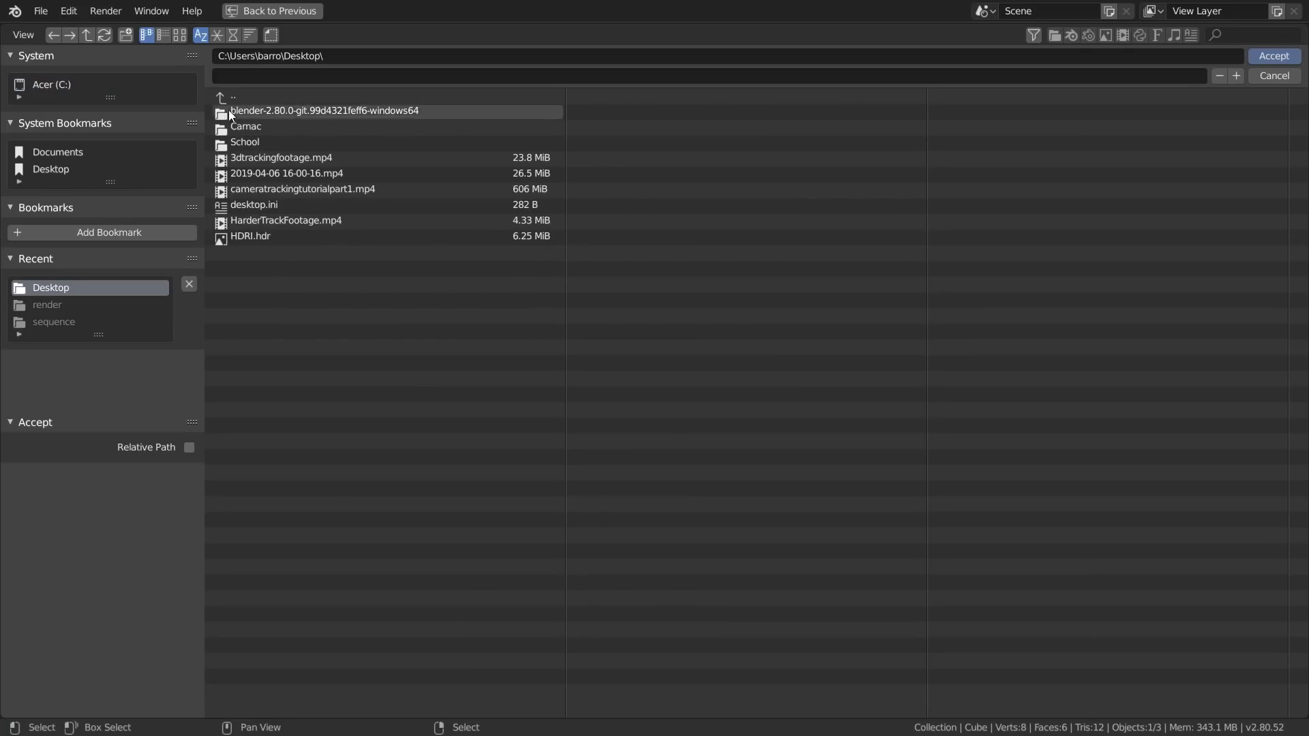
left_click(125, 35)
type("sequence")
key("Return")
left_click(250, 154)
left_click(247, 77)
type("sequence_")
key("Return")
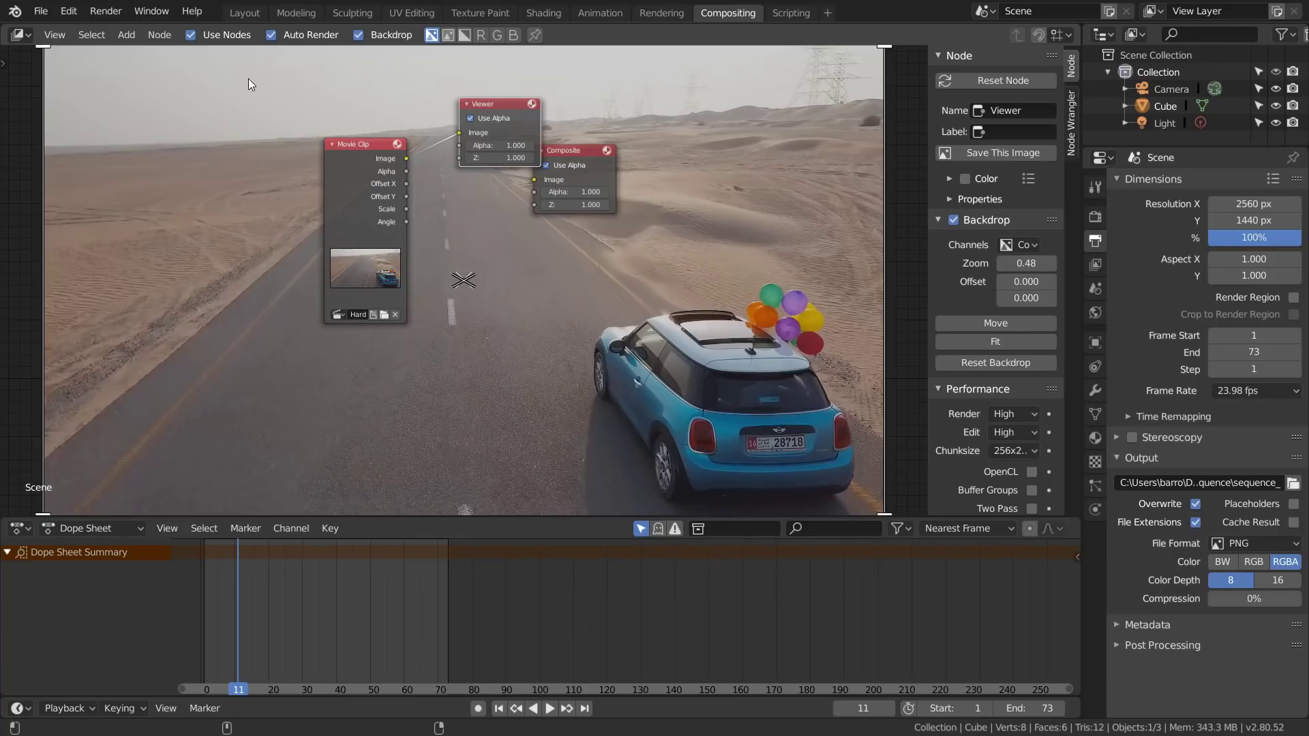
Render the animation as an image sequence and close the render window
key("ctrl+F12")
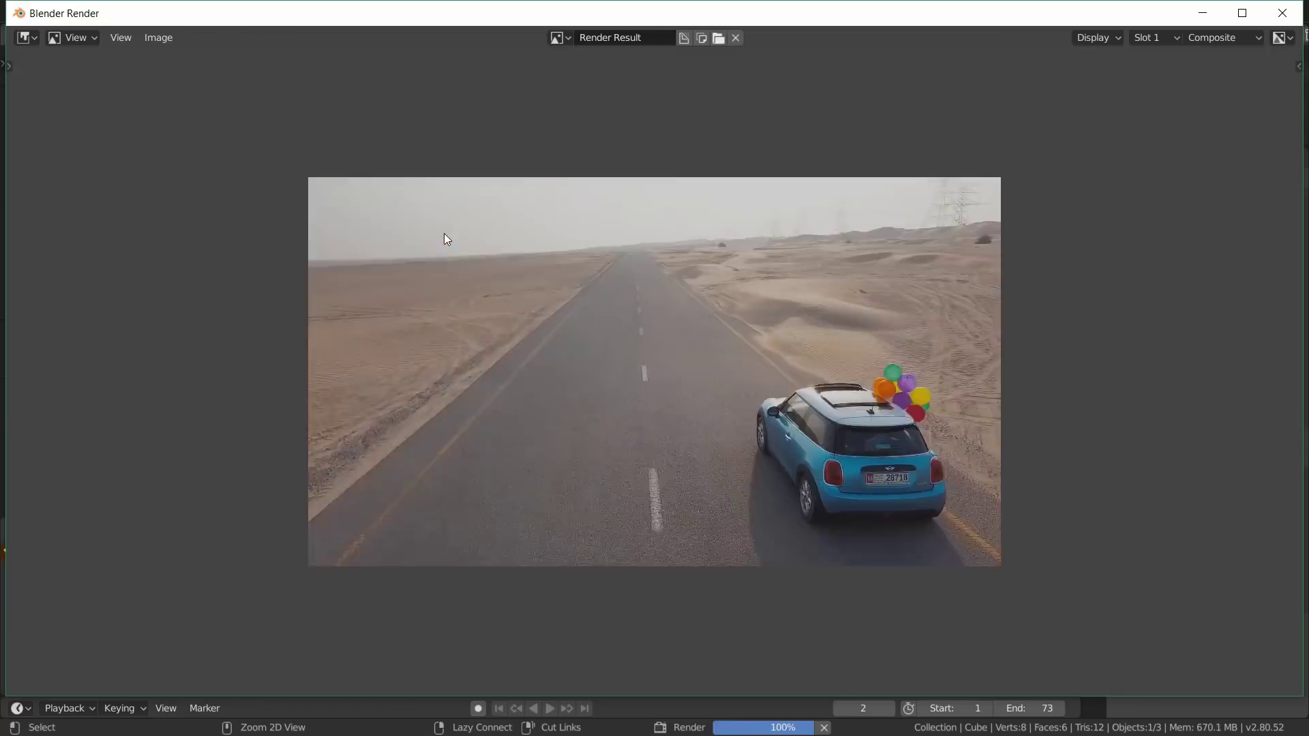
left_click(1300, 21)
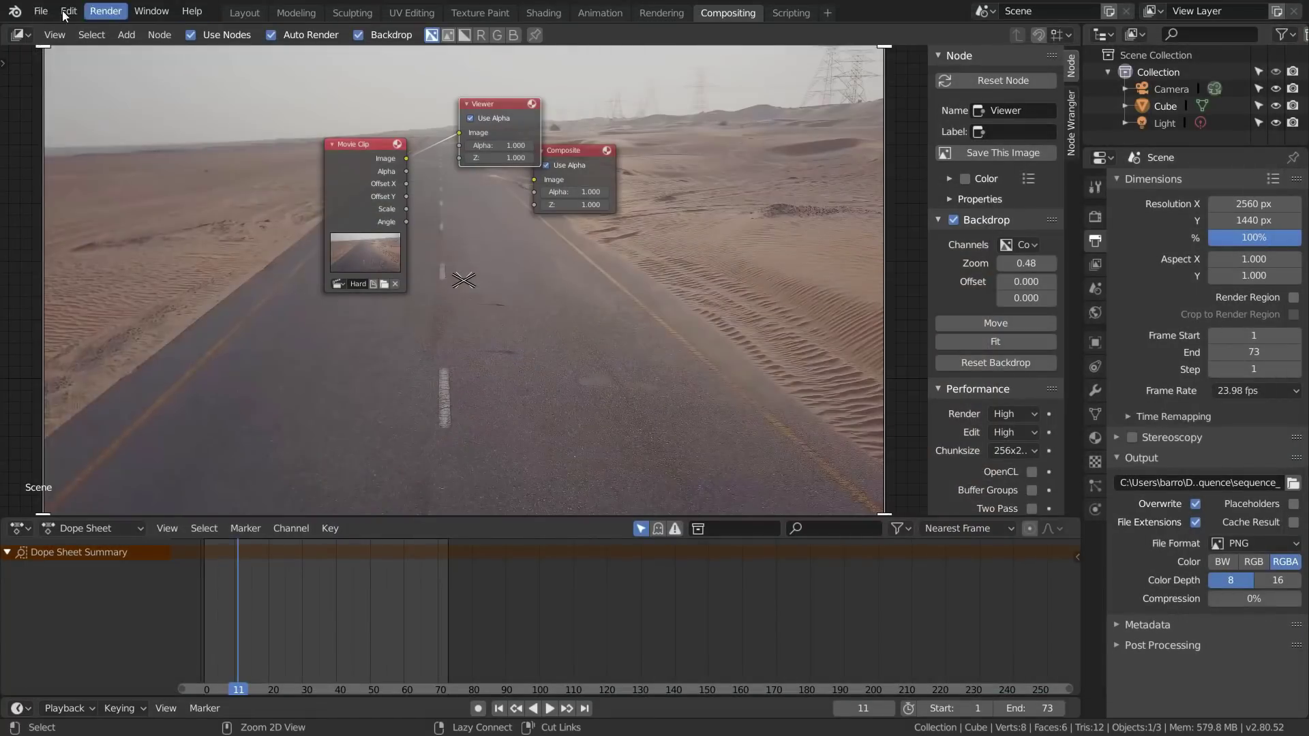
Start a new General file and switch its 3D viewport to the Movie Clip Editor
left_click(39, 12)
mouse_move(66, 36)
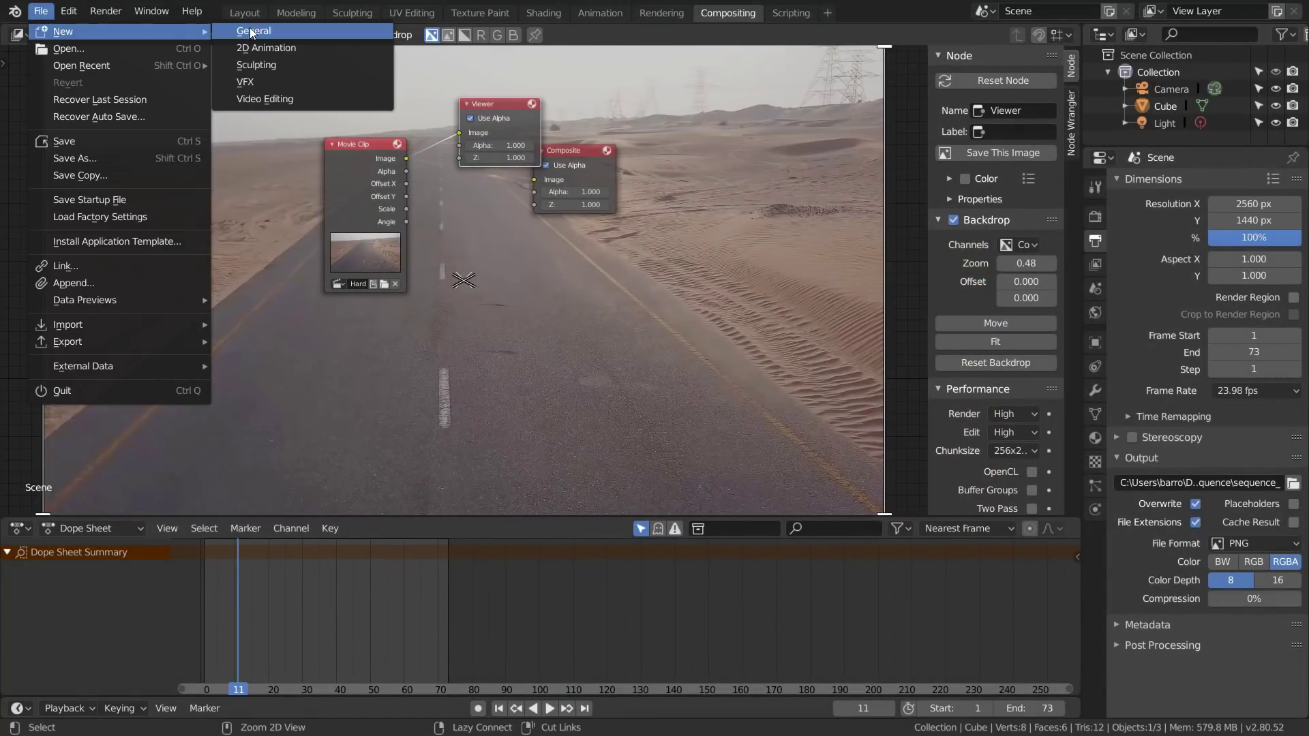
left_click(264, 36)
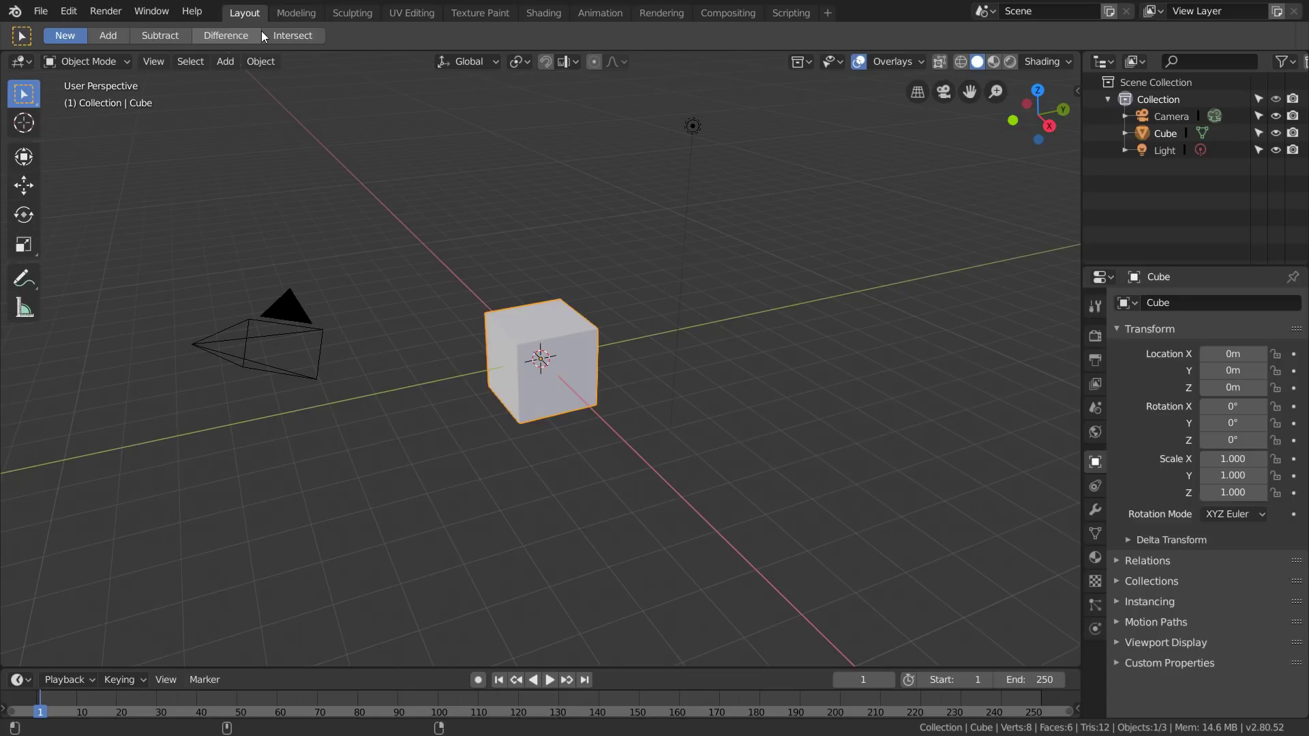
left_click(22, 61)
left_click(82, 251)
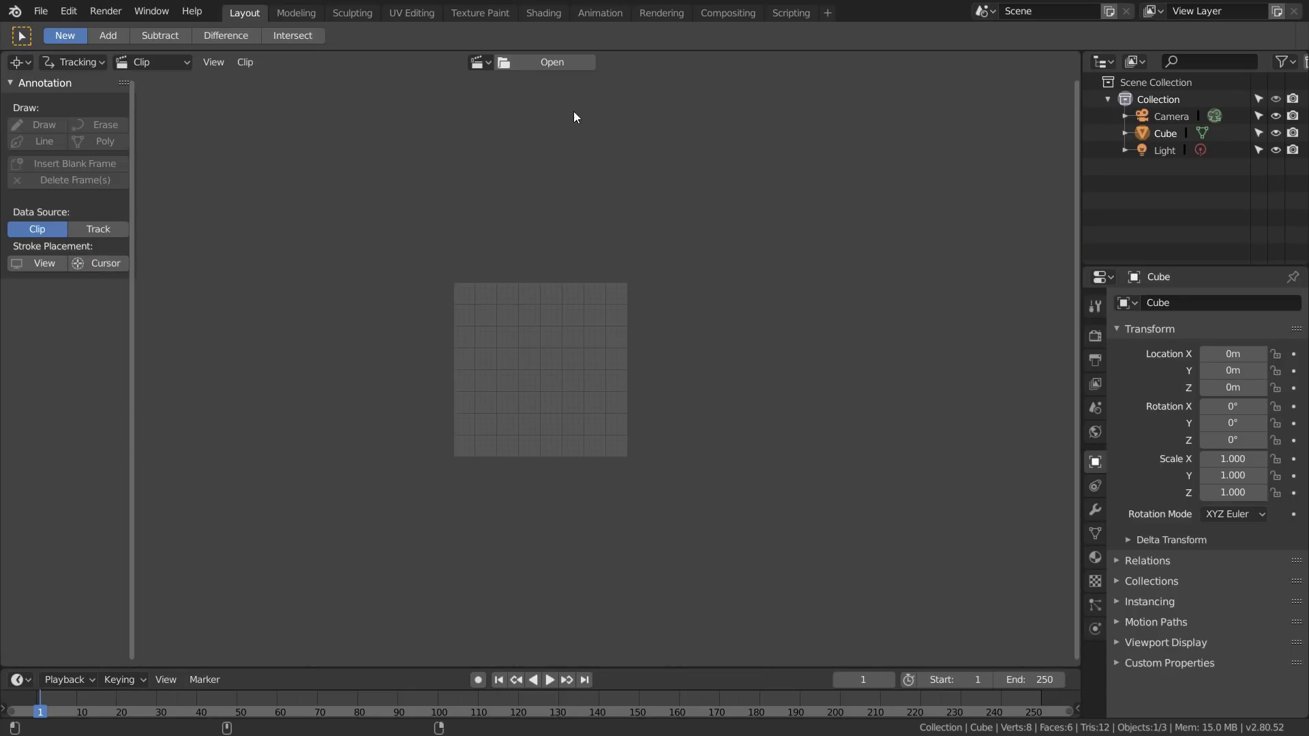
Open all the PNG frames in the Desktop's sequence folder as one movie clip
left_click(552, 62)
left_click(48, 196)
left_click(260, 183)
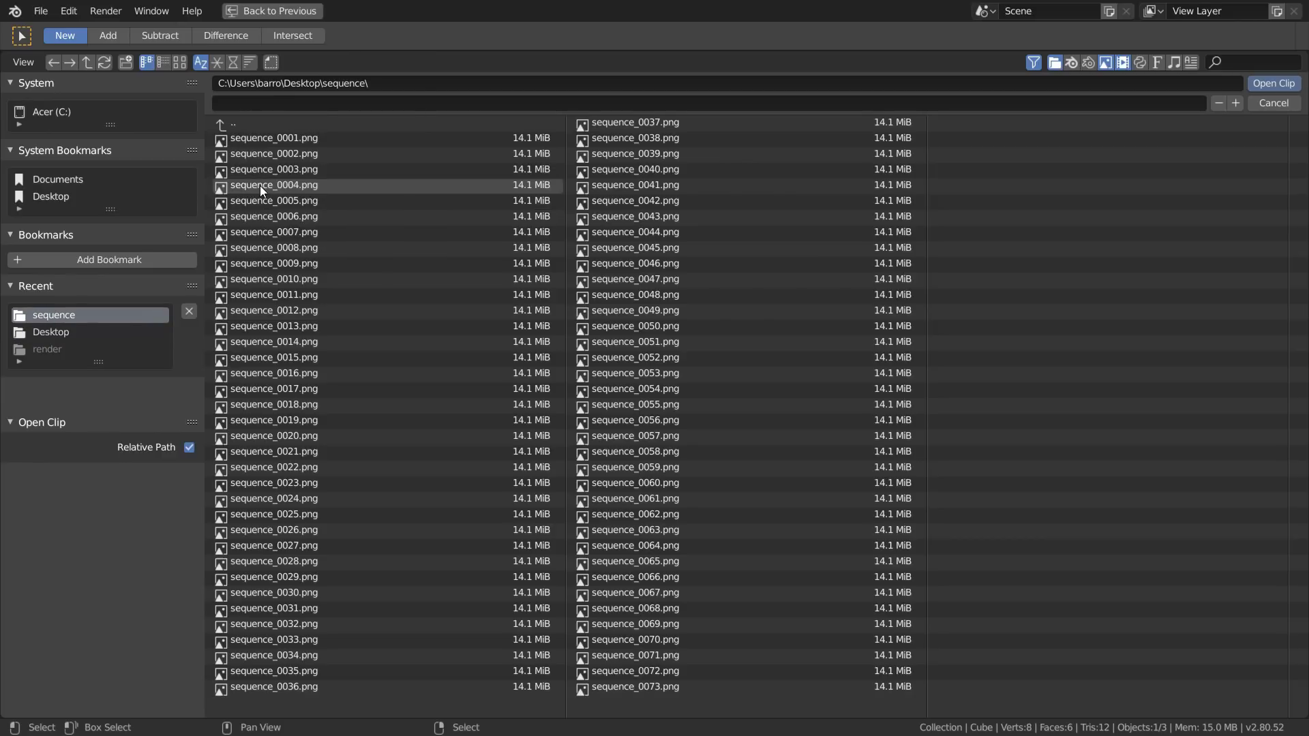
key("a")
left_click(1258, 85)
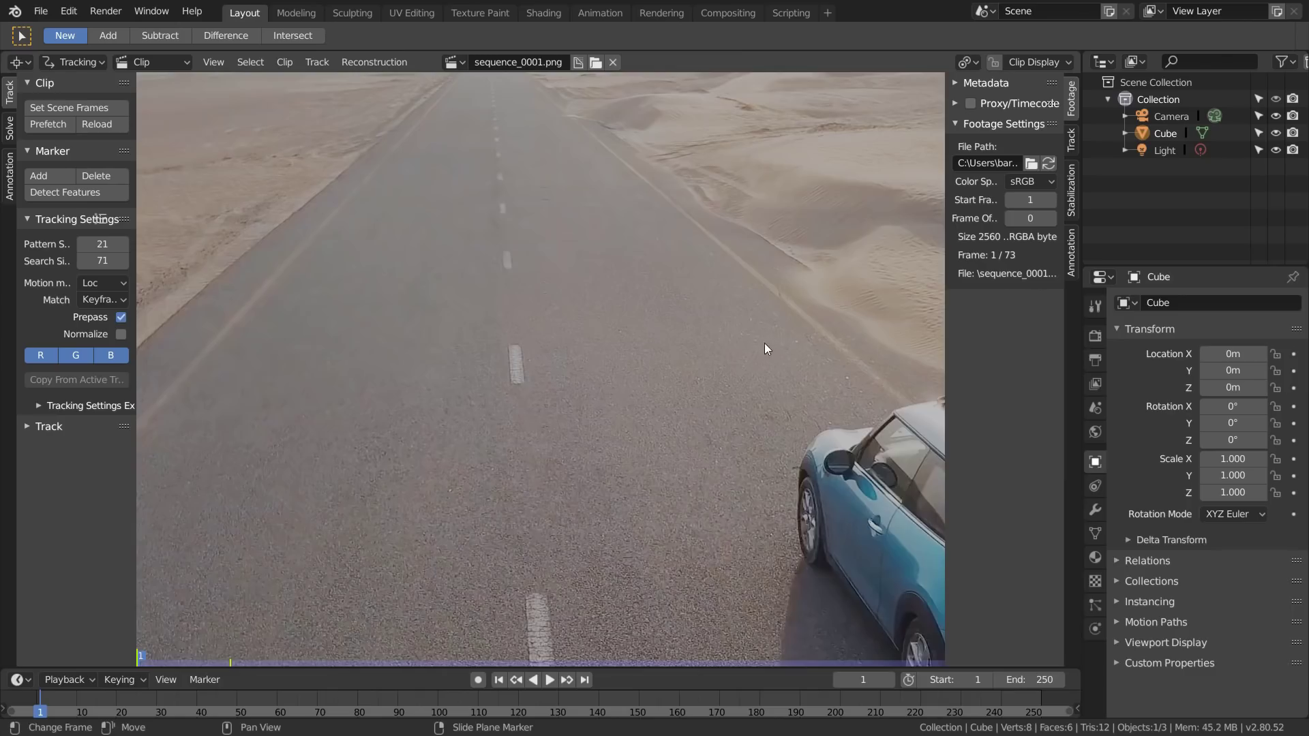
Match the scene frame range to the clip and set the render resolution to 2560 × 1440 px
scroll(763, 342, "down", 4)
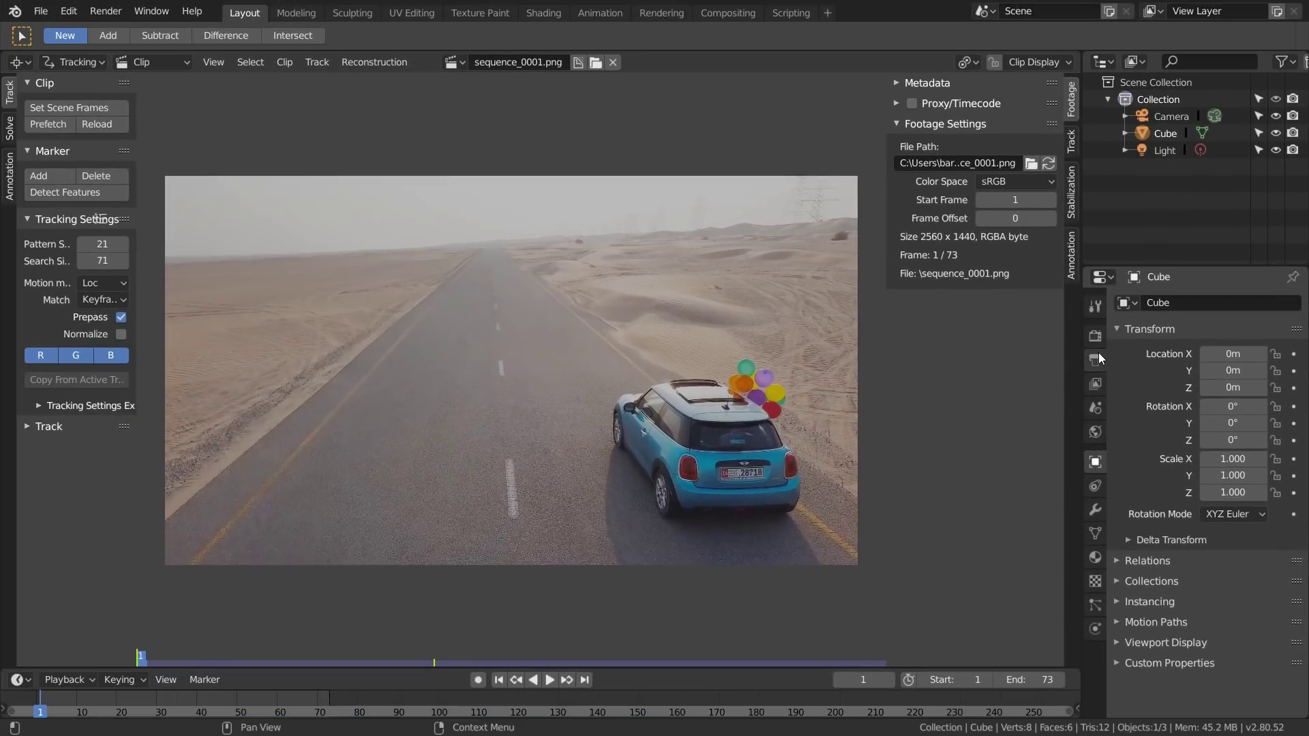
left_click(1026, 409)
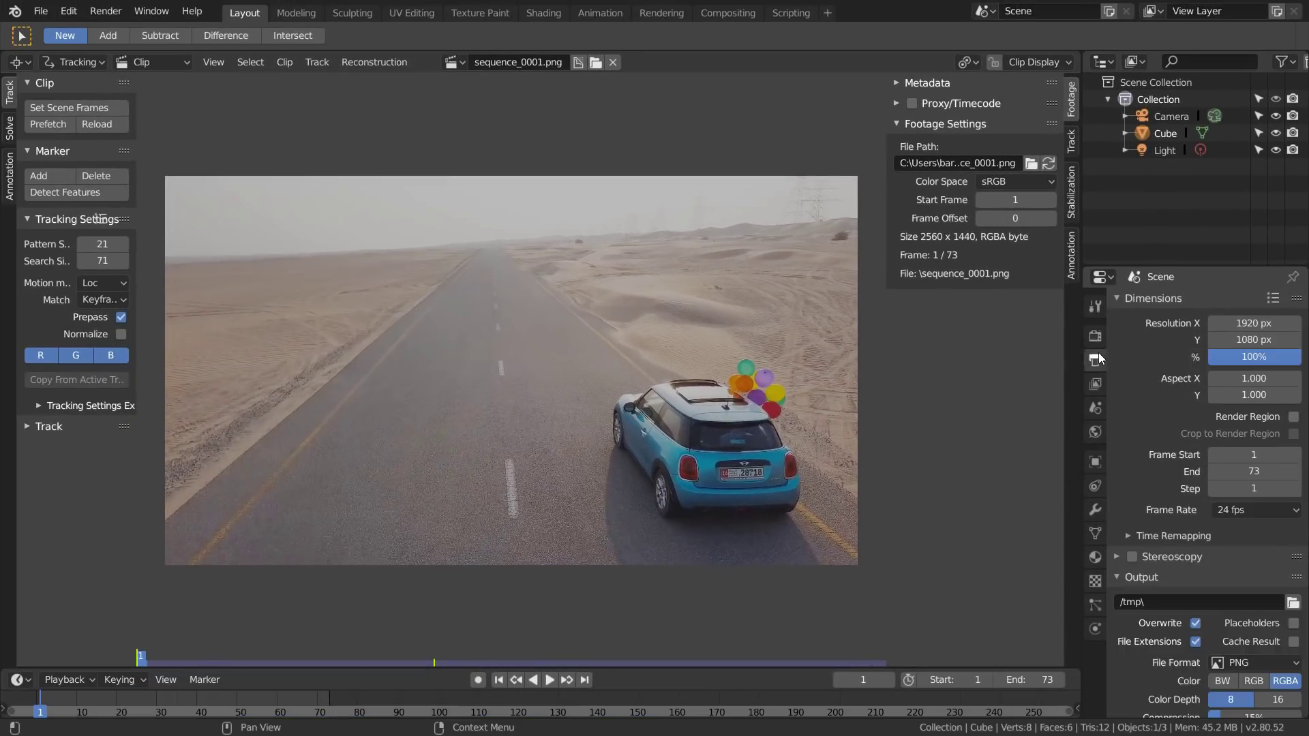
left_click(1240, 322)
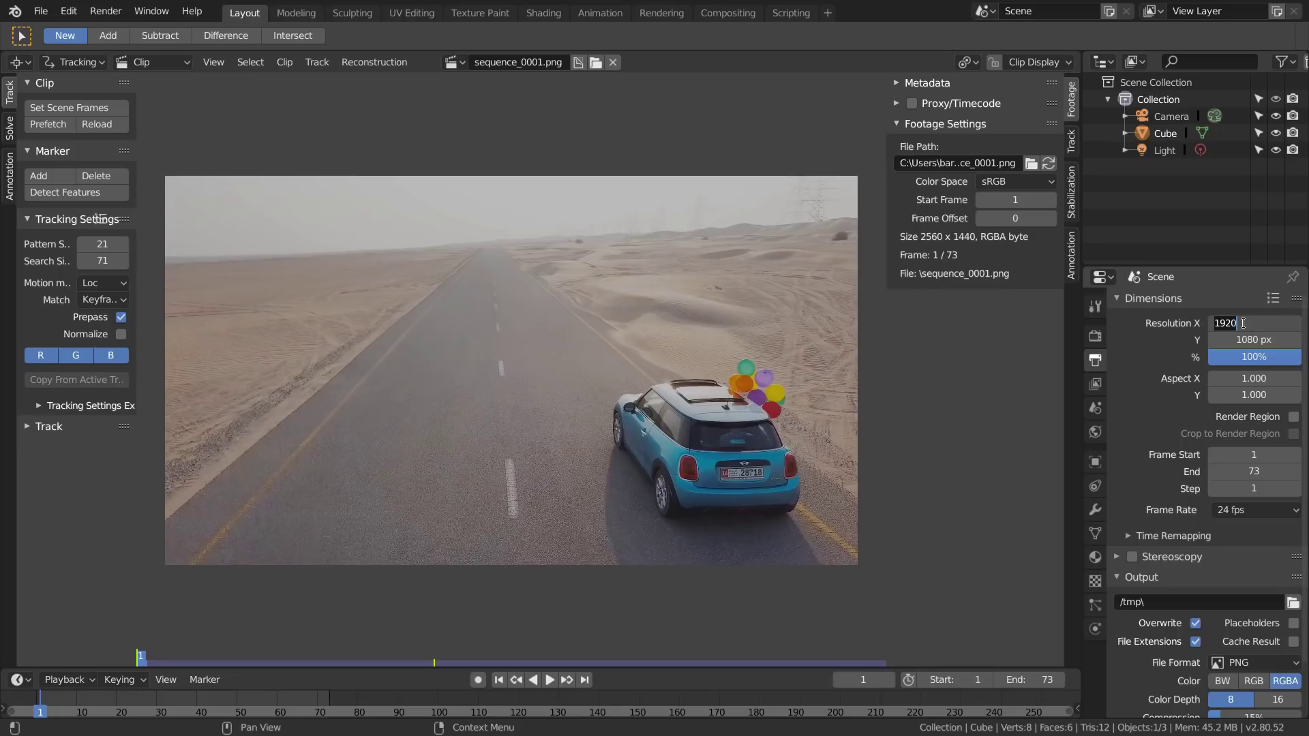
type("2560")
key("Return")
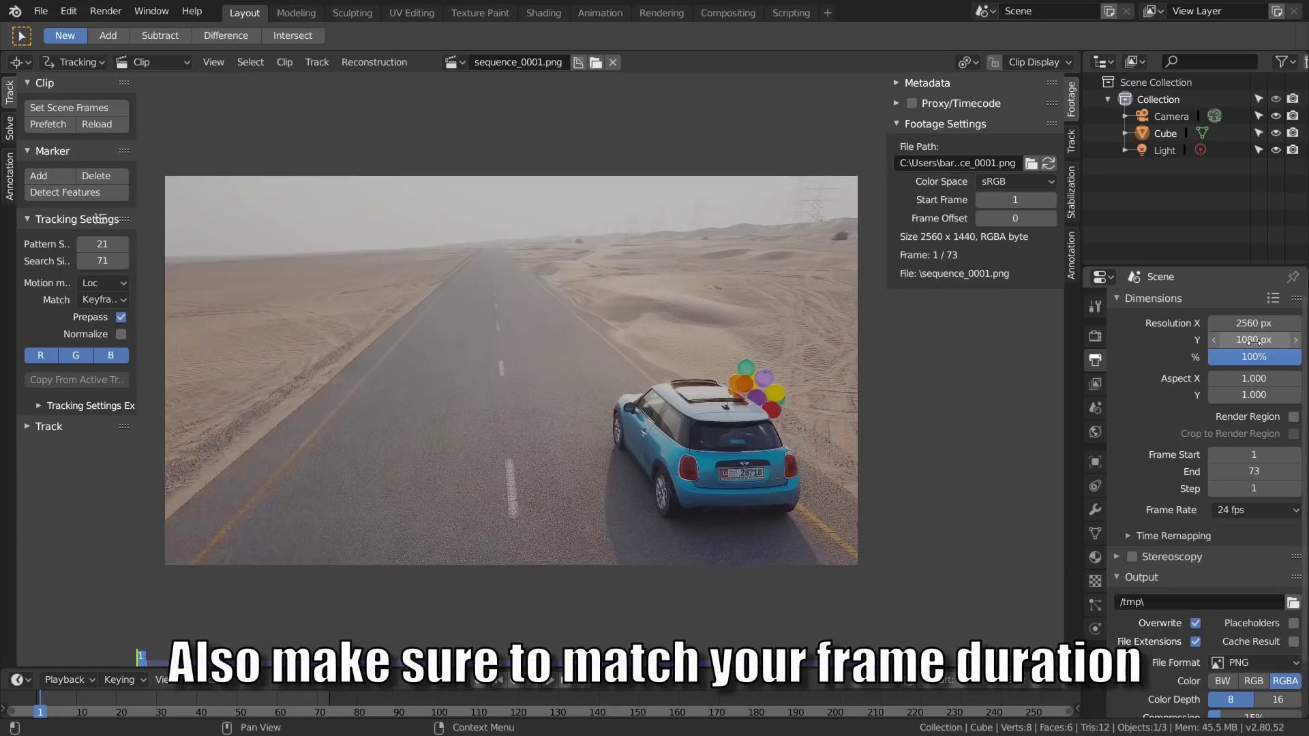
left_click(1253, 339)
type("1440")
key("Return")
left_click(1267, 509)
left_click(1268, 509)
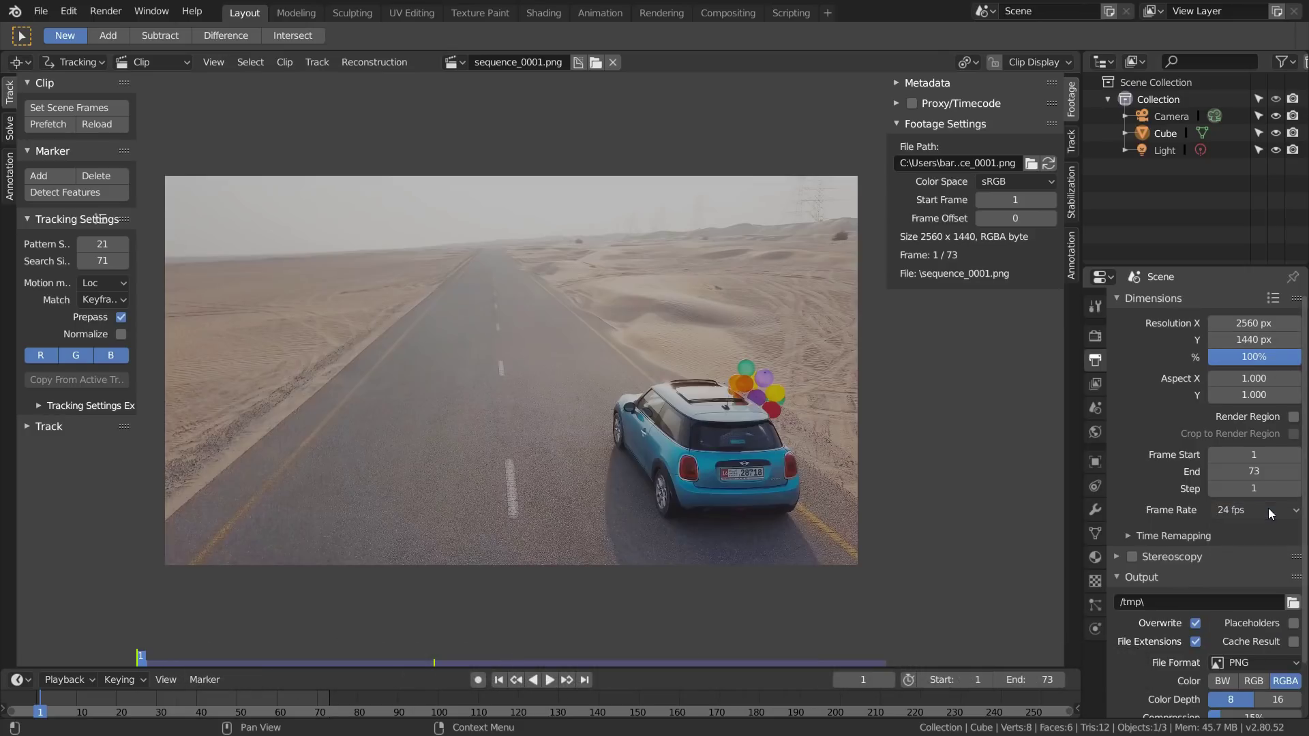
Set the motion model for new tracking markers to LocScale
middle_click_drag(649, 453, 658, 459)
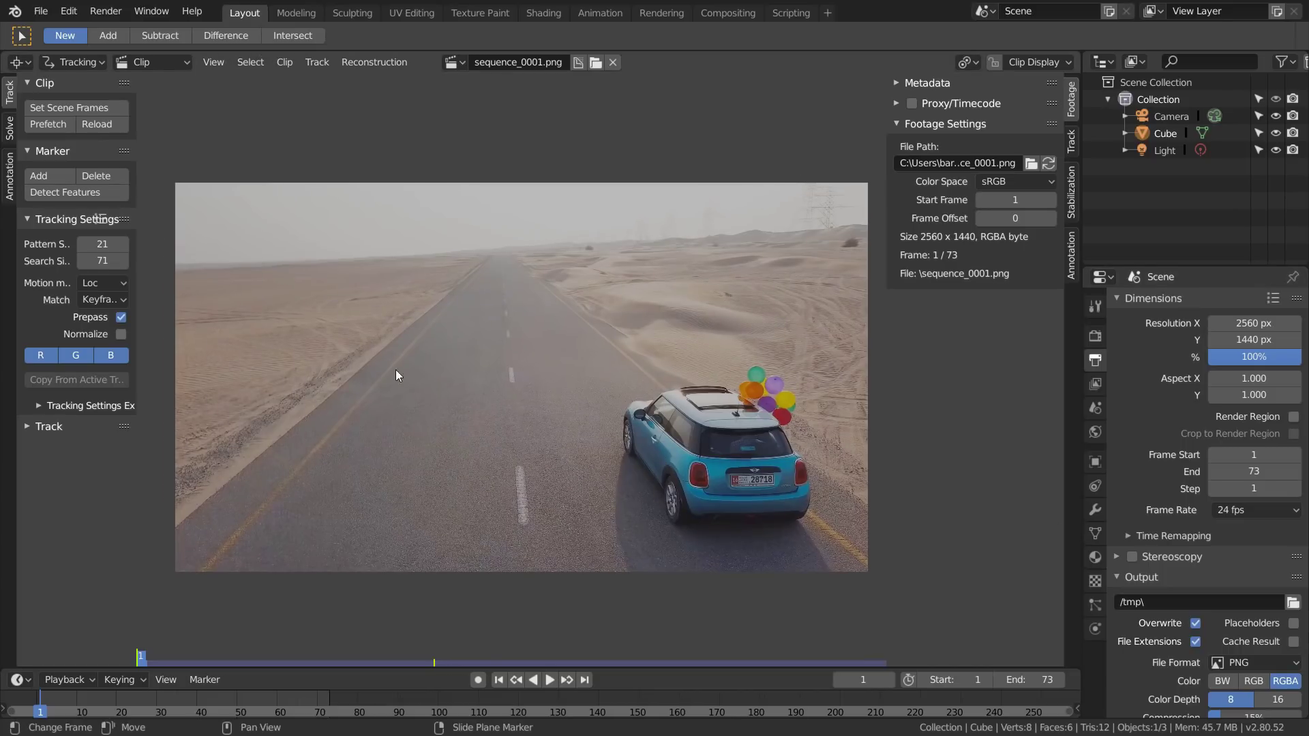
scroll(573, 453, "up", 2)
scroll(558, 365, "up", 2)
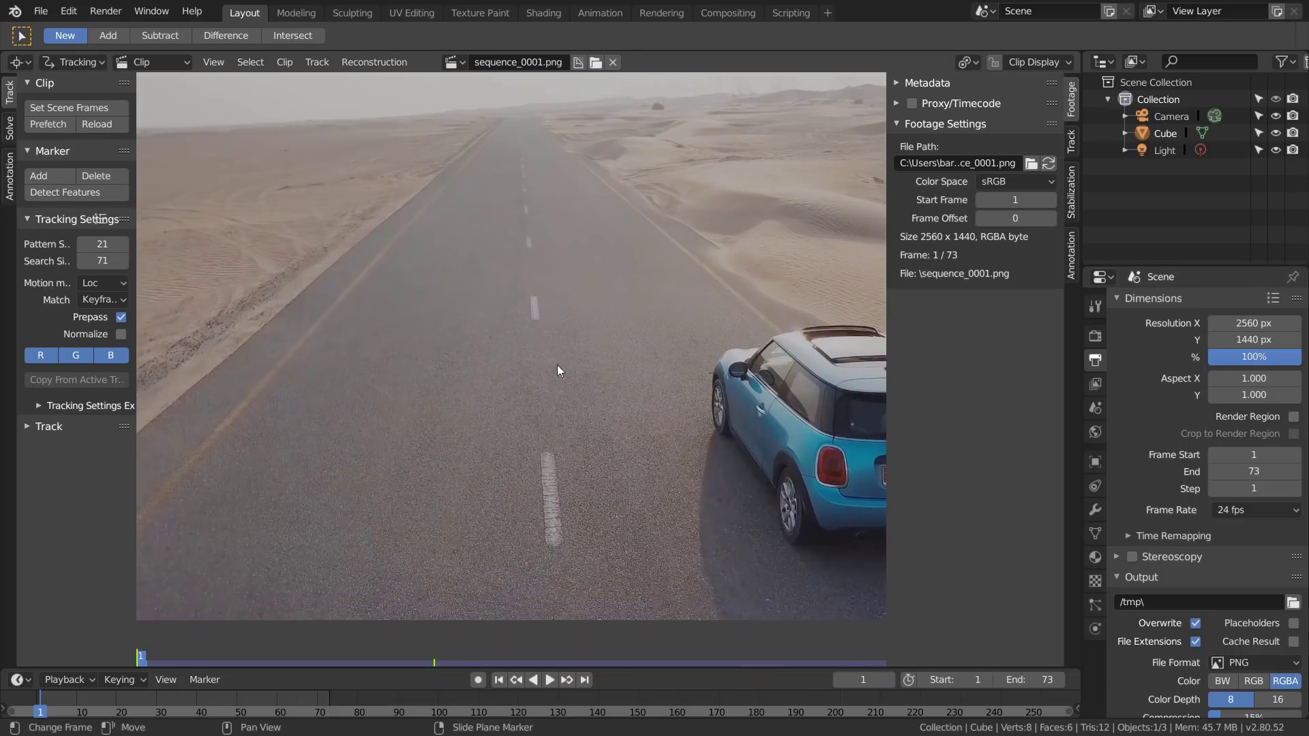
scroll(529, 403, "down", 5)
middle_click_drag(627, 338, 476, 429)
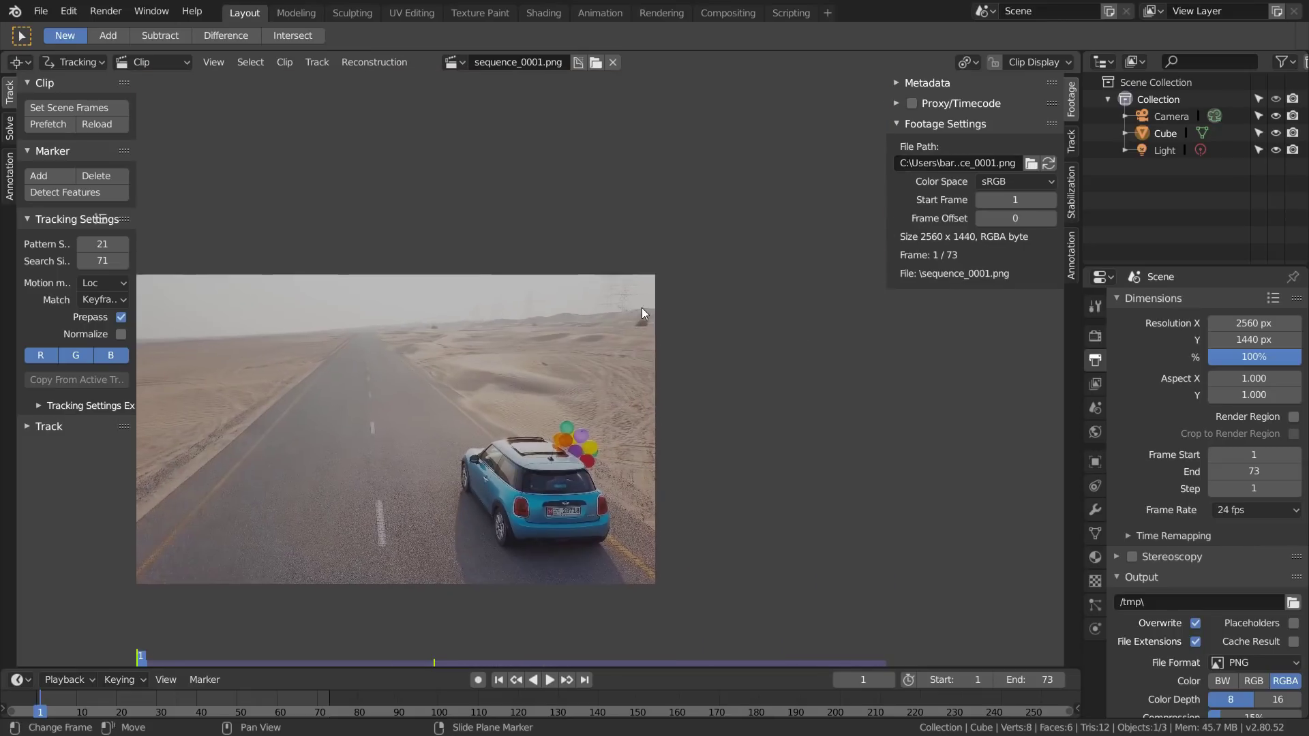
scroll(549, 341, "up", 4)
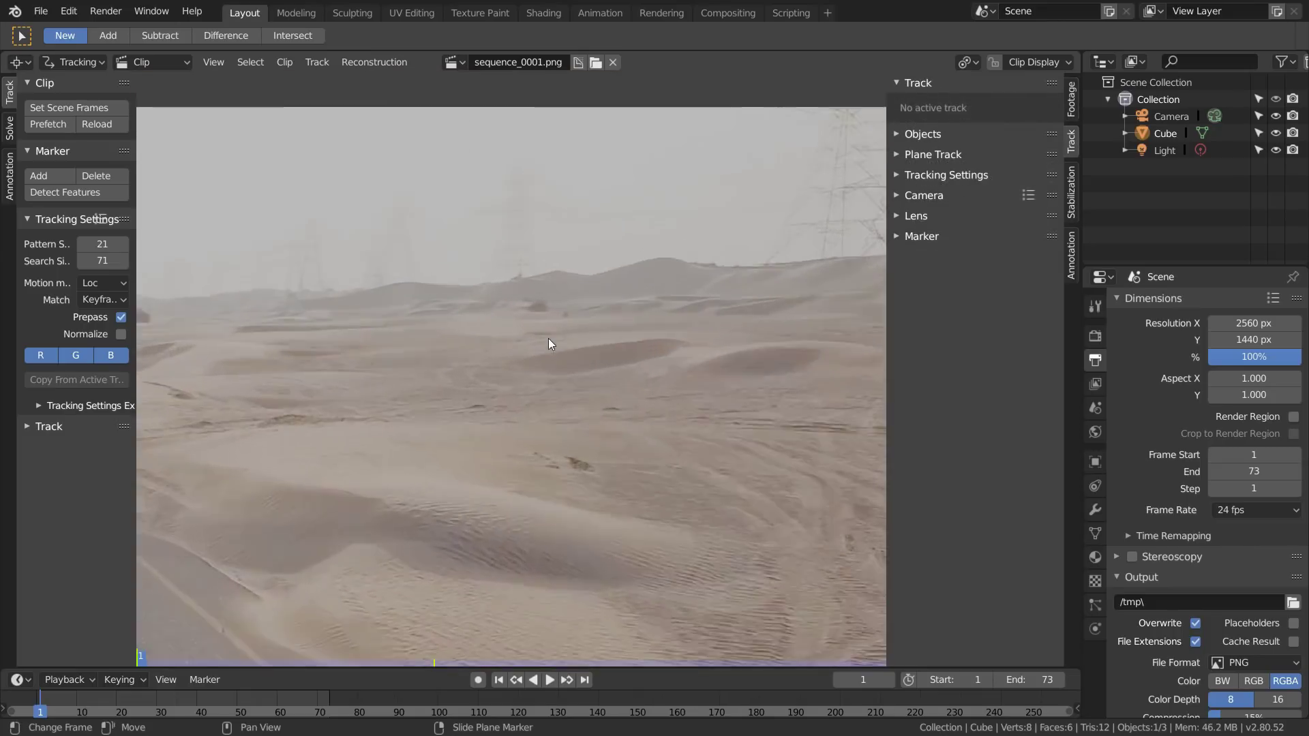
scroll(551, 343, "up", 3)
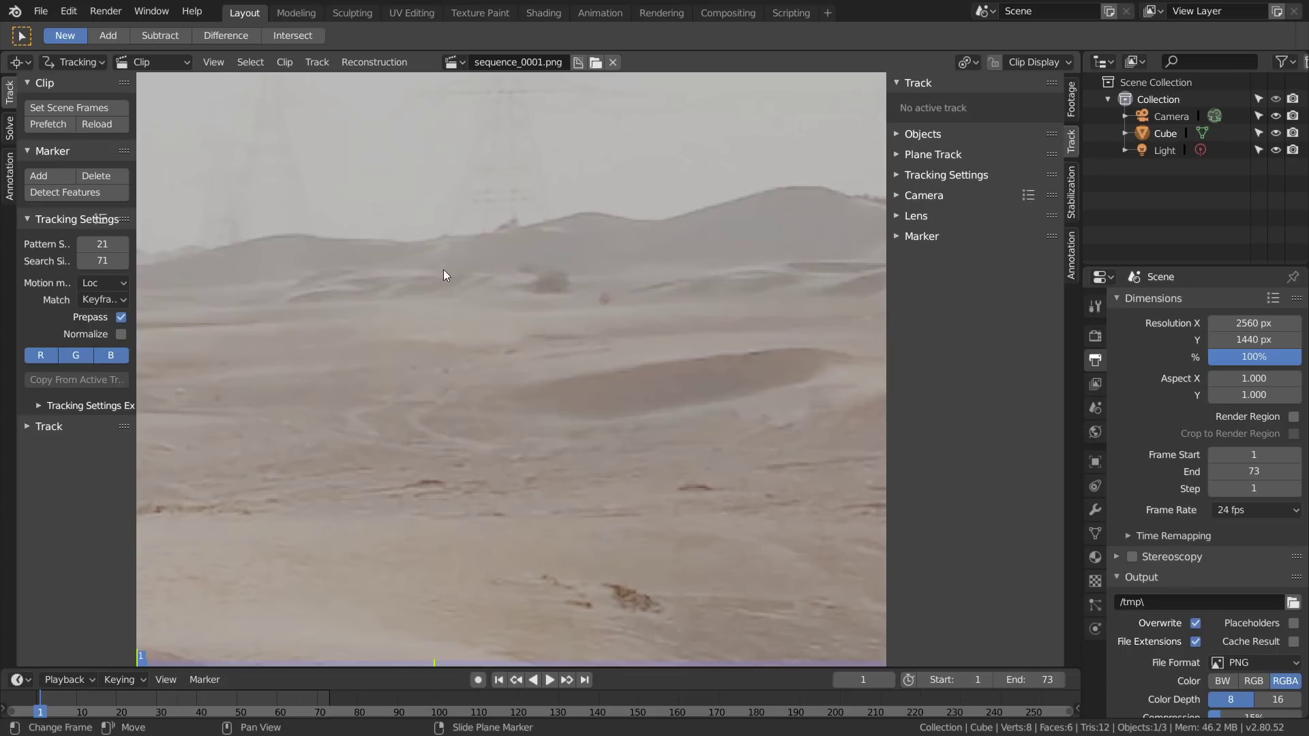
left_click(104, 285)
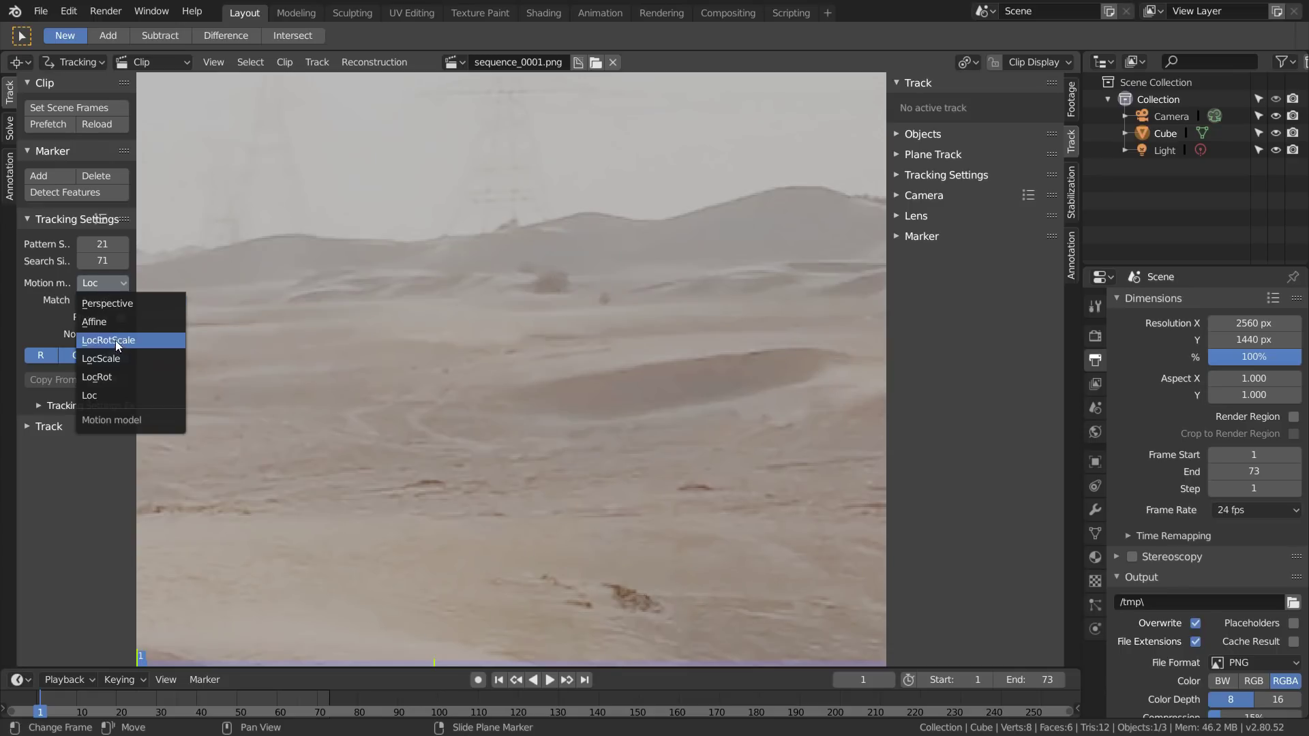
left_click(109, 363)
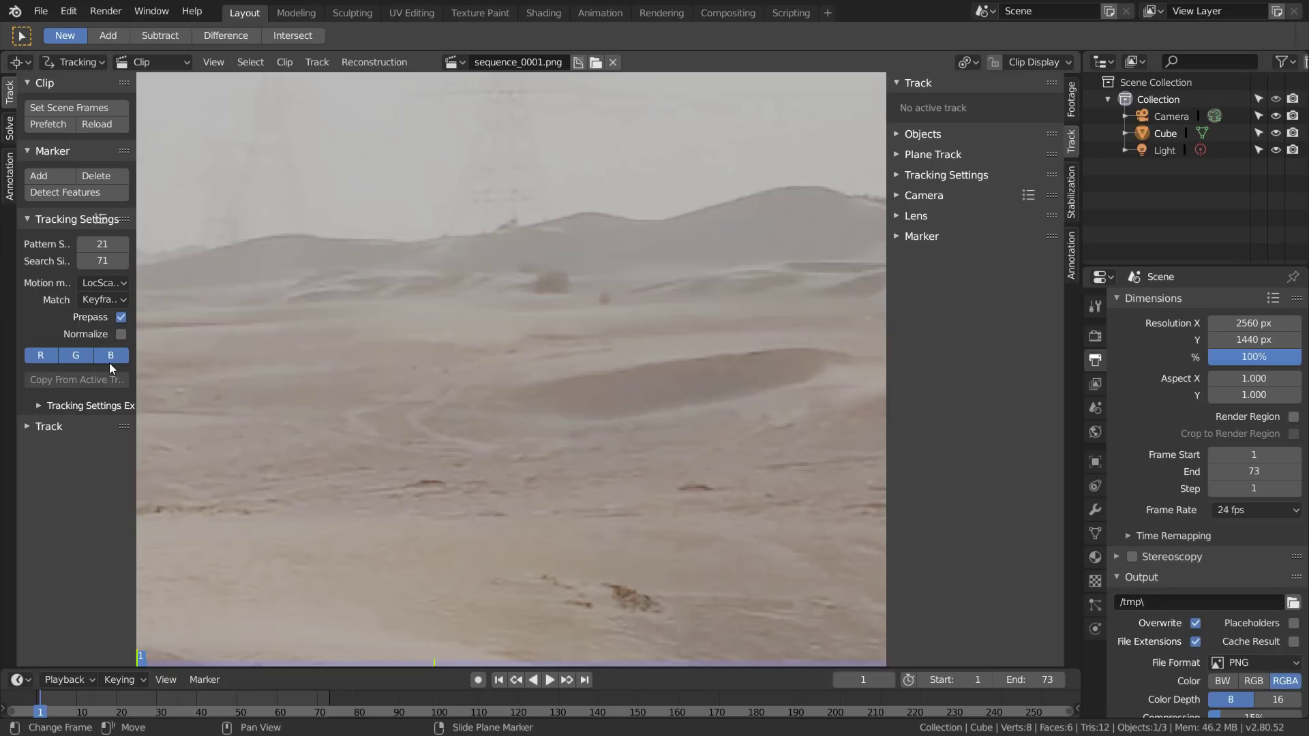
Set the extra tracking settings' correlation to 0.9 and enable Normalize
left_click_drag(136, 382, 183, 381)
left_click(100, 406)
left_click(120, 450)
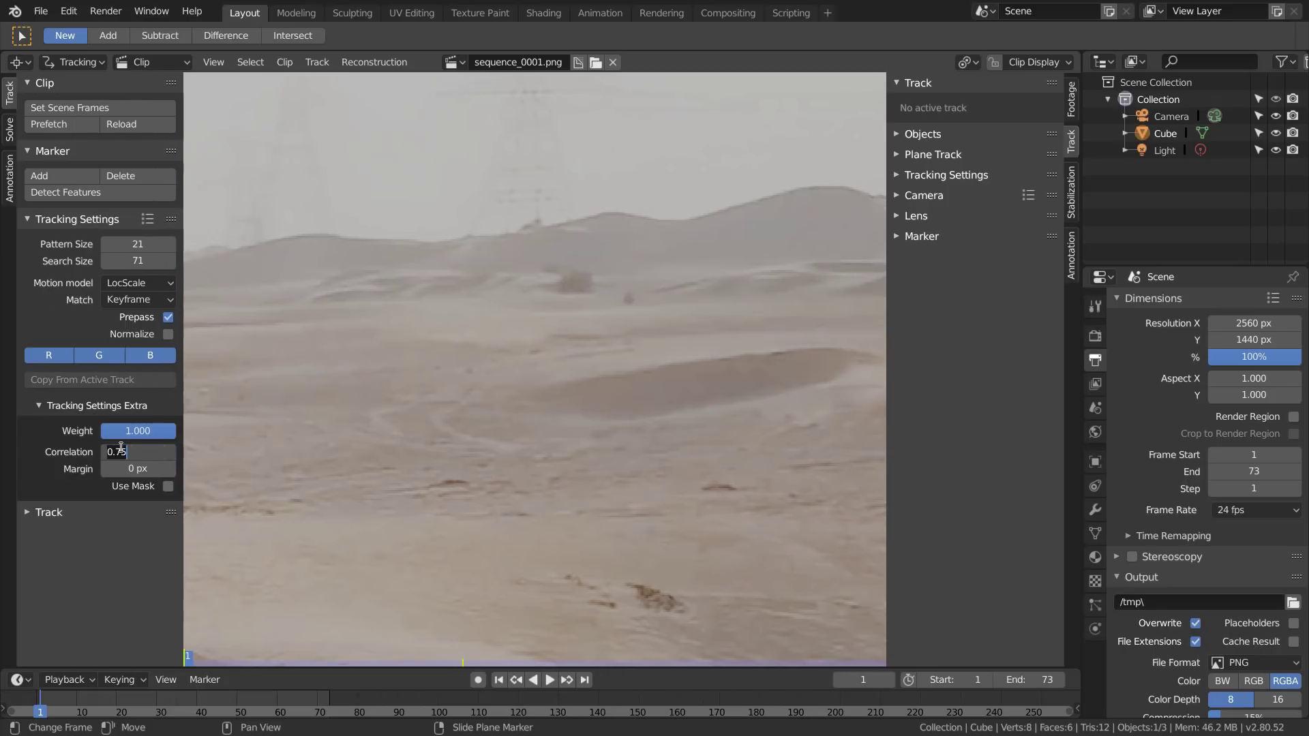
type(".9")
key("Return")
Add a tracking marker on the dark bush below the distant hills and scale it to fit around the bush
scroll(580, 276, "up", 3)
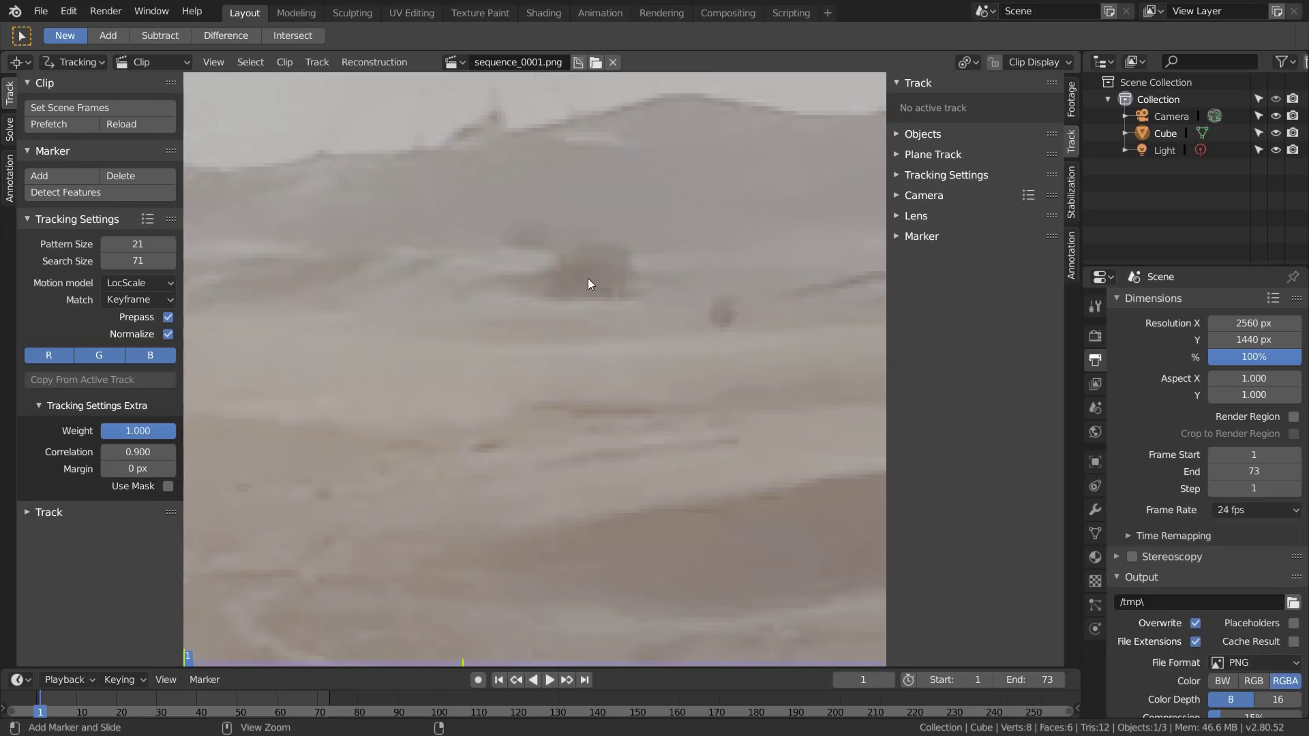
left_click(588, 278, "ctrl")
key("s")
left_click(665, 259)
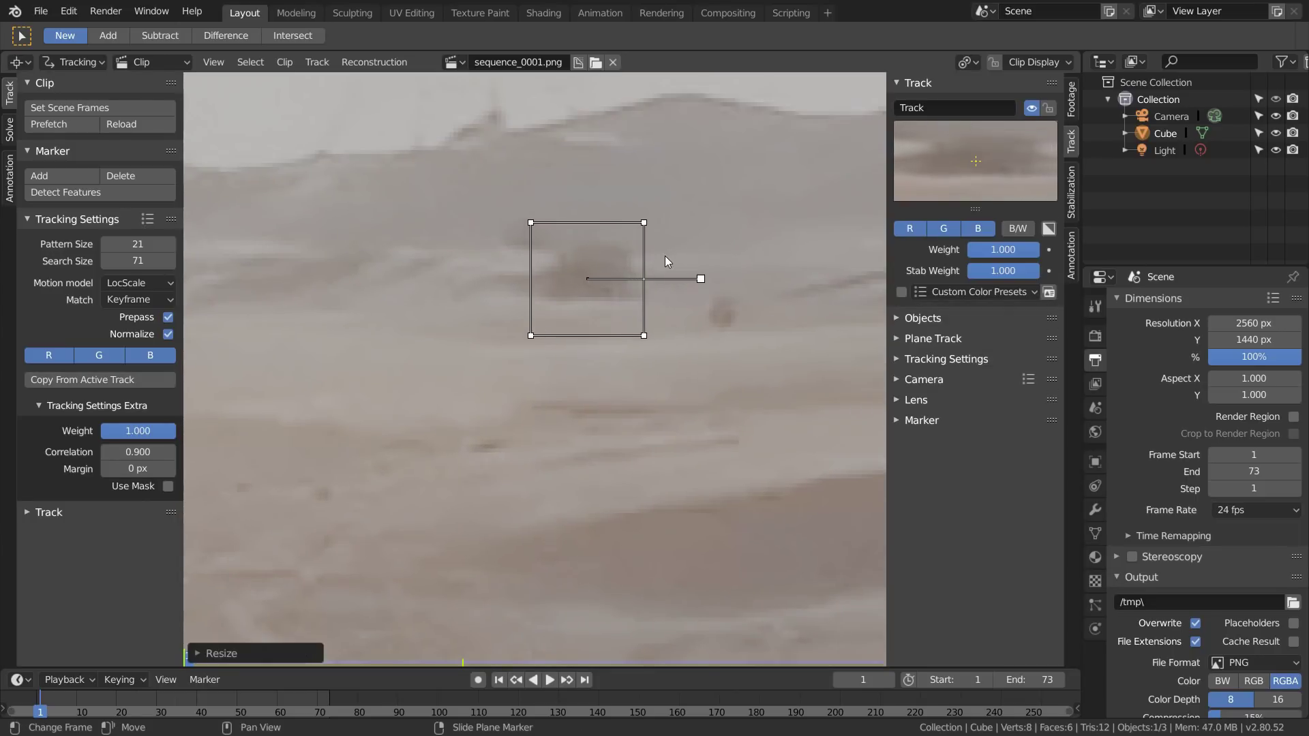
Show the marker's search area and enlarge it slightly, and make the track preview taller
key("alt+s")
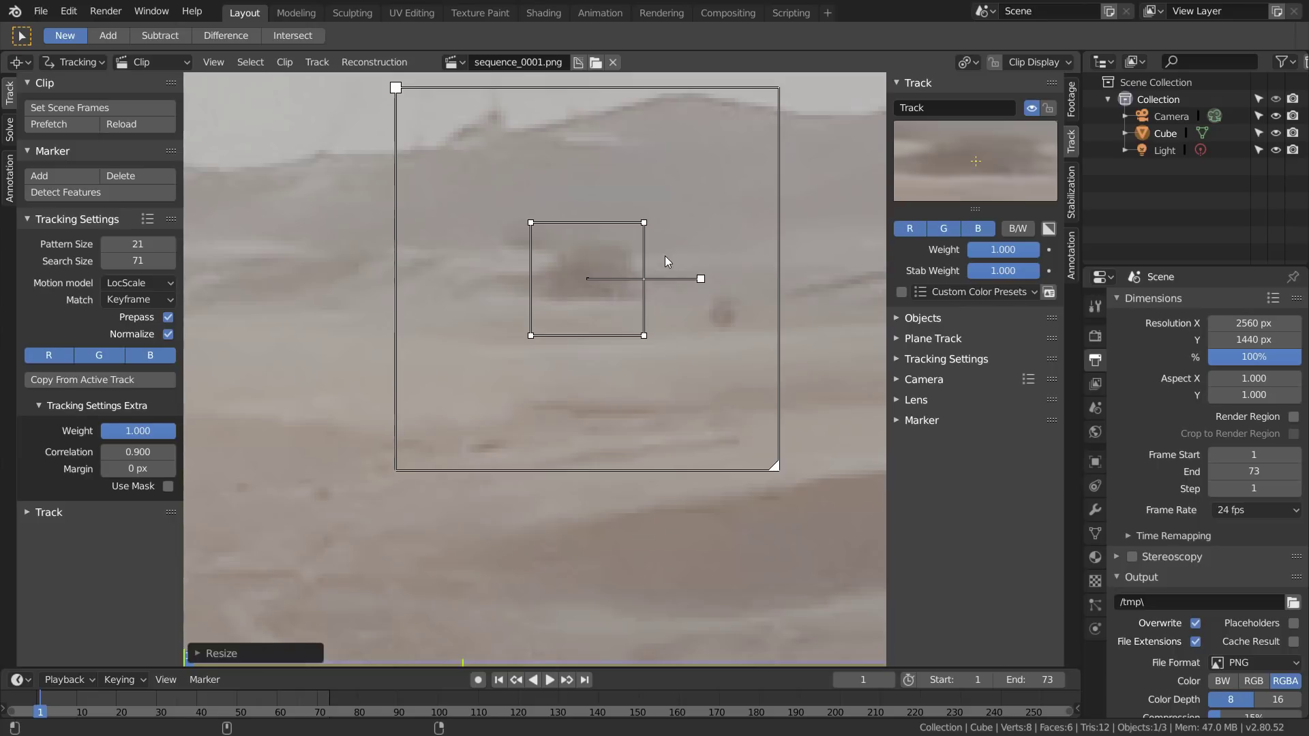
left_click(666, 261)
left_click_drag(776, 467, 792, 486)
scroll(770, 452, "down", 2)
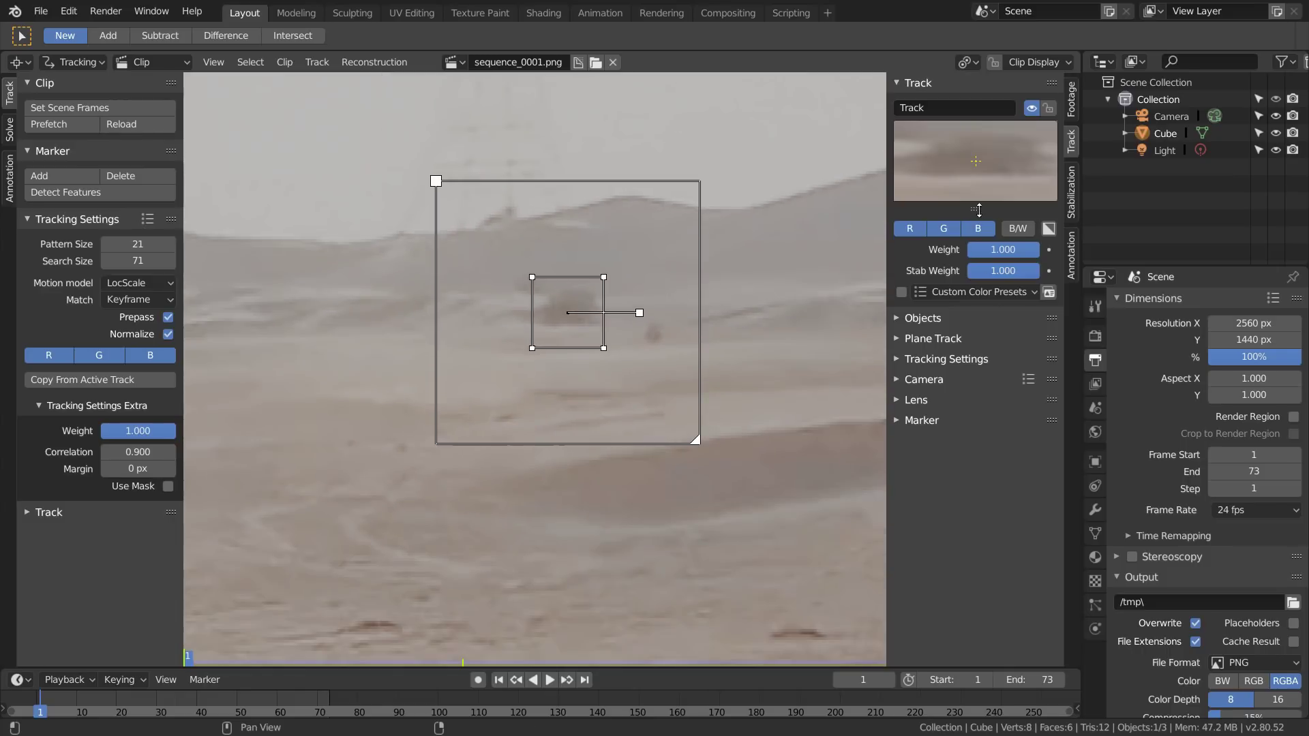
left_click_drag(975, 208, 975, 295)
Track the bush marker forward through the clip with the view locked to it, and lock the finished track
scroll(757, 270, "up", 2)
key("l")
key("ctrl+t")
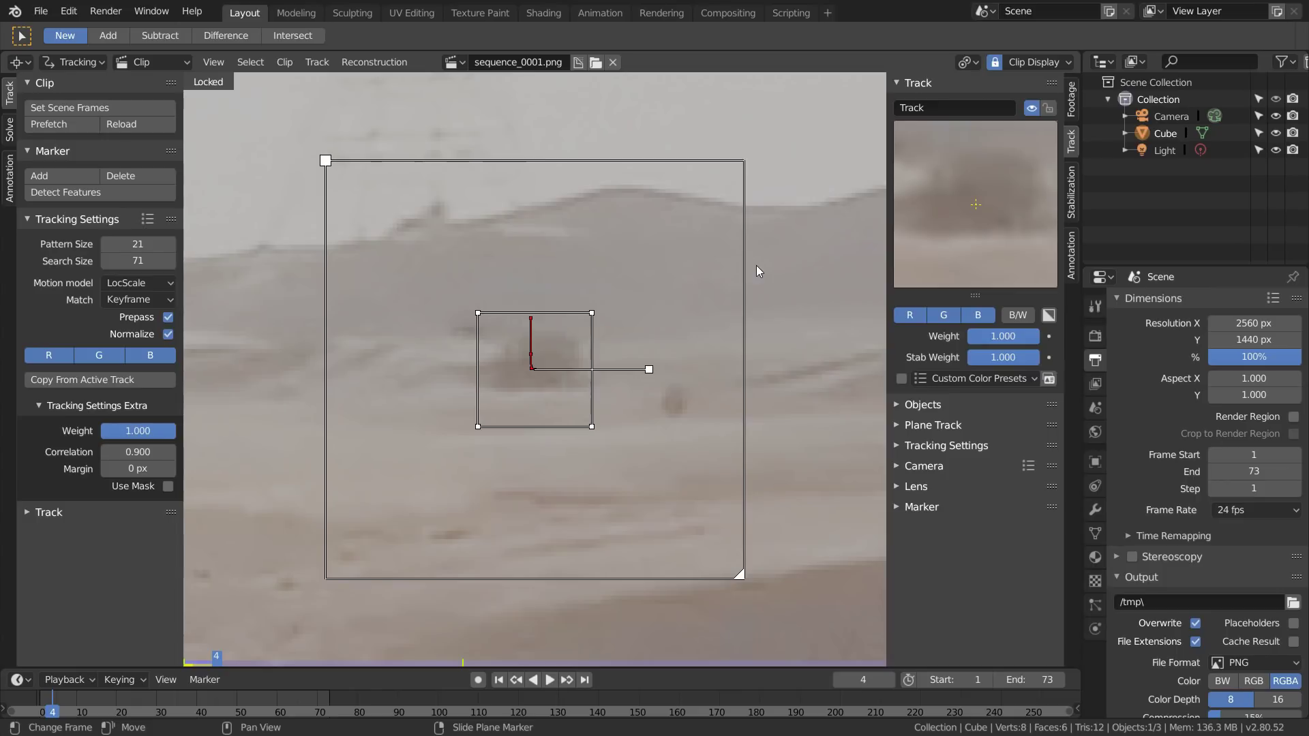
key("ctrl+t")
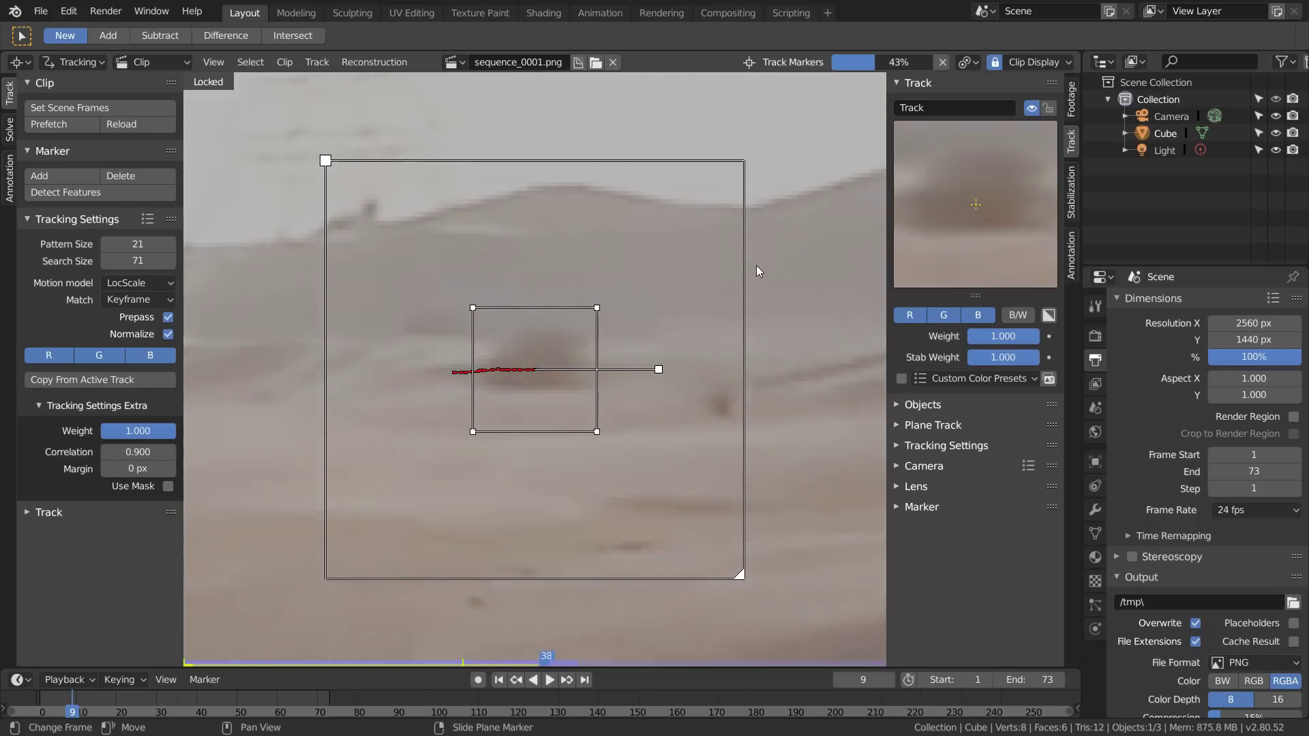
right_click_drag(307, 705, 177, 710)
left_click(1050, 108)
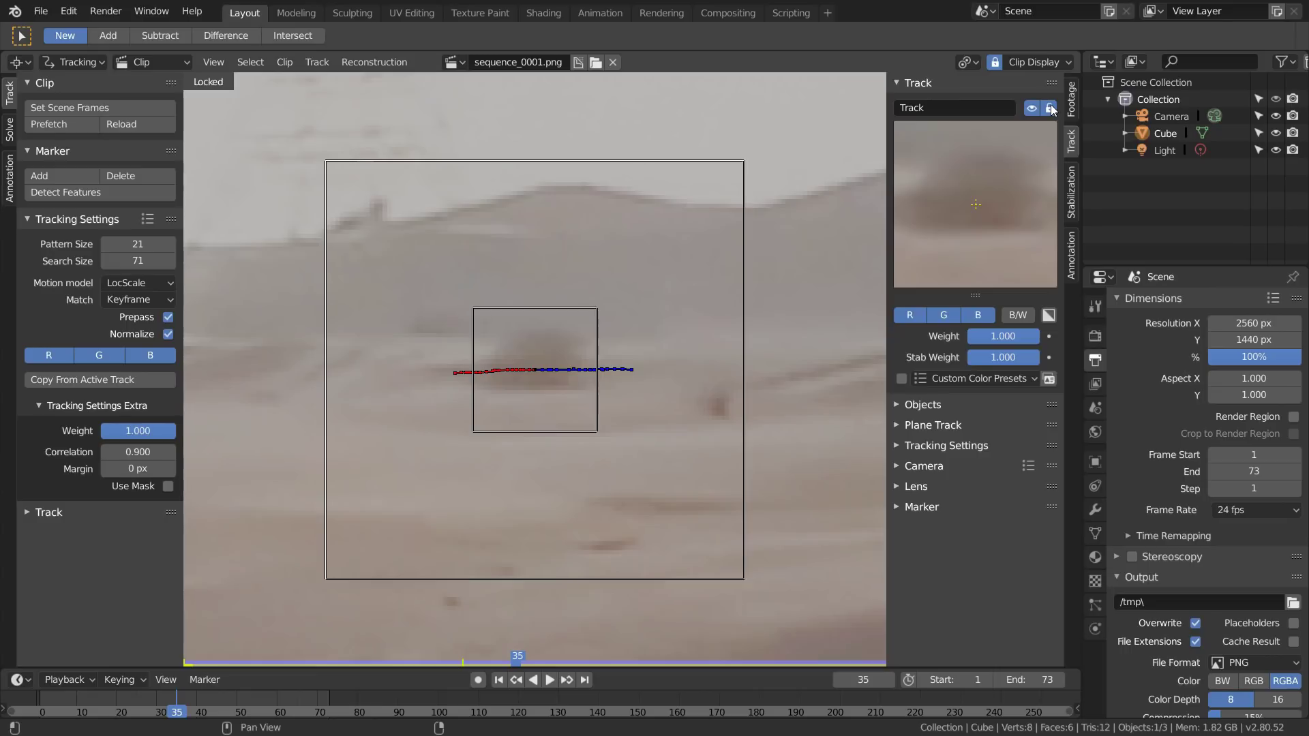
At frame 35, add a tracking marker on the small shrub on the ridge beneath the power pylon
scroll(611, 322, "down", 2)
scroll(510, 397, "up", 8)
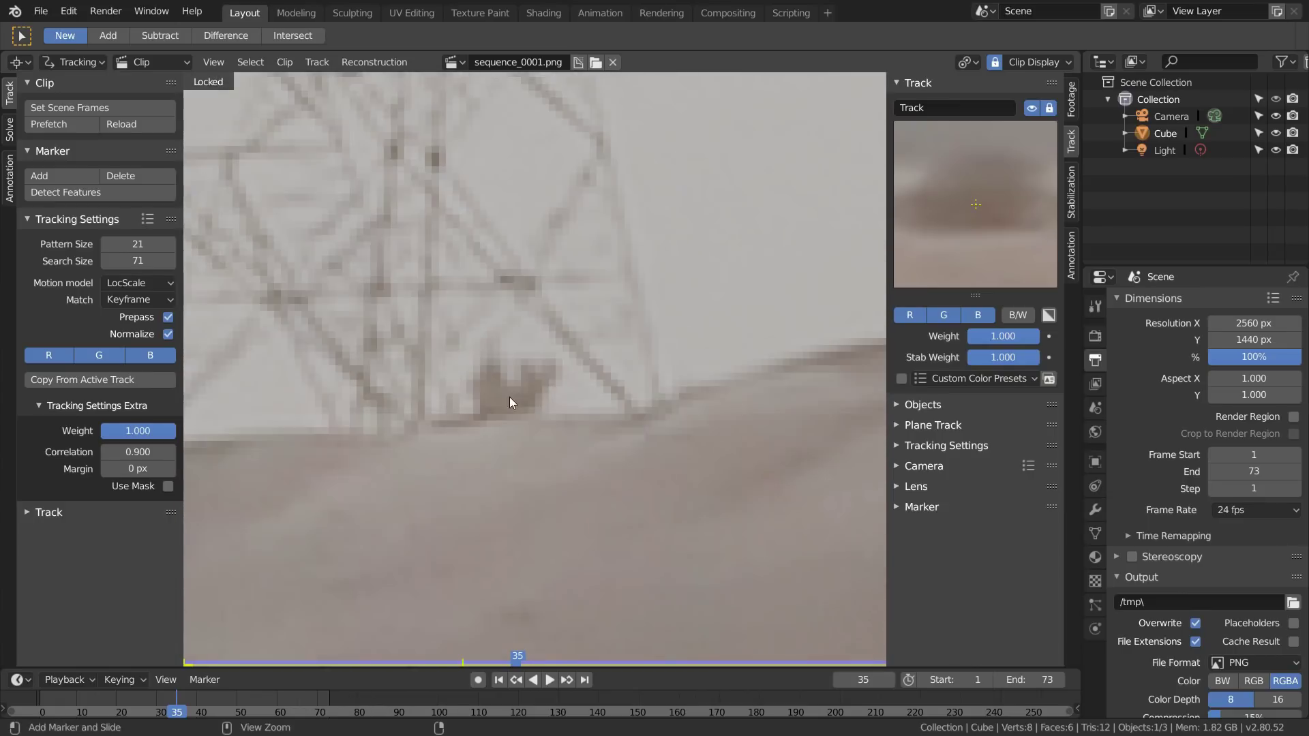
left_click(510, 397, "ctrl")
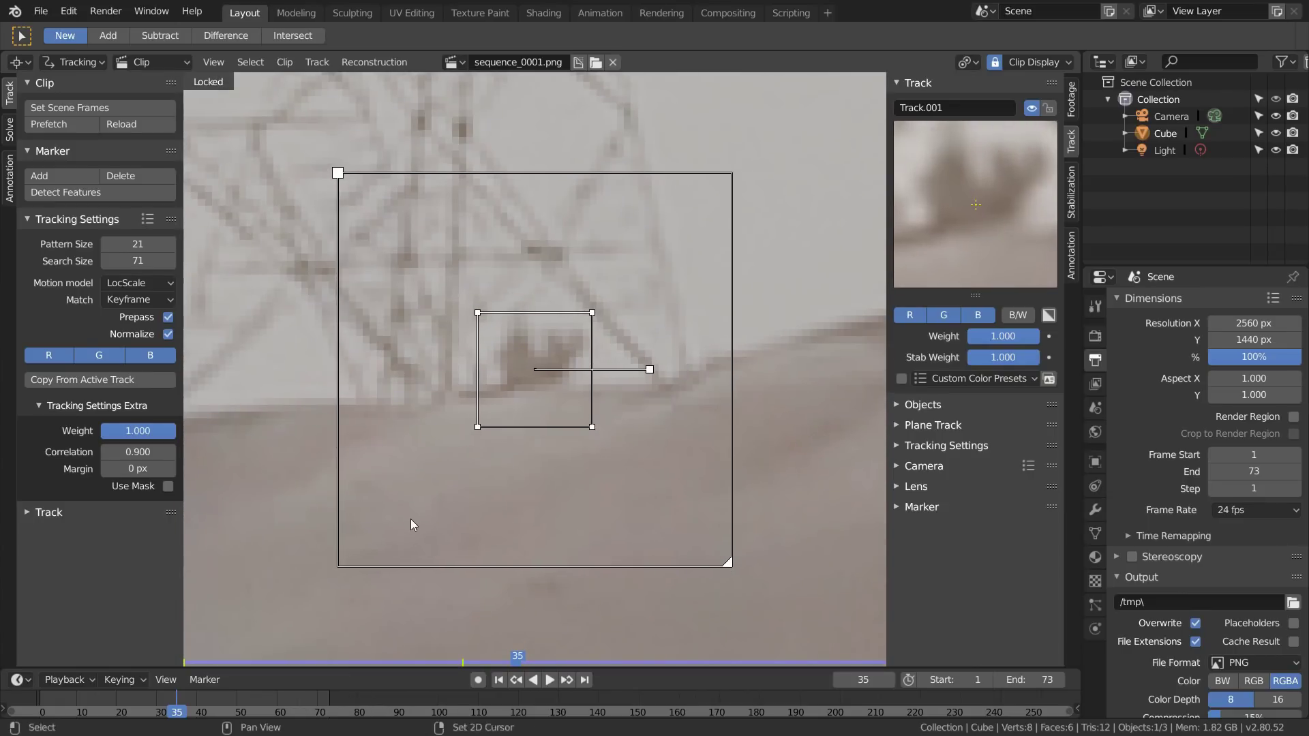
Track the ridge shrub marker backward and forward from frame 35, and lock its track
key("ctrl+shift+t")
mouse_move(45, 710)
right_mouse_down()
mouse_move(187, 709)
mouse_move(175, 709)
right_mouse_up()
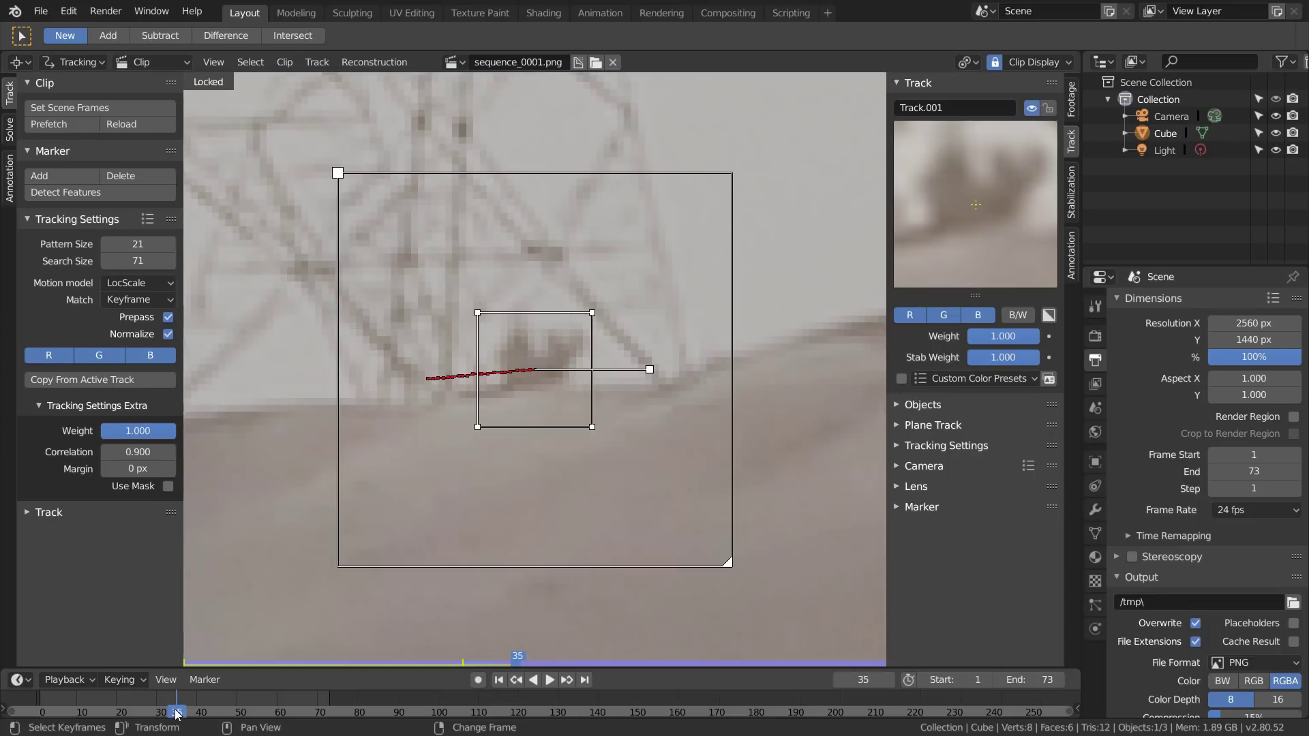
key("ctrl+t")
right_click_drag(318, 702, 180, 696)
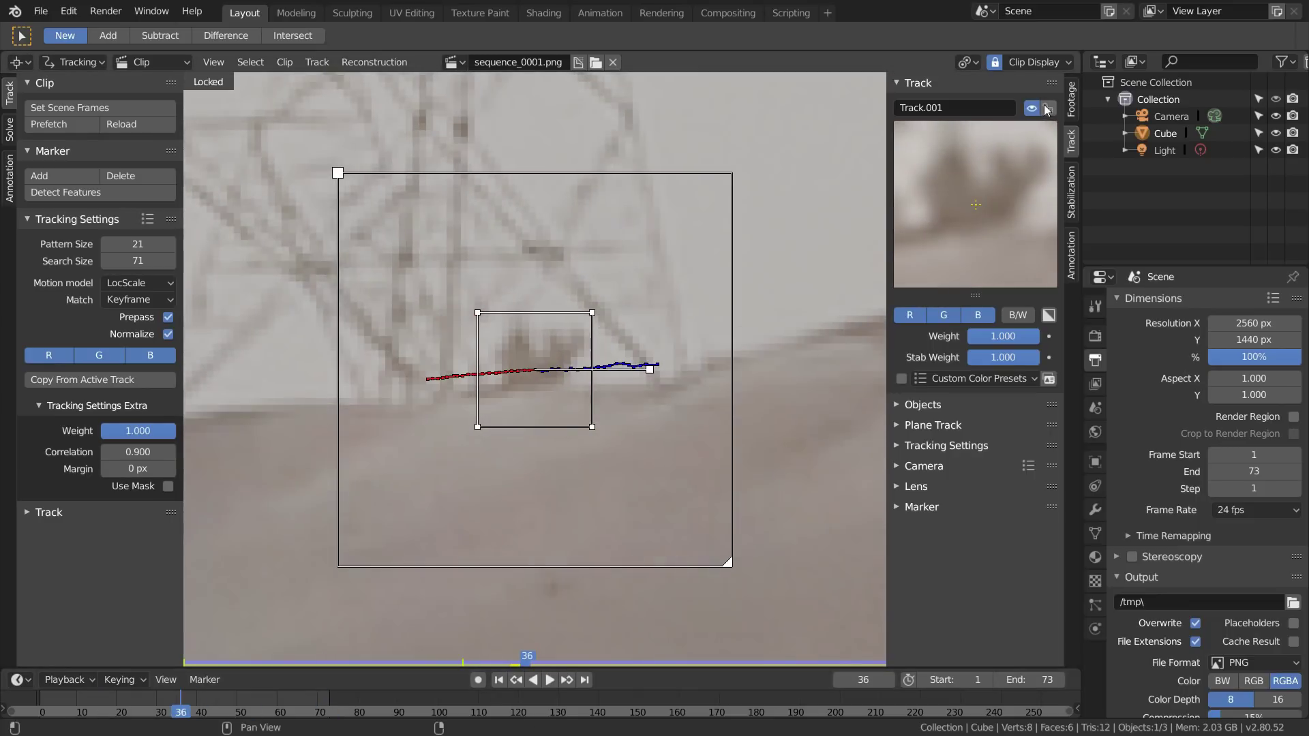
left_click(1047, 109)
At frame 73, add a marker on the dome-shaped dark bush near the horizon and scale it to fit
scroll(703, 290, "down", 8)
middle_click_drag(315, 341, 883, 287)
key("shift+Right")
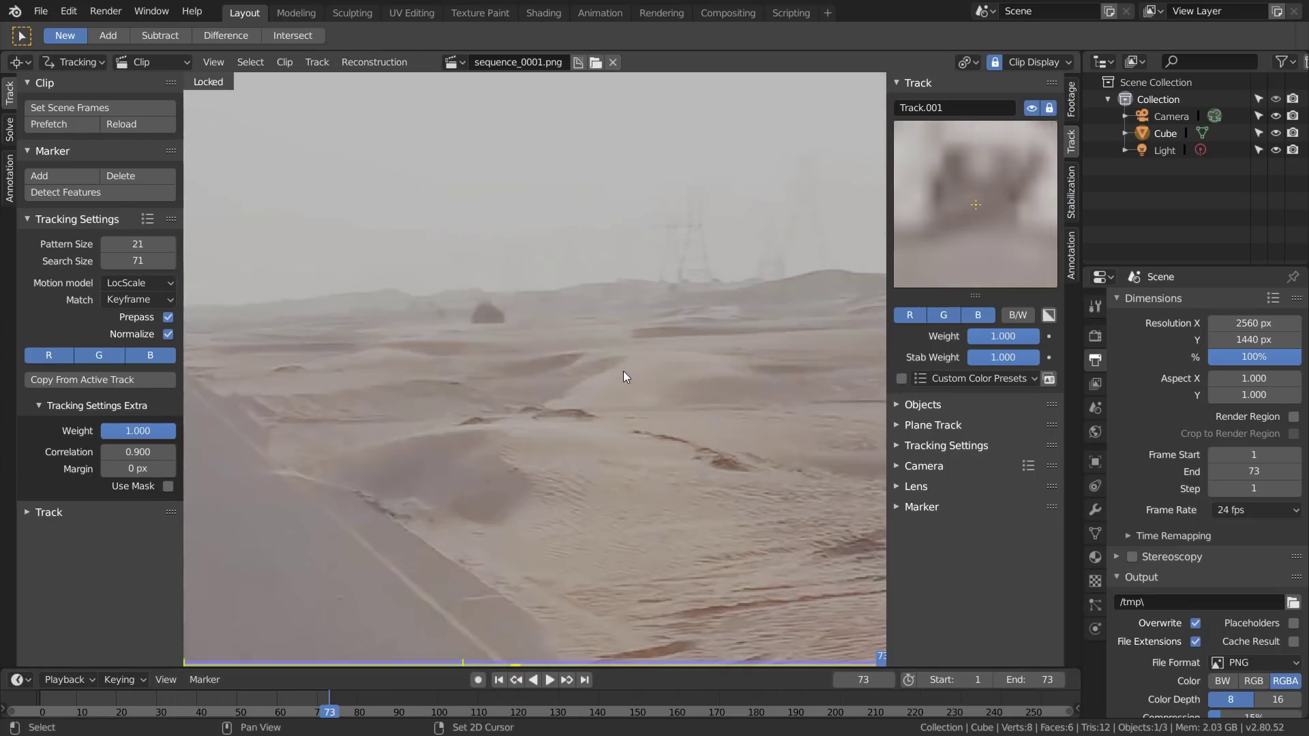
middle_click_drag(507, 306, 585, 320)
scroll(584, 321, "up", 2)
scroll(585, 320, "up", 2)
left_click(612, 277, "ctrl")
key("s")
left_click(711, 300)
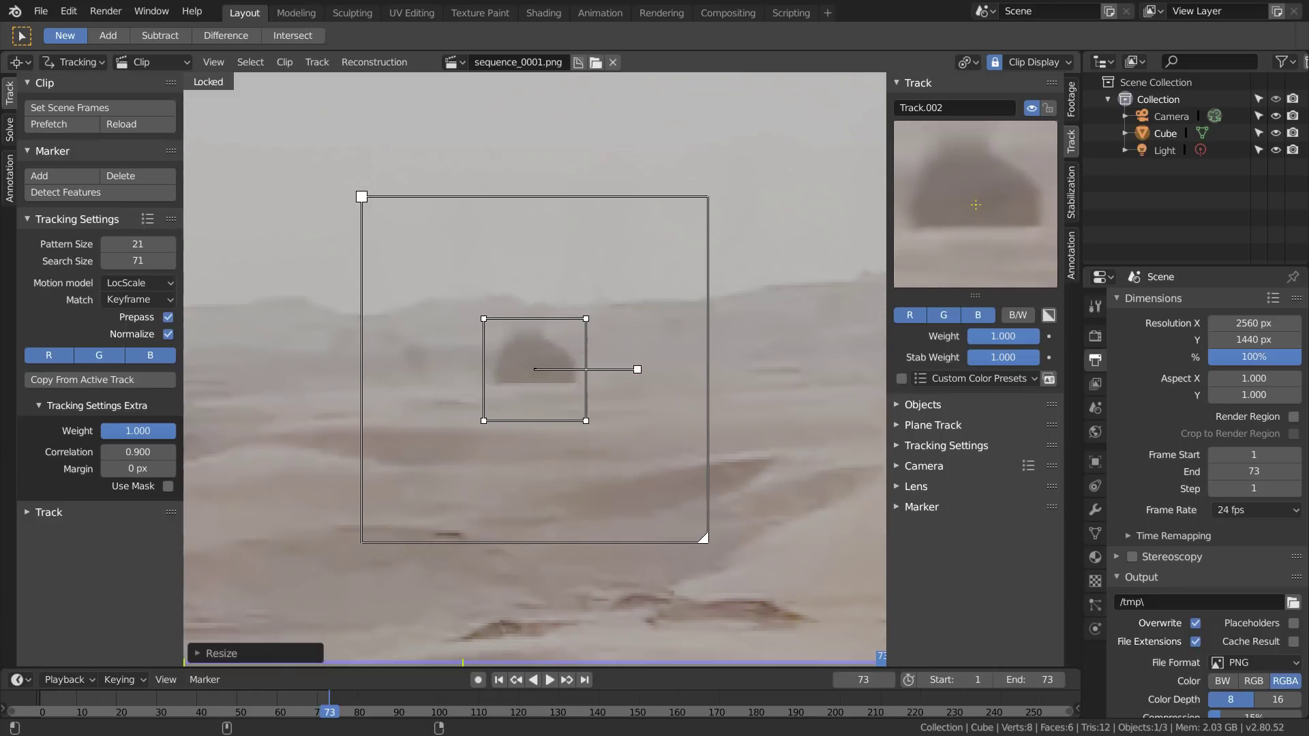
Reduce the dome-shaped bush marker's search area slightly, track it backward to frame 1 and lock the track
scroll(622, 494, "down", 1)
left_click_drag(668, 503, 647, 481)
key("ctrl+shift+t")
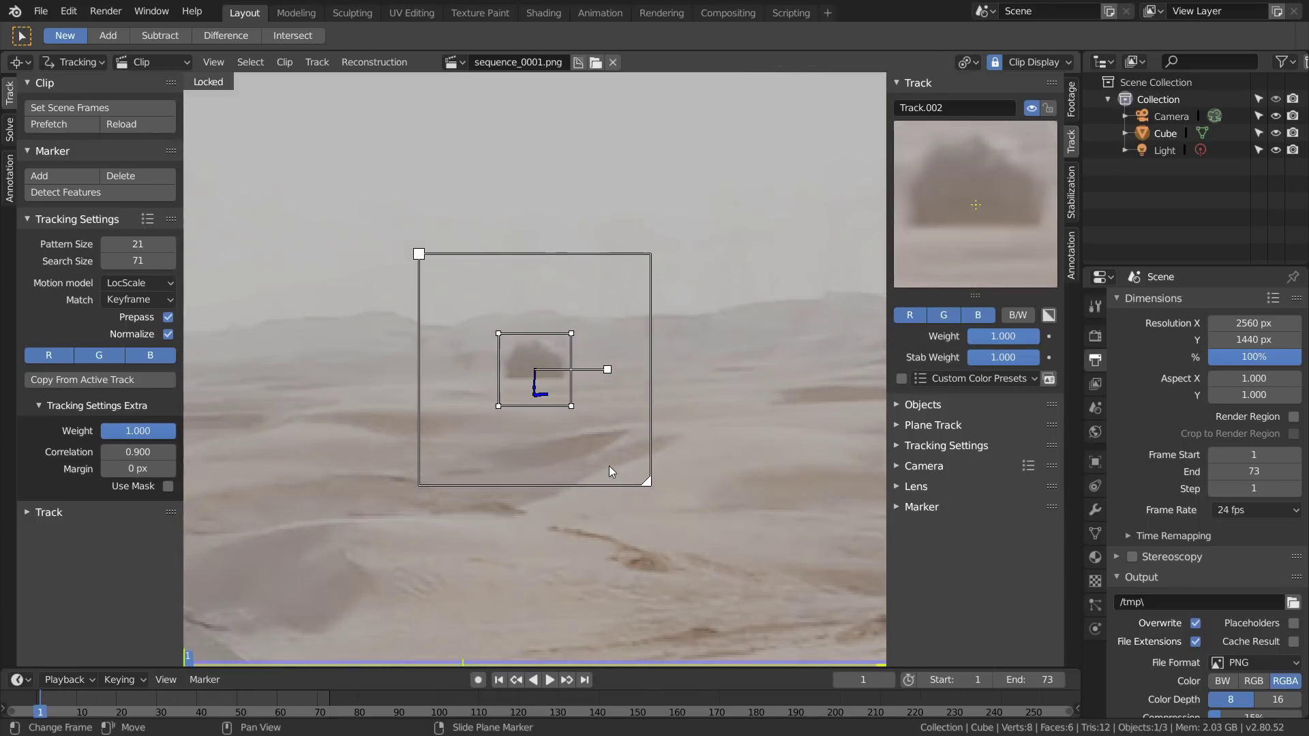
left_click(1049, 108)
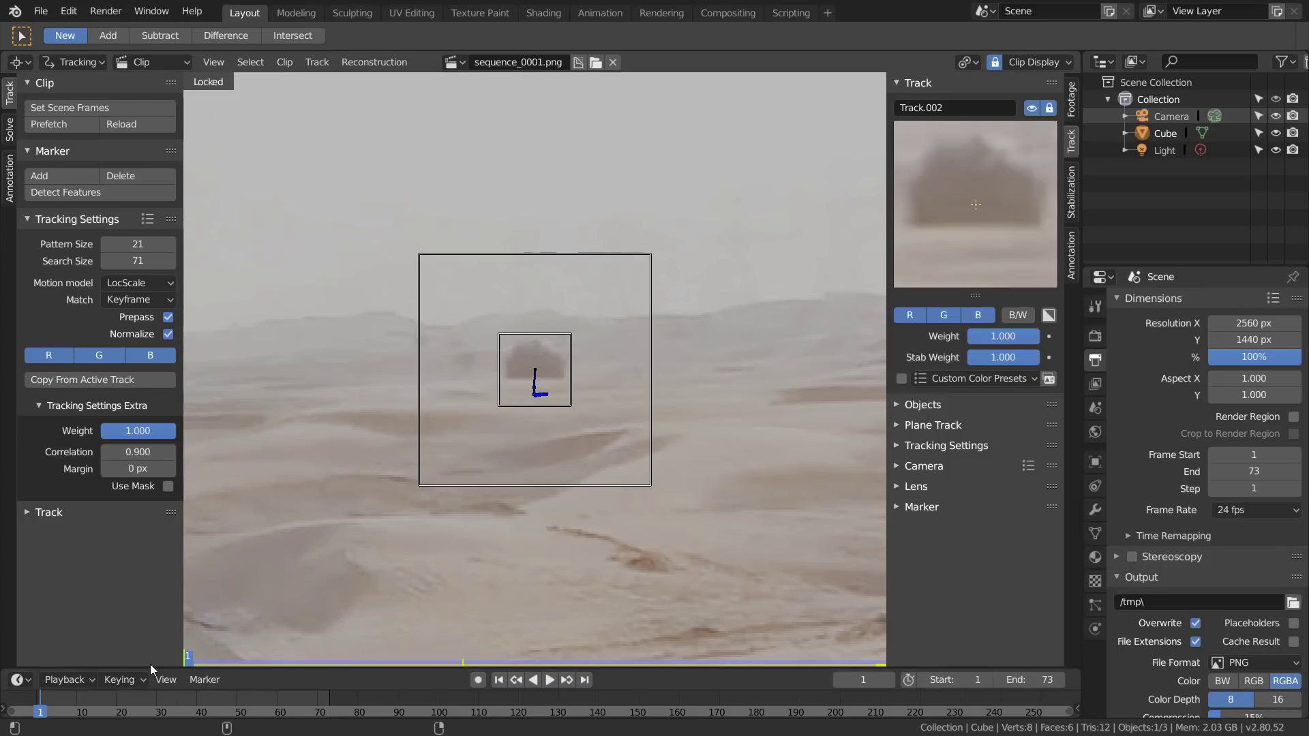
Enlarge the timeline area and turn it into a second Movie Clip Editor showing the sequence_0001.png clip
left_click_drag(151, 668, 27, 623)
left_click(20, 633)
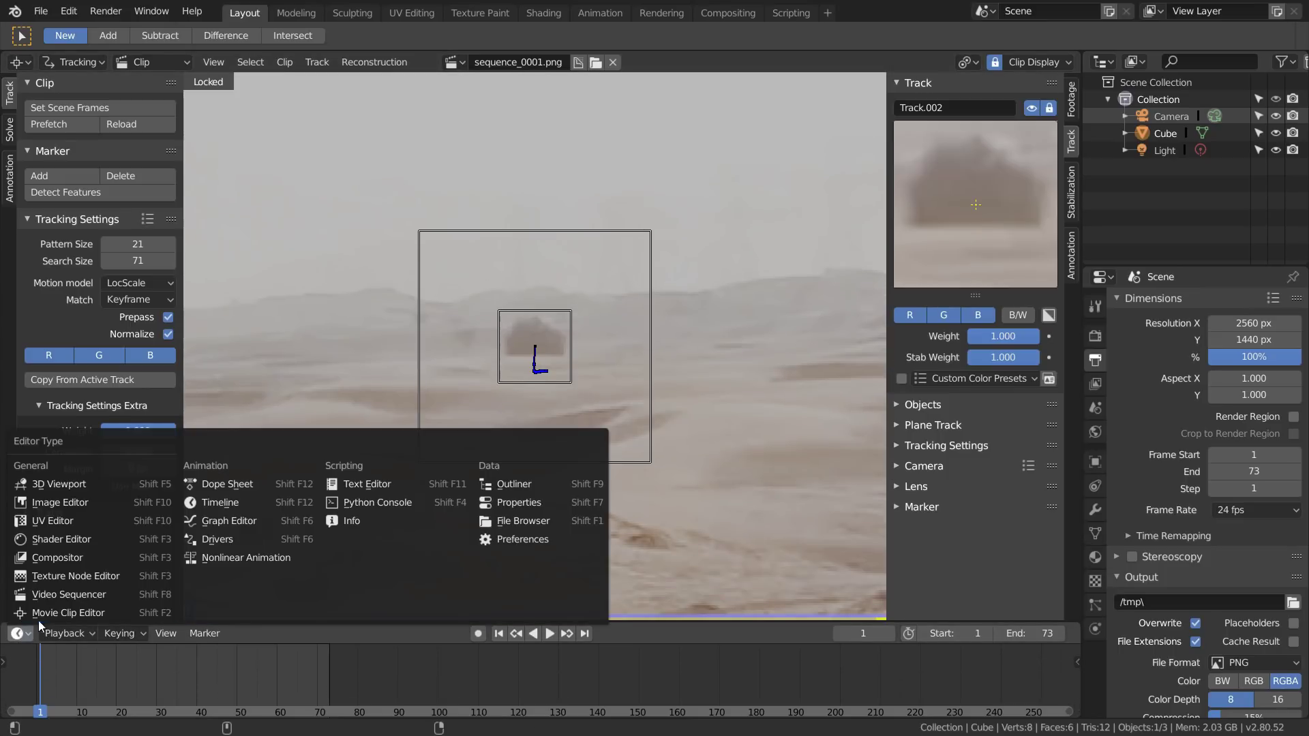
left_click(42, 614)
left_click(477, 633)
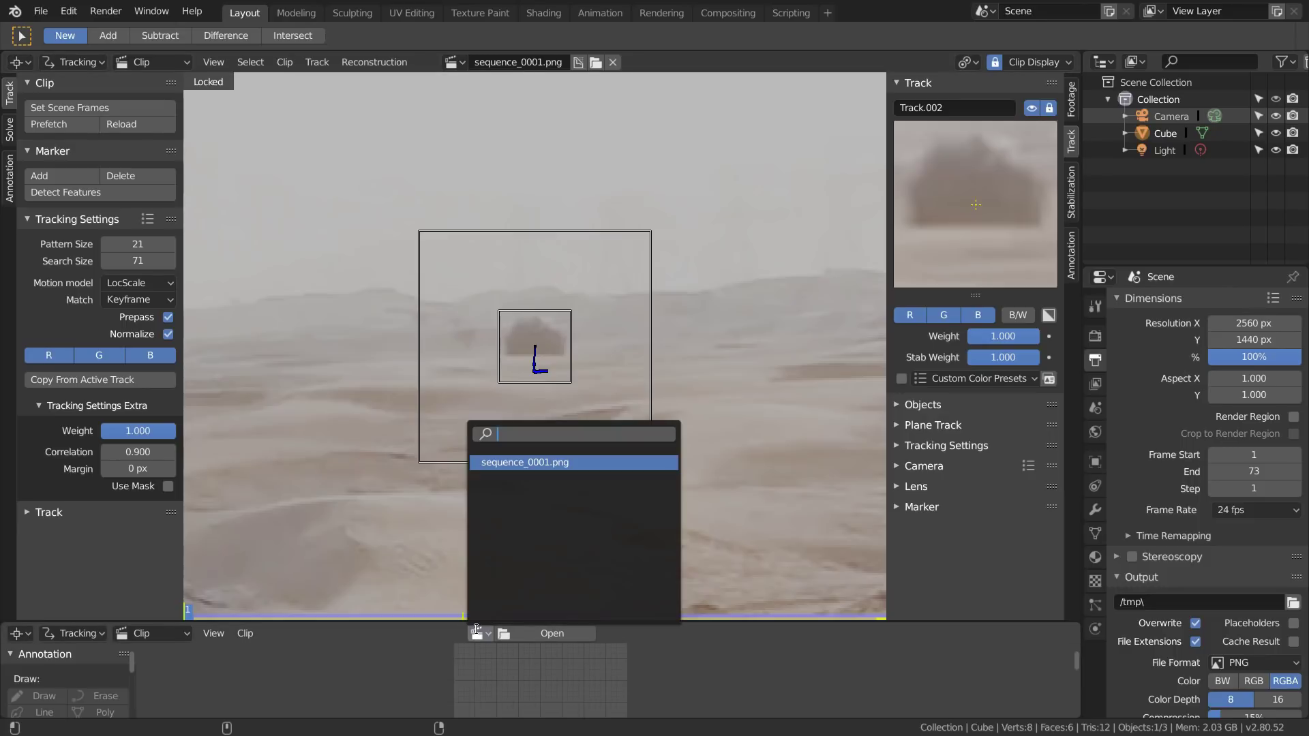
left_click(531, 463)
Switch the lower clip editor to the Graph view, make it taller, and scrub the track curves to frame 16
left_click(150, 633)
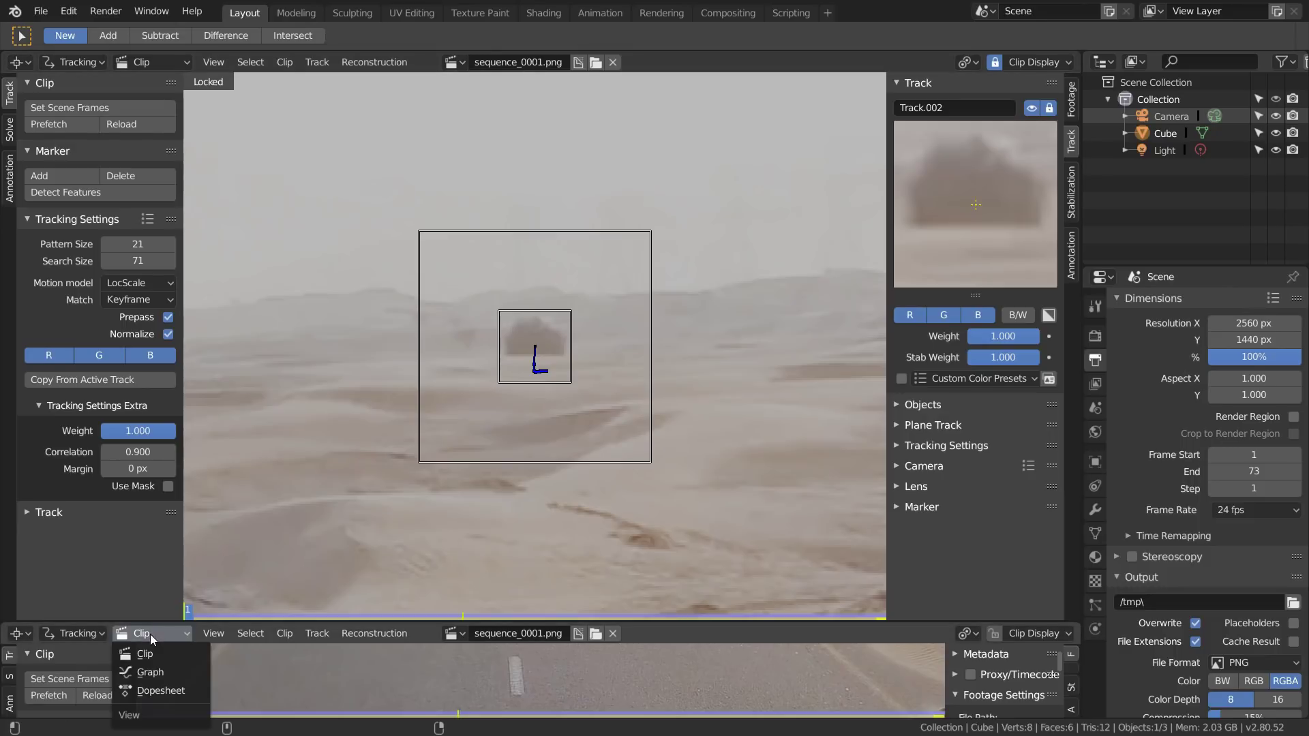
left_click(143, 672)
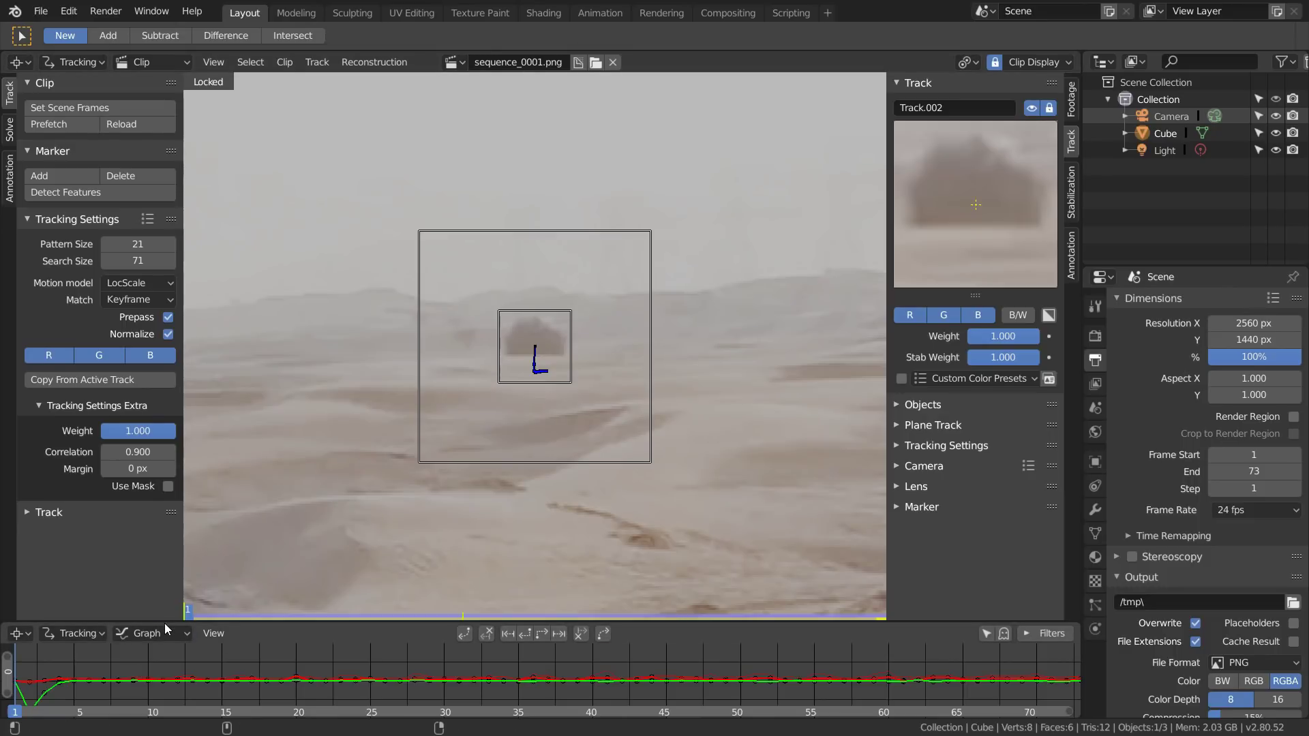
left_click_drag(163, 622, 163, 581)
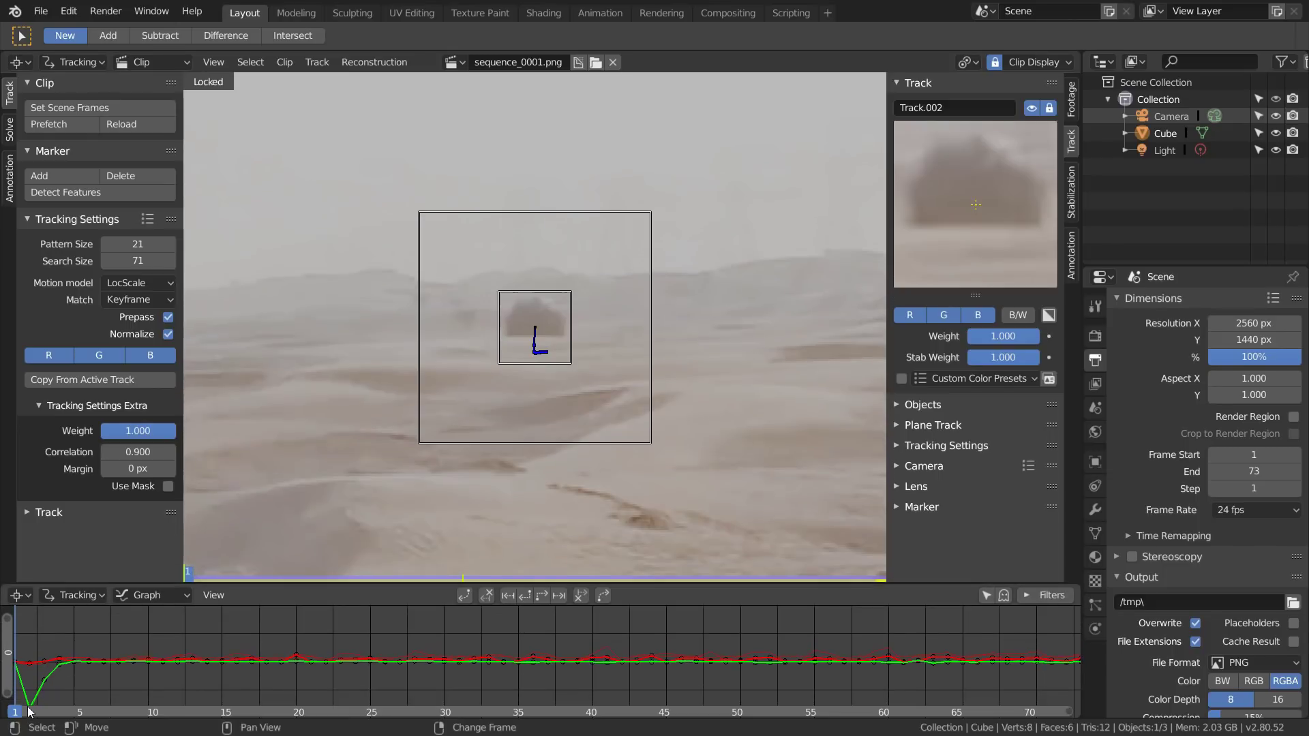
right_click_drag(37, 682, 236, 682)
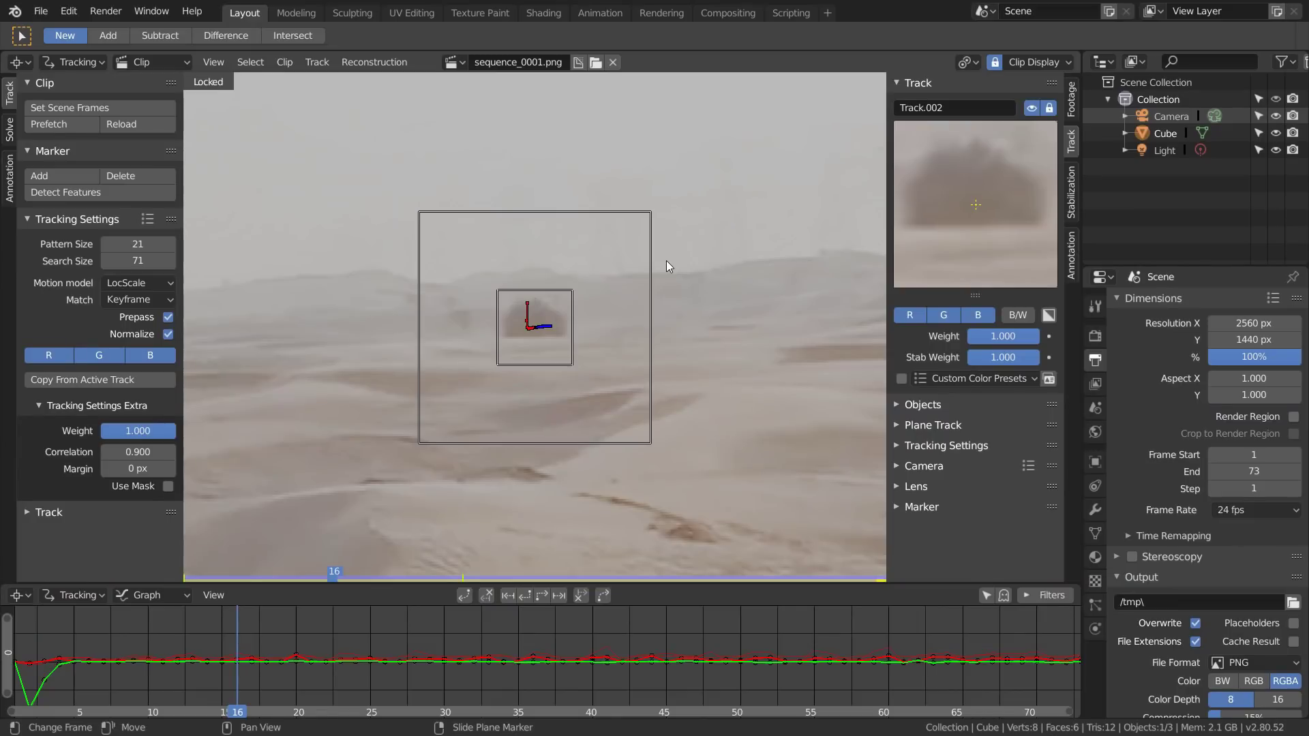
At frame 73, release the view lock, add a marker on the nearest white centre-line dash and scale it up
scroll(512, 379, "down", 8)
key("l")
scroll(511, 300, "up", 5)
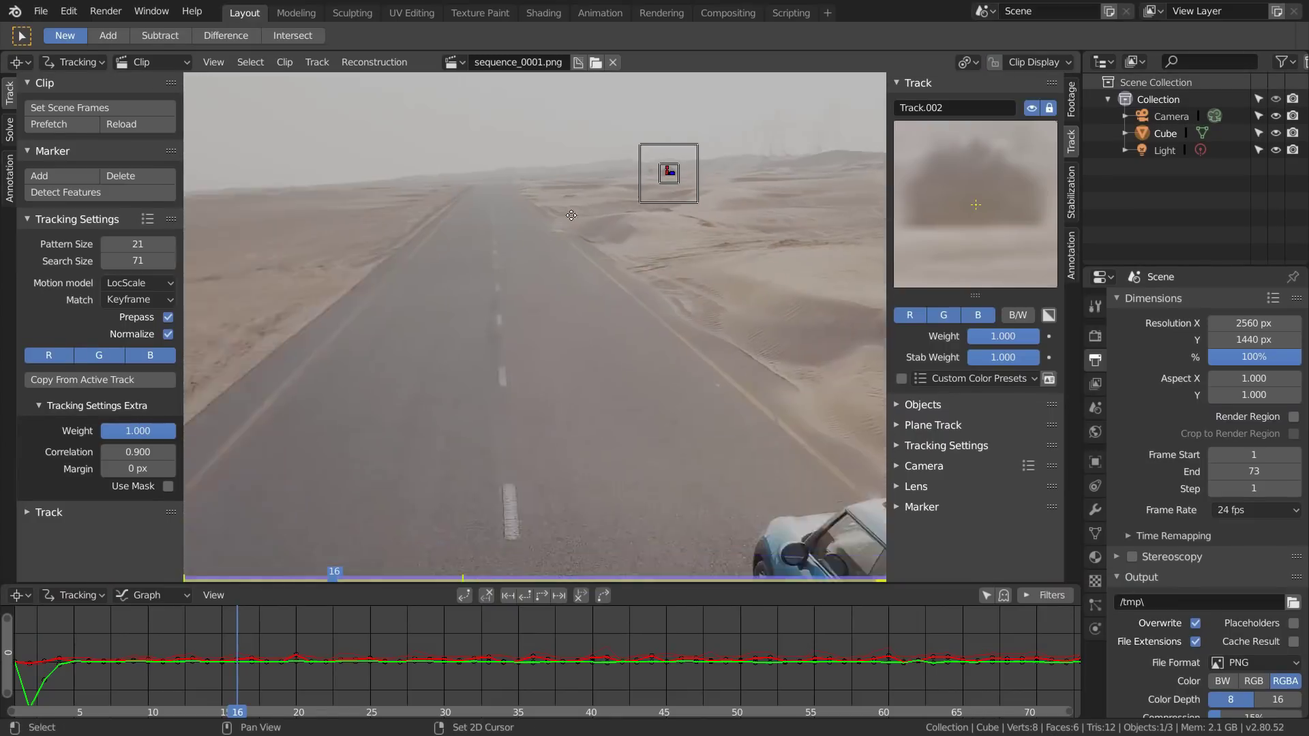
scroll(555, 402, "up", 3)
left_click(554, 401, "ctrl")
key("s")
left_click(670, 418)
scroll(674, 443, "up", 5)
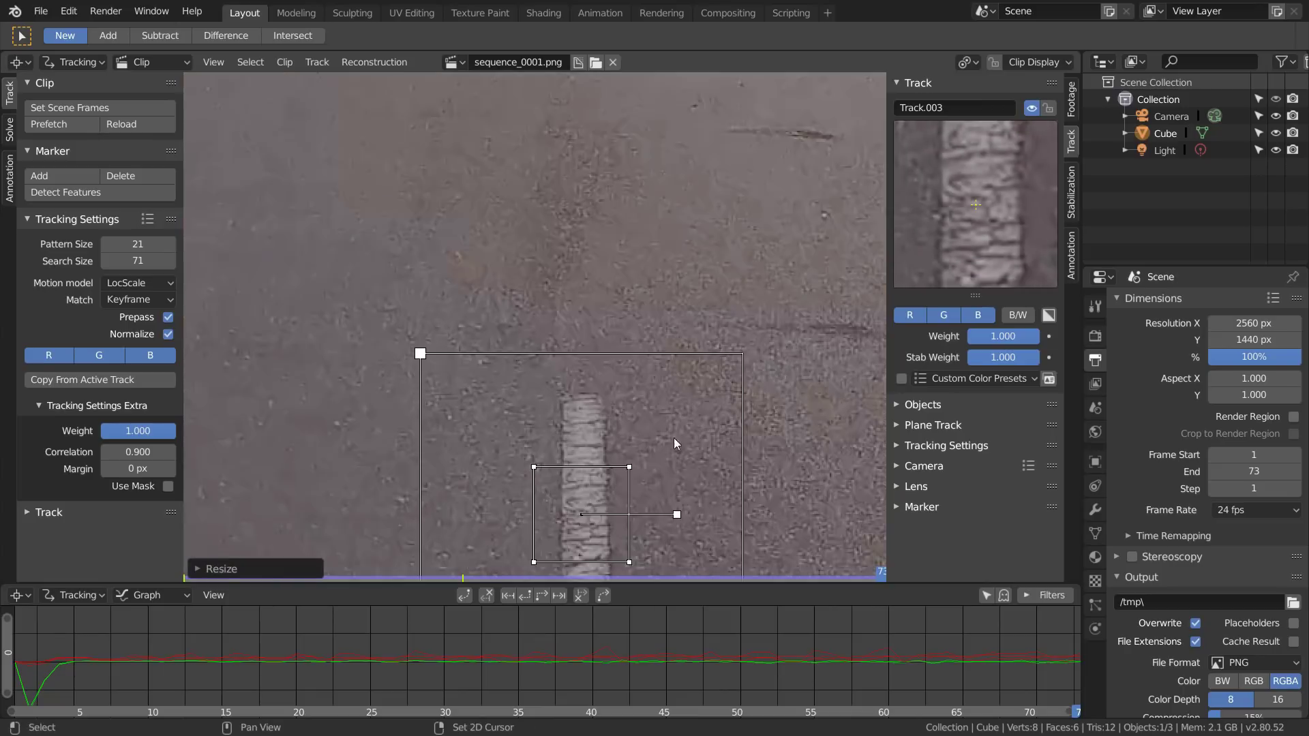
middle_click_drag(675, 444, 608, 254)
key("s")
left_click(684, 289)
Fit the marker's pattern corners around the whole road dash and enlarge its search area
left_click_drag(570, 383, 568, 472)
left_click_drag(459, 381, 476, 471)
left_click_drag(572, 268, 554, 184)
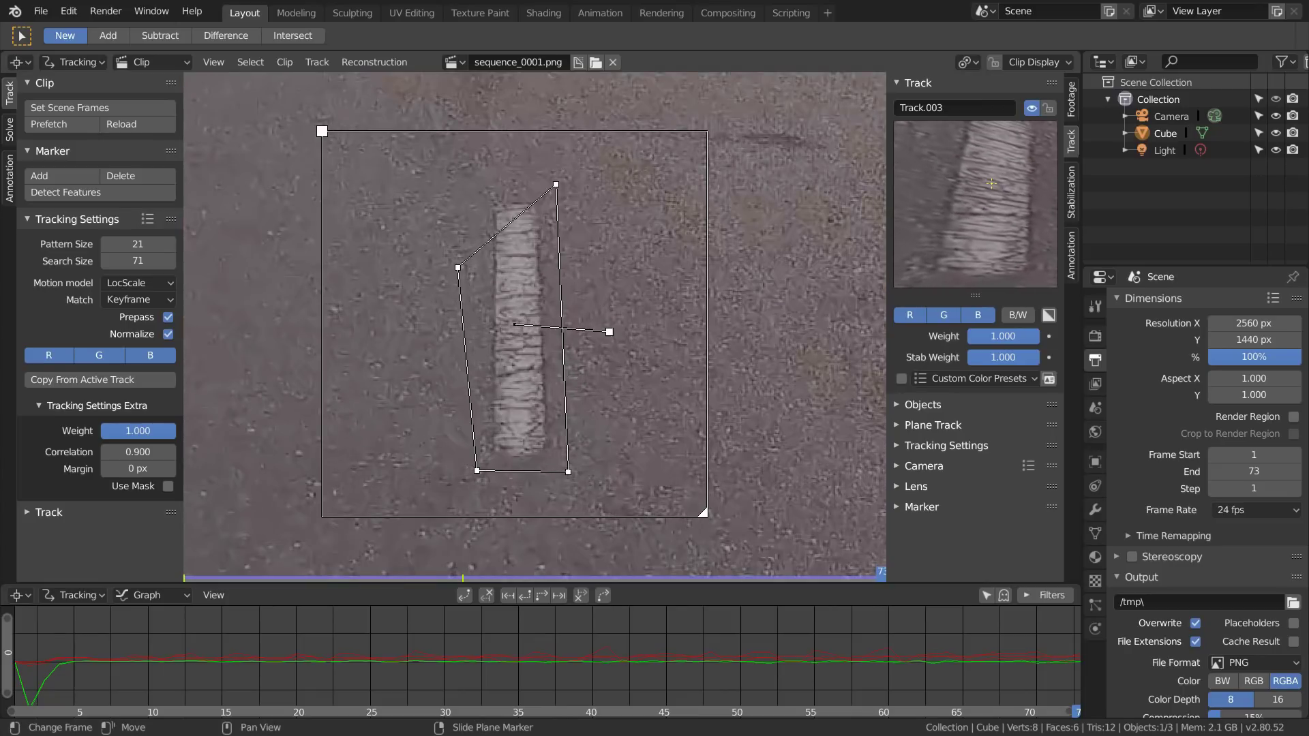
left_click_drag(458, 267, 484, 188)
left_click_drag(554, 184, 549, 189)
left_click_drag(568, 472, 561, 463)
left_click_drag(476, 471, 479, 463)
left_click_drag(703, 513, 729, 538)
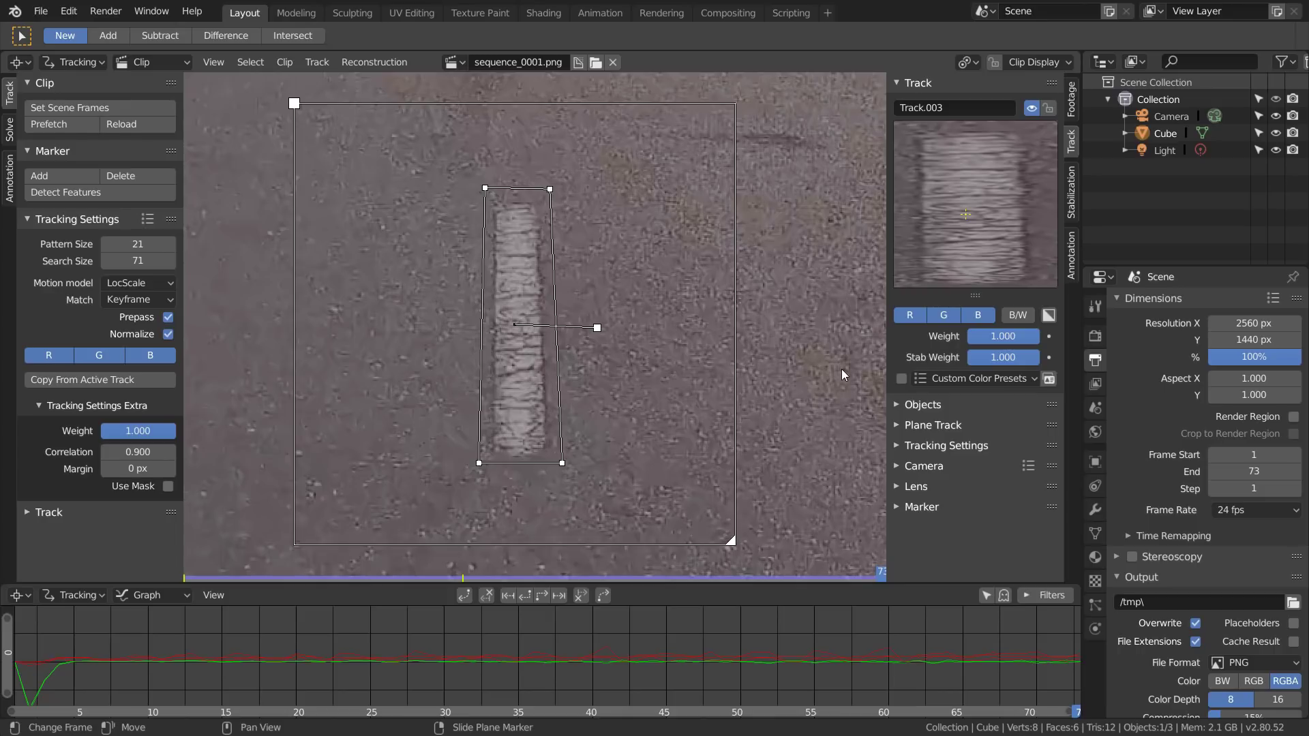
Set the dash track's motion model to Perspective and fine-tune the upper-left pattern corner
left_click(925, 448)
scroll(925, 449, "down", 2)
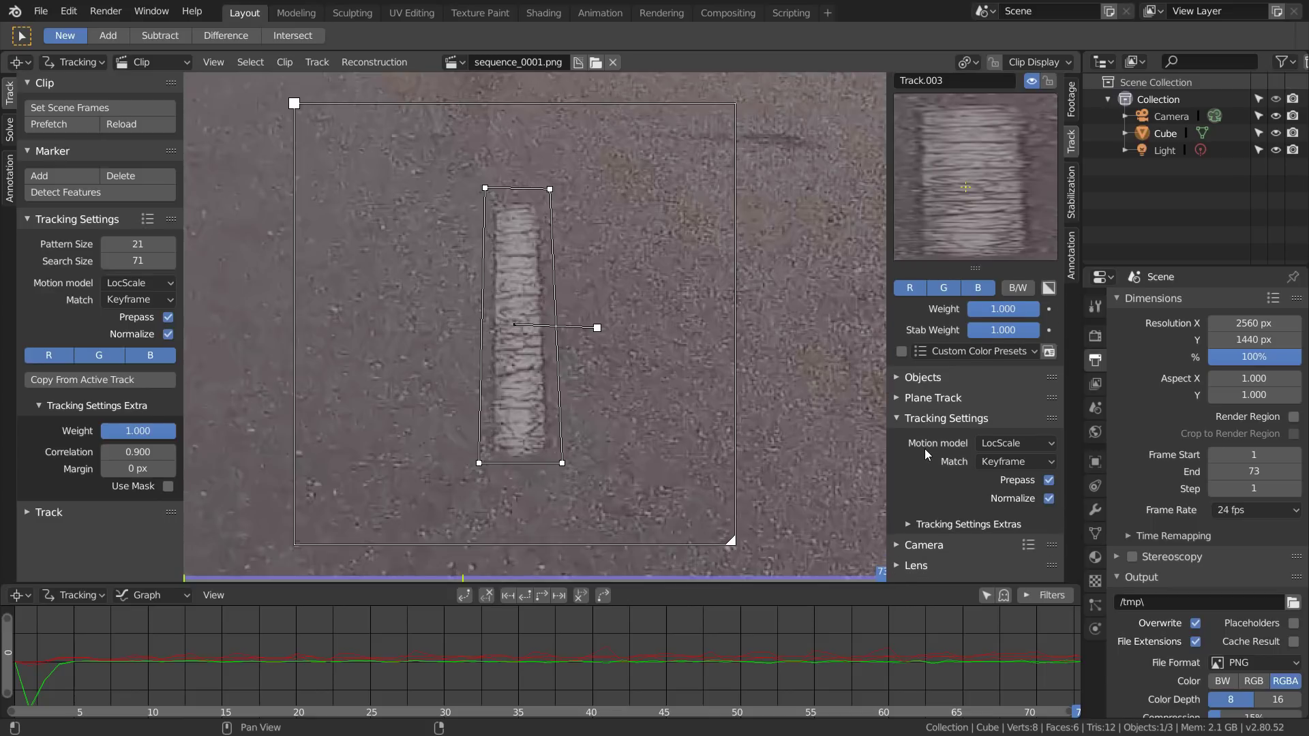
left_click(1000, 430)
left_click(999, 448)
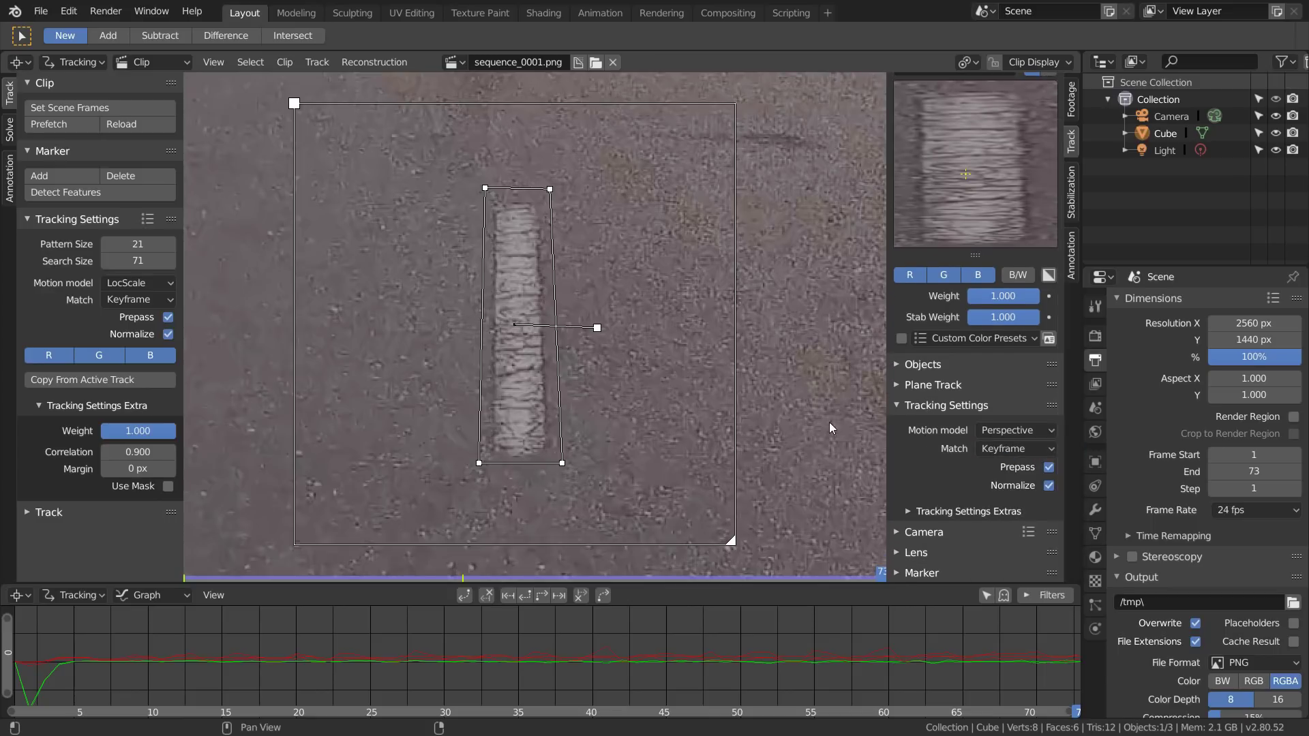
left_click_drag(486, 189, 485, 193)
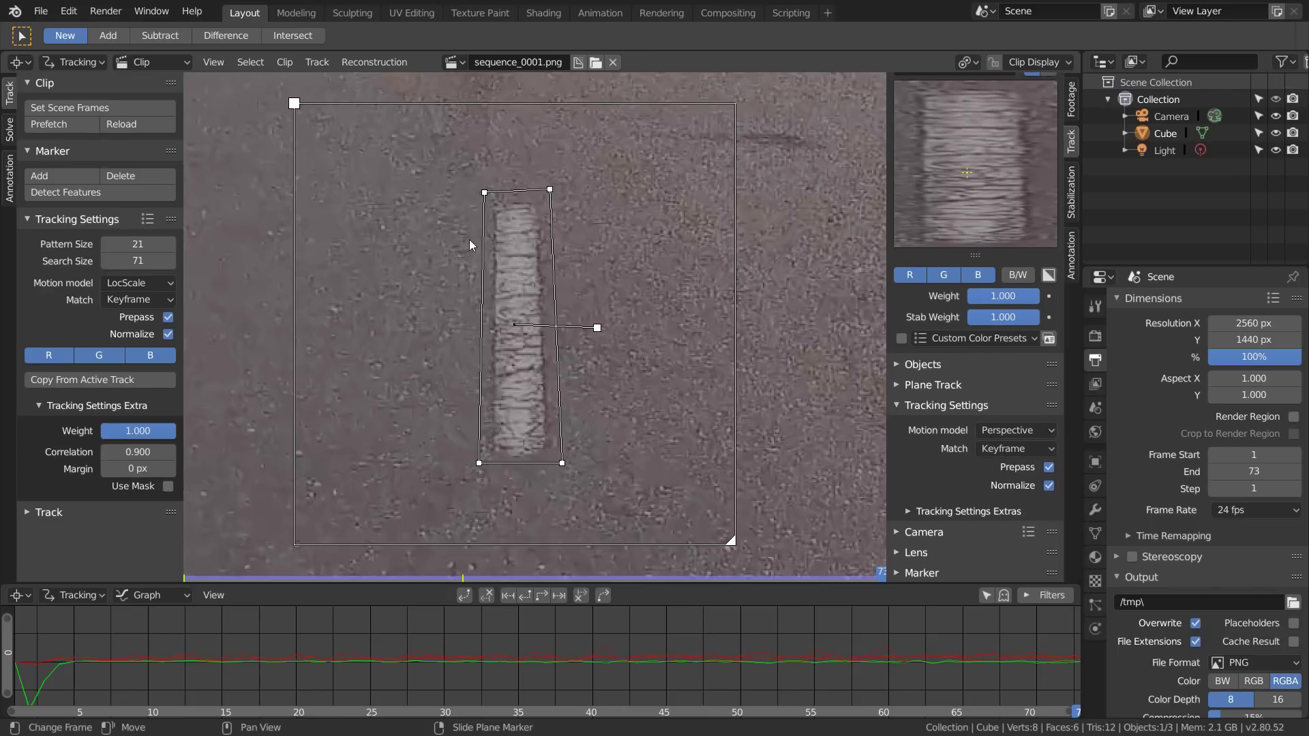
Track the dash marker backward two single frames to 71, lock the view to it and continue tracking backward
scroll(469, 242, "down", 1)
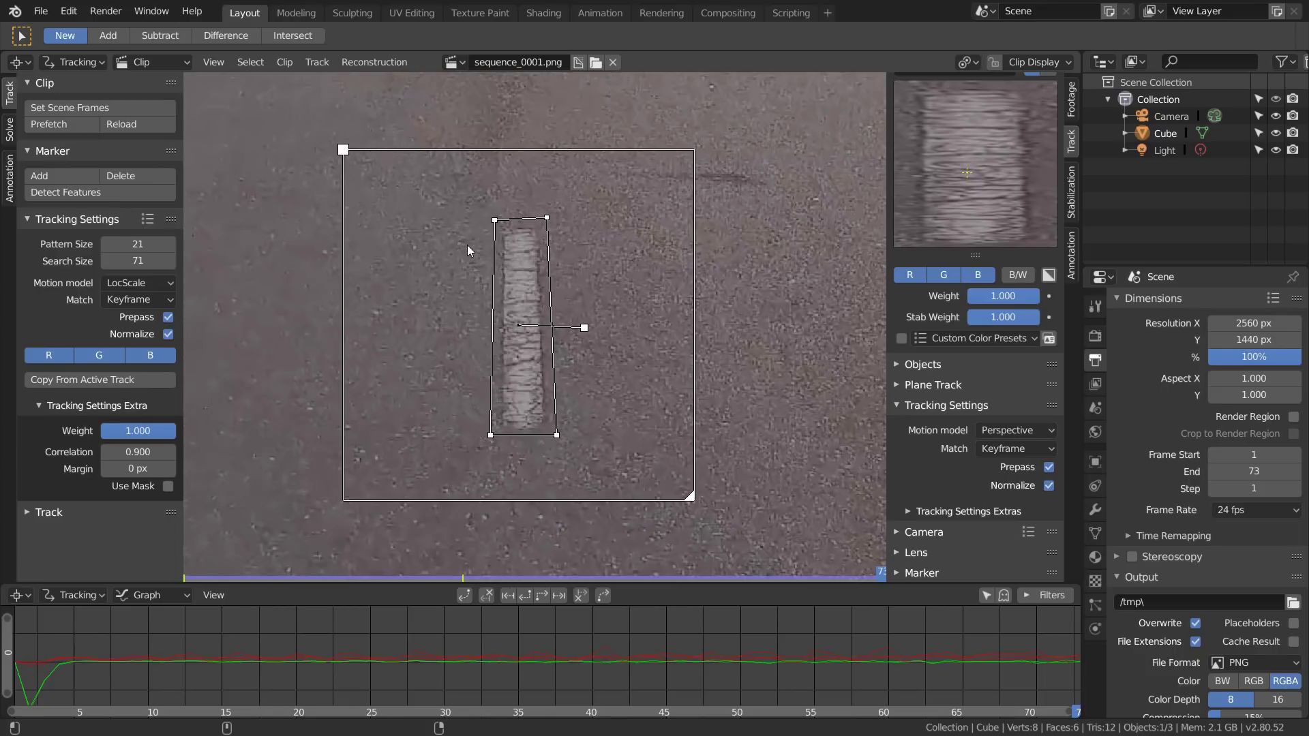
key("Left")
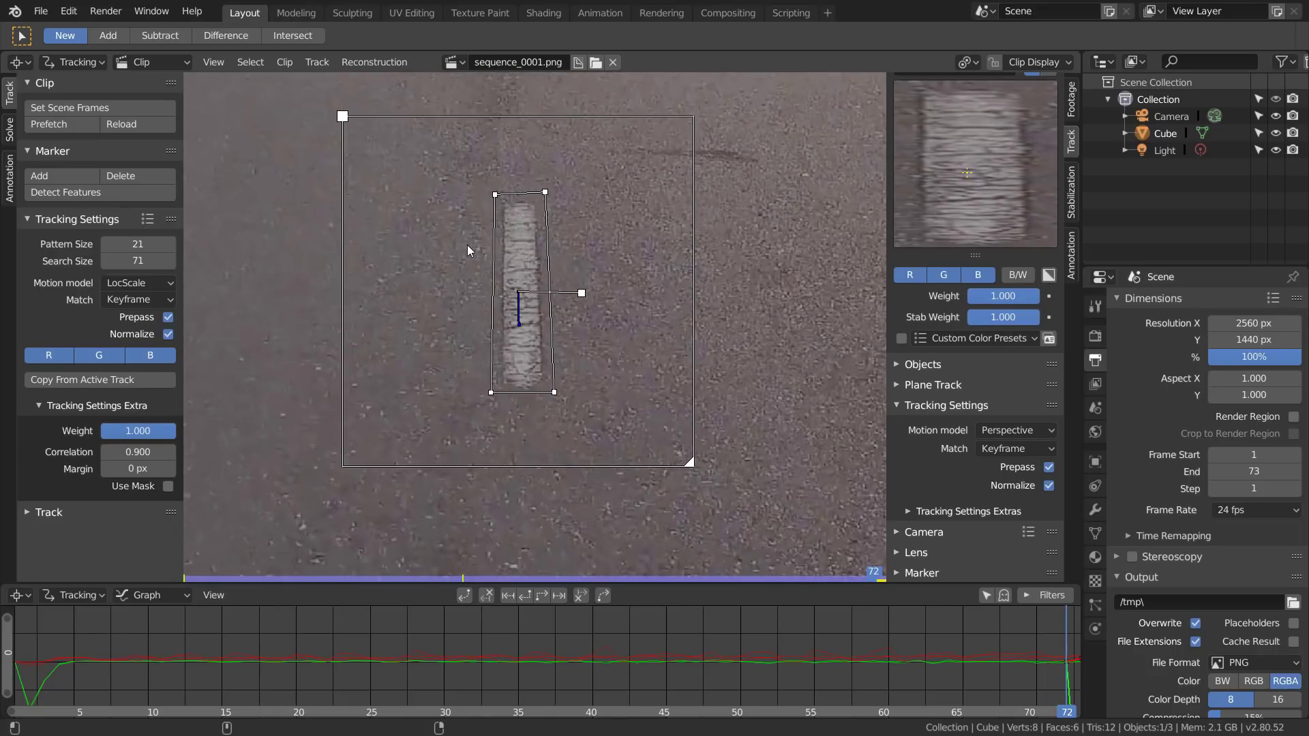
key("Left")
left_click(994, 62)
scroll(491, 345, "up", 2)
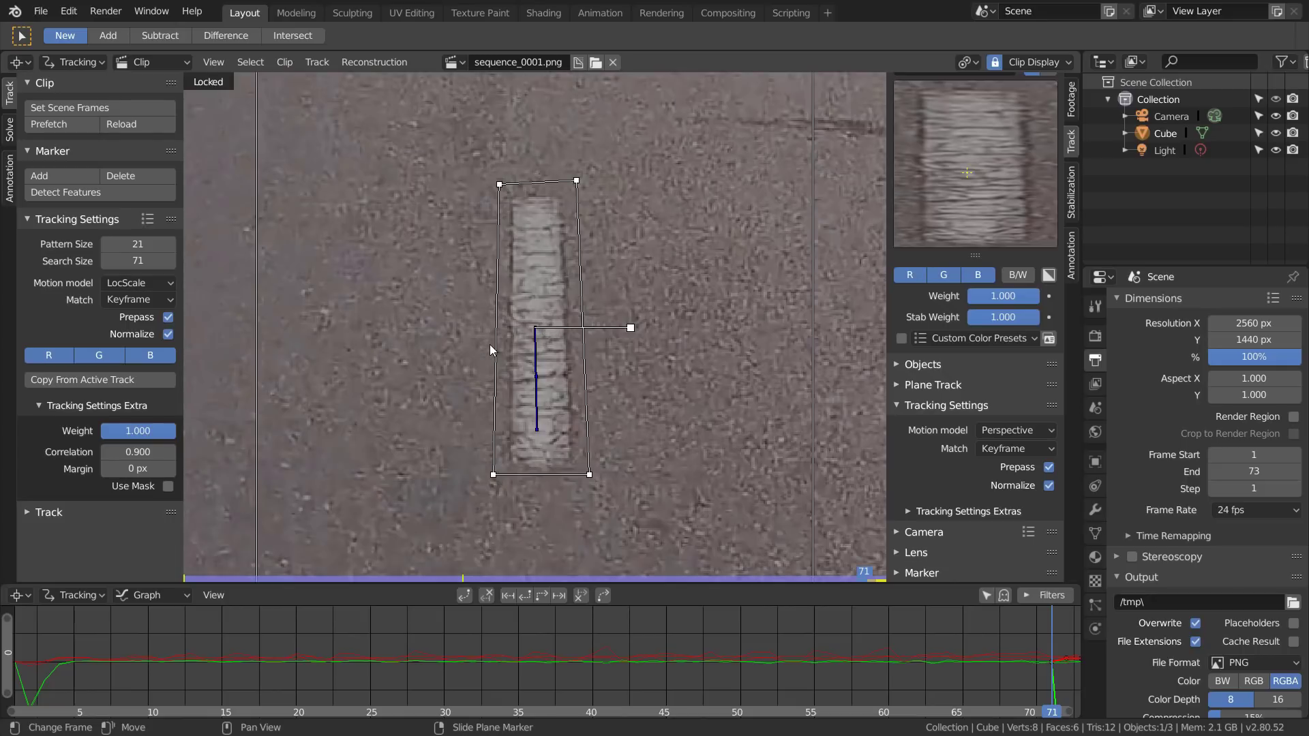
key("shift+ctrl+t")
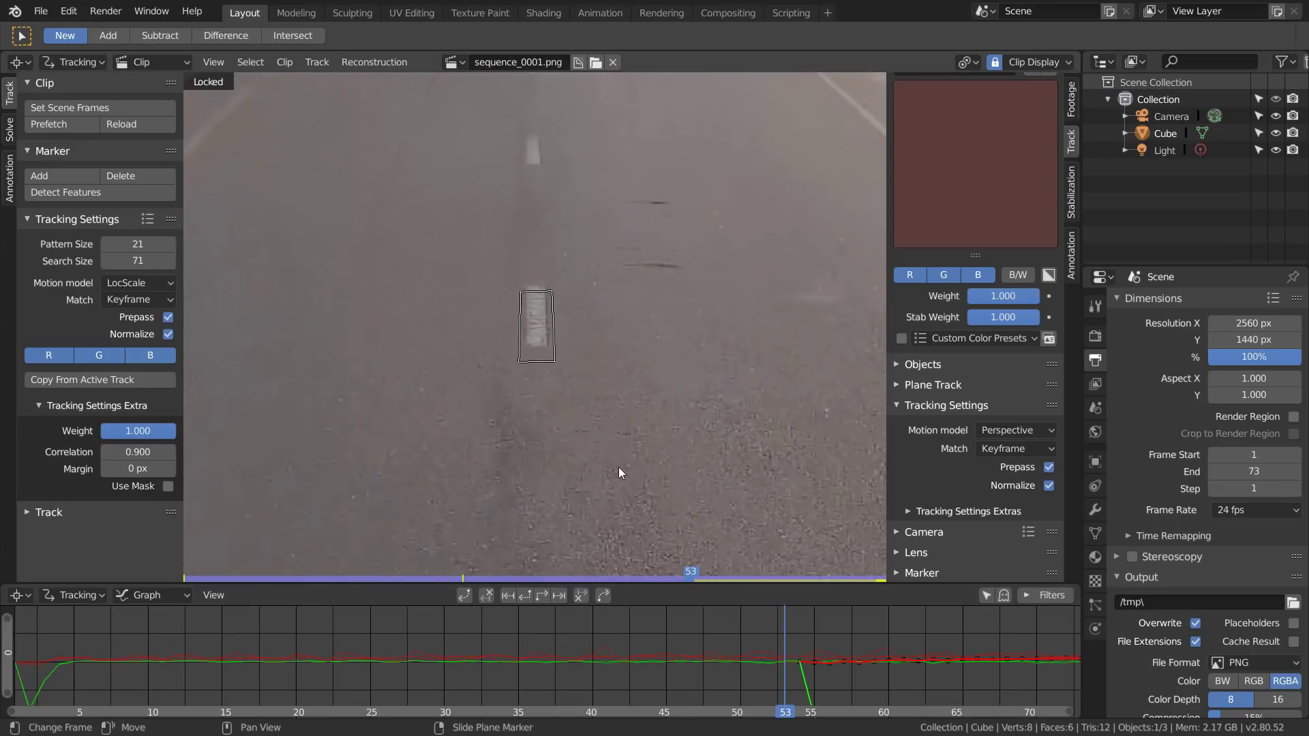
At frame 54, refit the dash marker's pattern, nudge its position and enlarge the search area slightly
key("Right")
left_click_drag(713, 506, 604, 444)
scroll(543, 379, "up", 5)
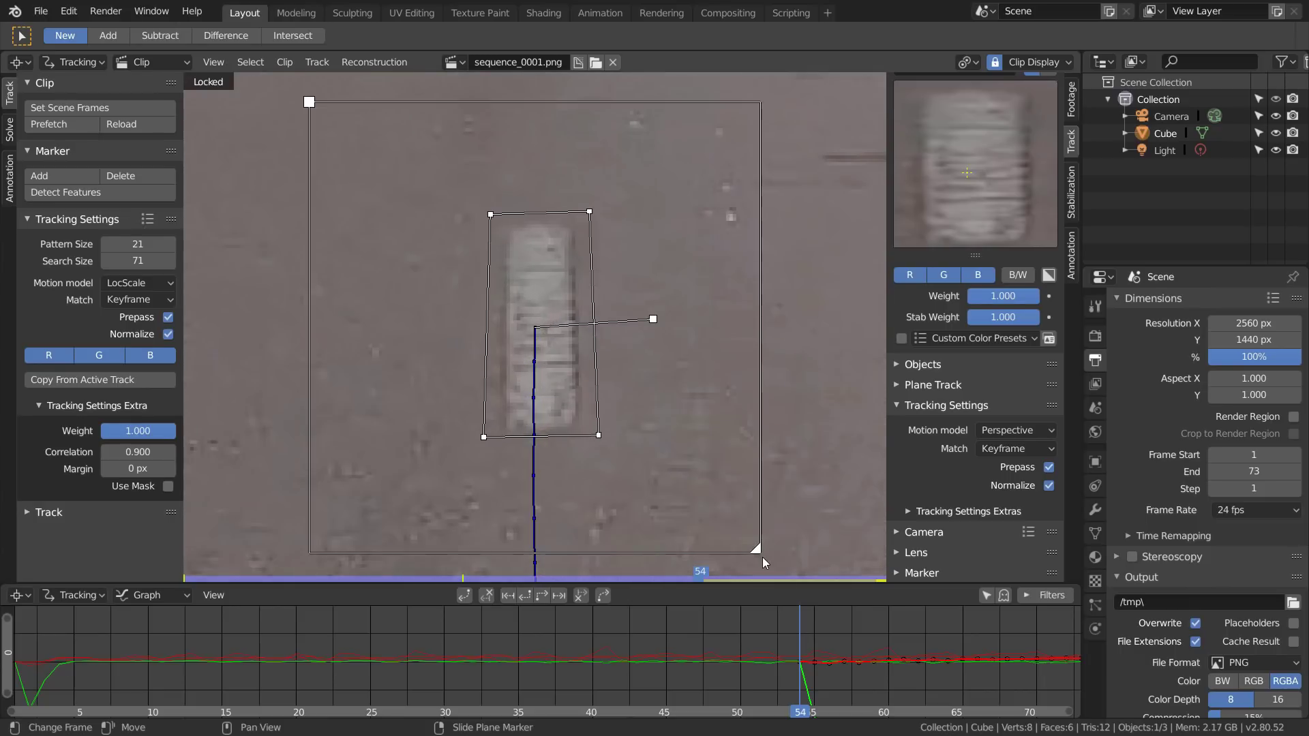
left_click_drag(762, 558, 777, 572)
left_click_drag(599, 435, 597, 437)
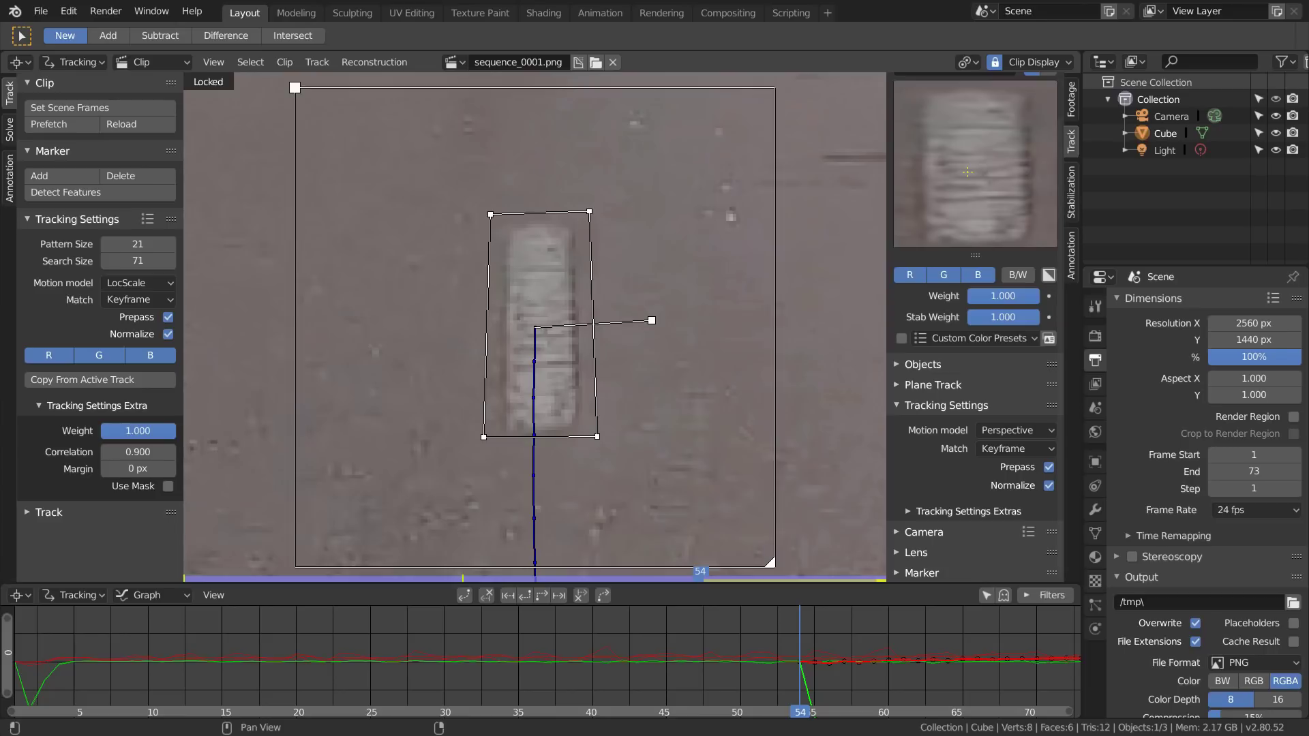
left_click_drag(982, 237, 979, 236)
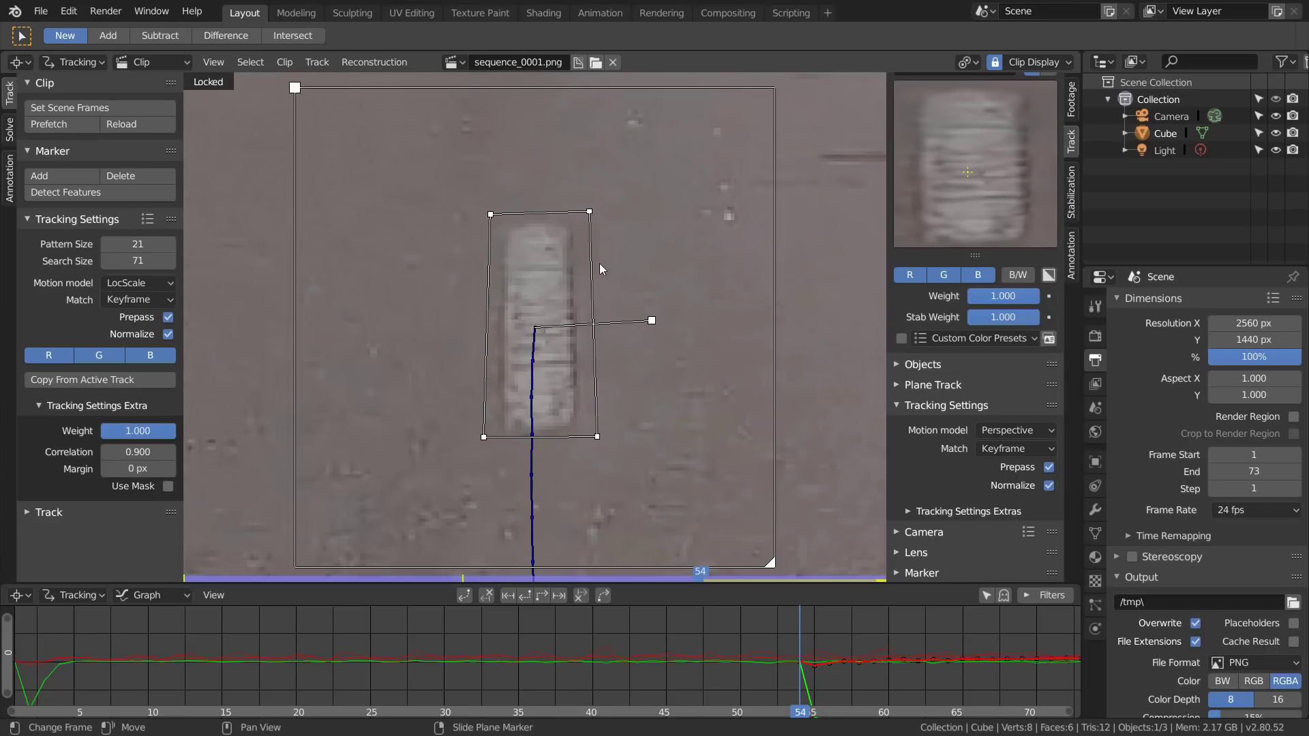
Track the dash marker backward from frame 54, scrub through the result and lock the track
key("shift+ctrl+t")
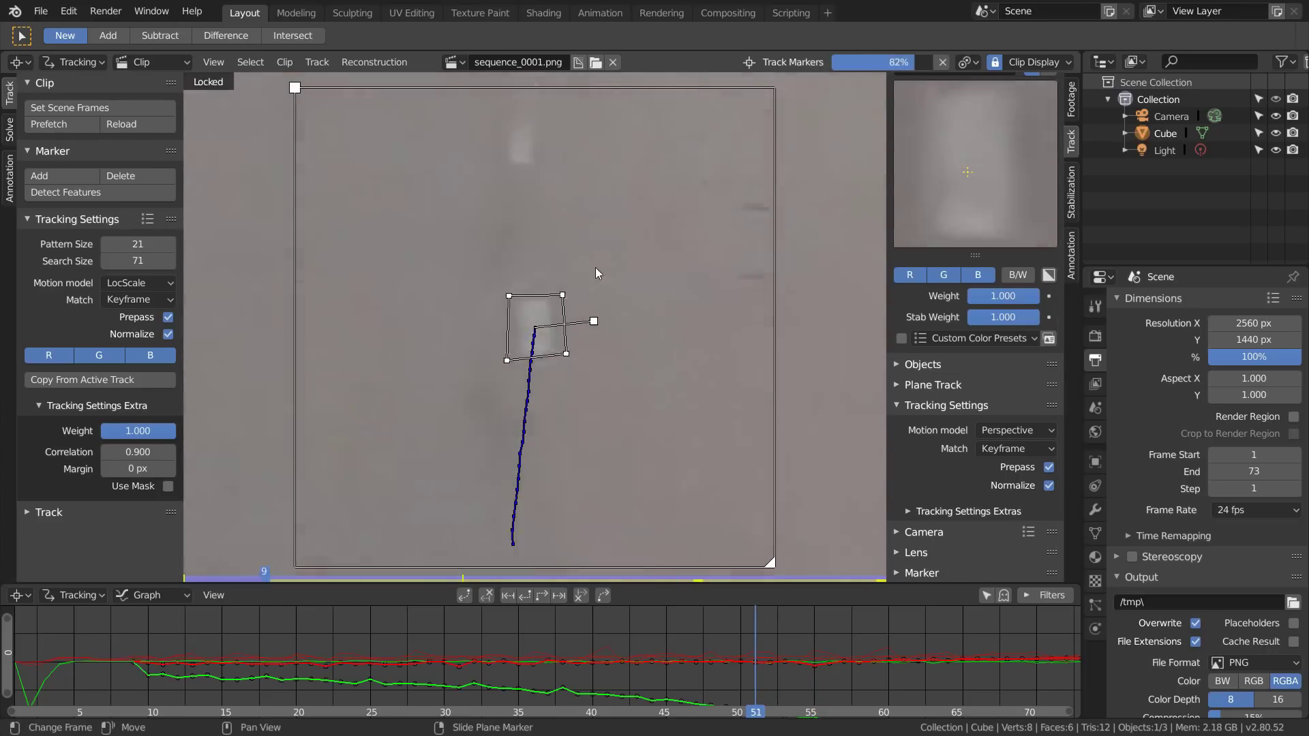
scroll(595, 268, "down", 6)
mouse_move(105, 638)
right_mouse_down()
mouse_move(870, 679)
mouse_move(1067, 665)
right_mouse_up()
scroll(736, 648, "down", 6)
scroll(1046, 204, "up", 3)
left_click(1049, 107)
scroll(555, 328, "down", 7)
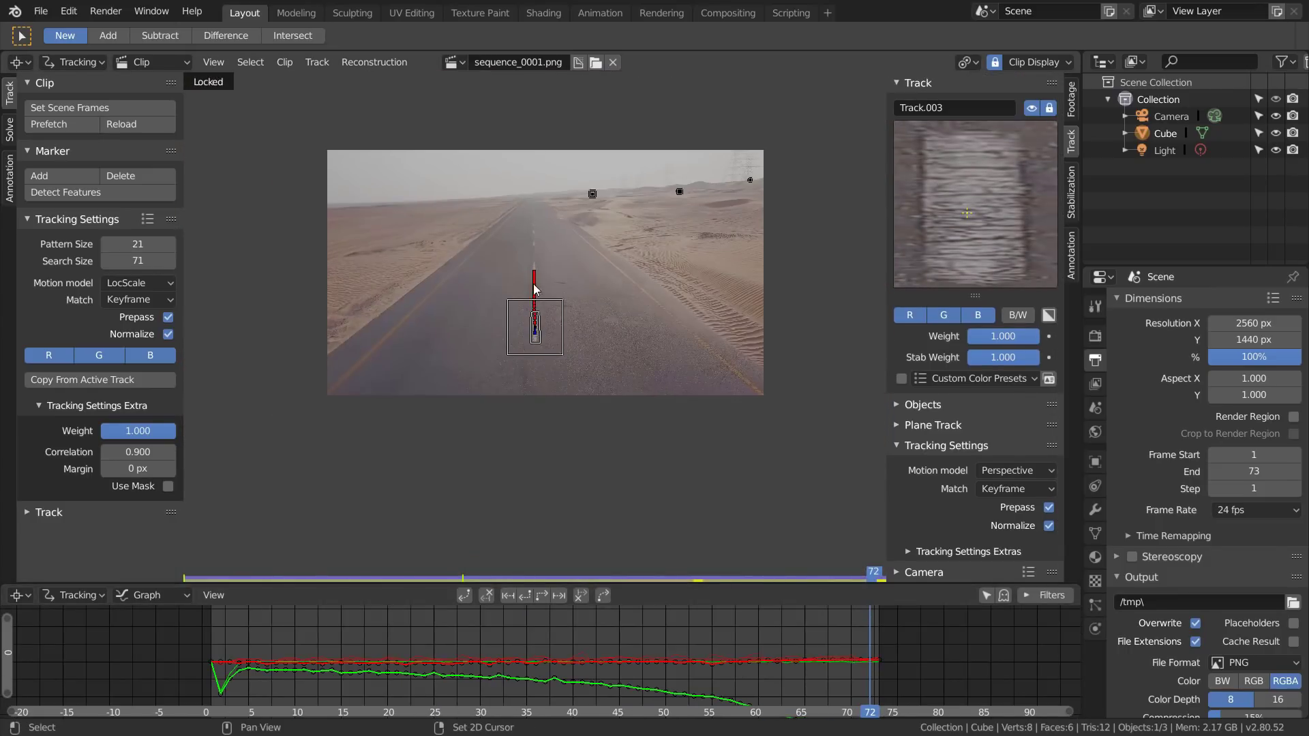
At frame 43, add a marker on the next white centre-line dash and scale it up
middle_click_drag(535, 289, 534, 309)
scroll(535, 310, "up", 5)
right_click_drag(896, 702, 600, 682)
left_click(561, 349, "ctrl")
scroll(562, 350, "up", 6)
key("s")
Fit the new marker's pattern corners around the second dash and set its motion model to Perspective
left_click_drag(605, 397, 591, 481)
left_click_drag(464, 398, 482, 483)
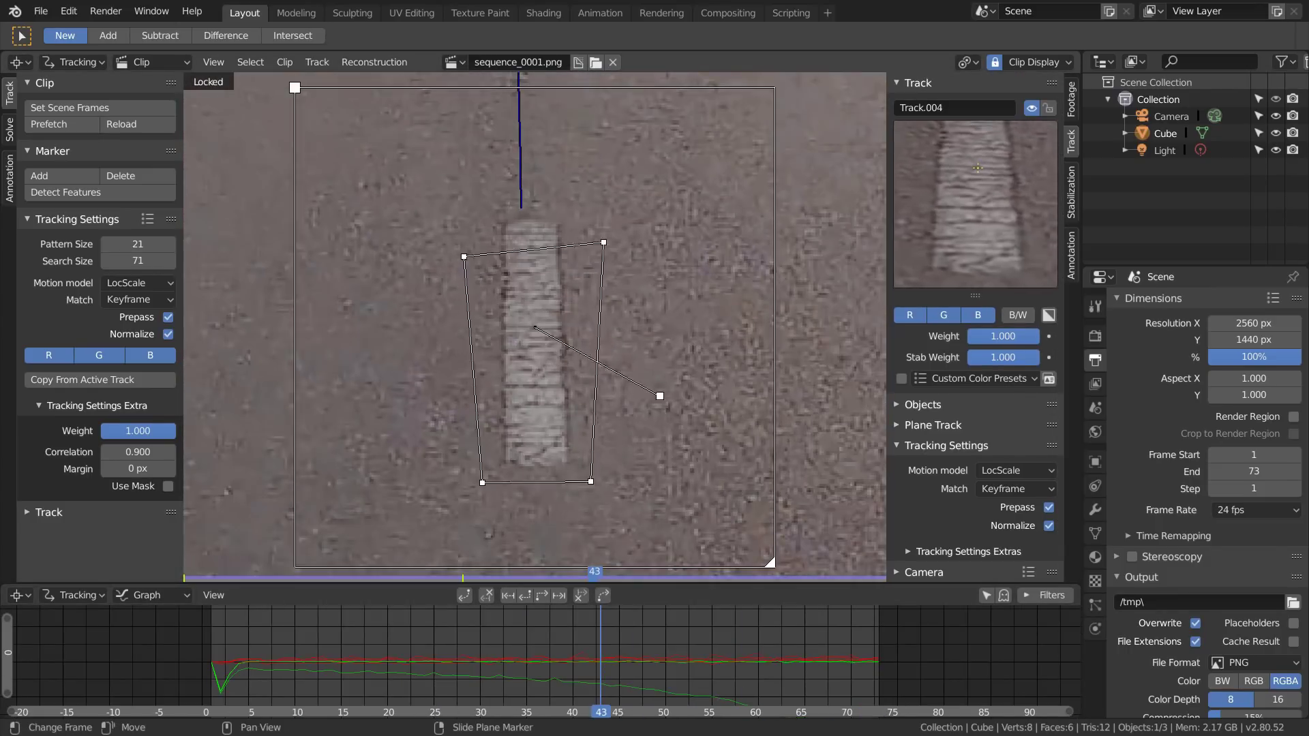
left_click_drag(605, 242, 580, 199)
left_click(1001, 471)
left_click(1000, 491)
Track the second dash forward, refitting its pattern and enlarging its search area at frame 53 before continuing
key("ctrl+t")
scroll(590, 322, "down", 7)
scroll(590, 321, "up", 4)
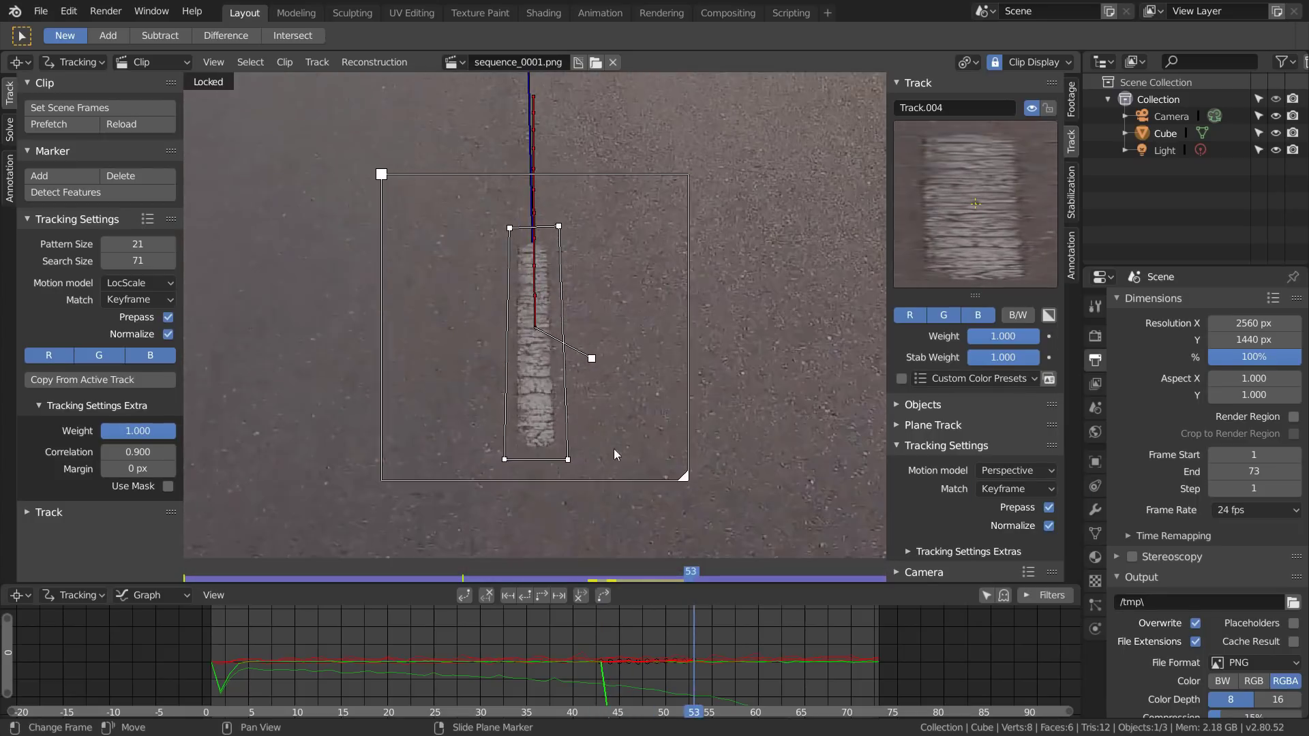
left_click_drag(502, 209, 501, 215)
left_click_drag(675, 456, 732, 513)
key("ctrl+t")
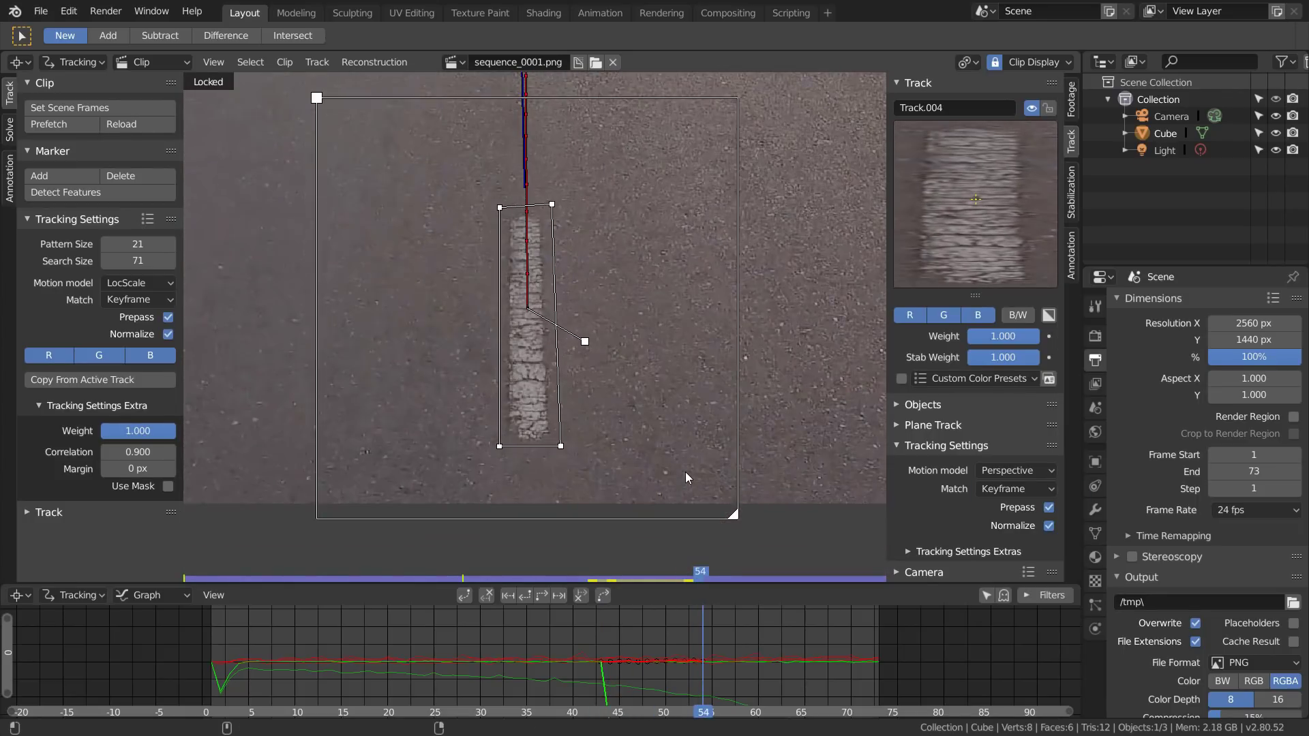
Return to frame 43 and track the second dash marker backward
scroll(685, 472, "down", 2)
key("Left")
scroll(623, 672, "down", 3)
middle_click_drag(623, 674, 628, 598)
middle_click_drag(628, 709, 617, 734)
scroll(617, 671, "down", 5)
right_click_drag(612, 675, 566, 675)
scroll(573, 327, "up", 4)
key("ctrl+shift+t")
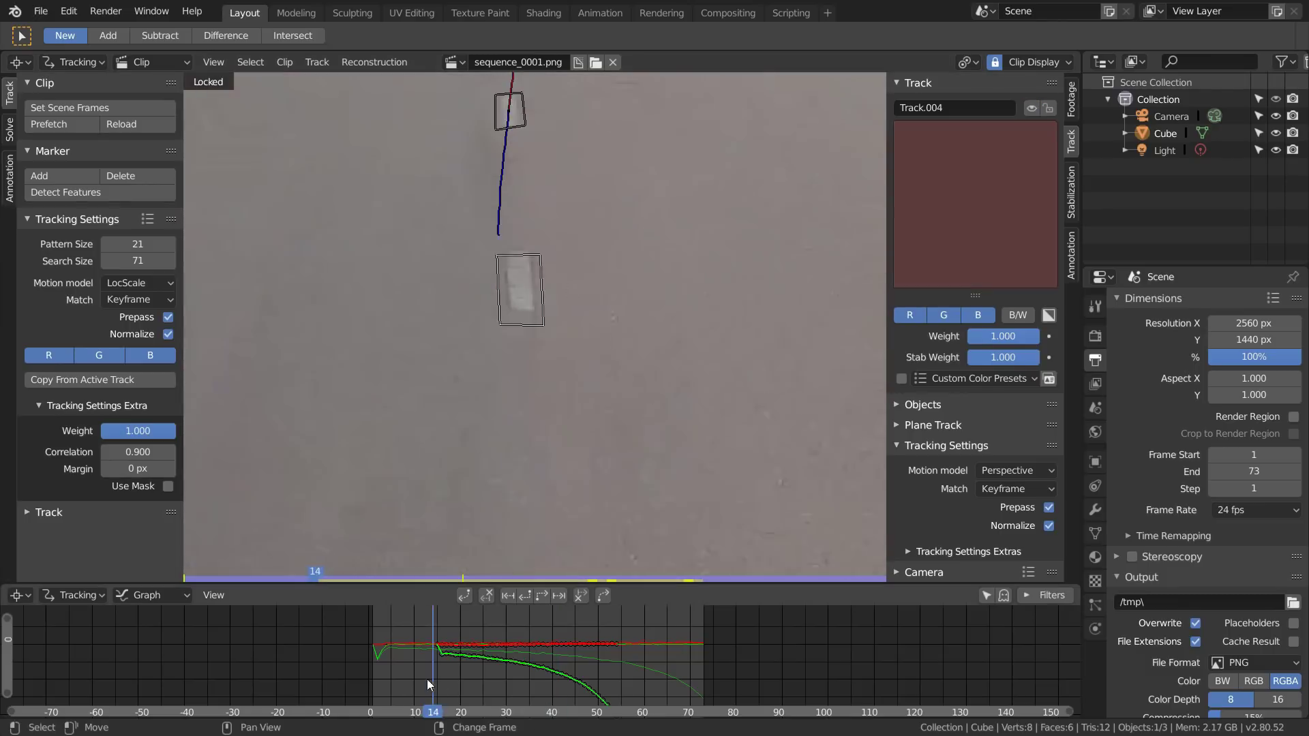
Go forward to the last good frame, readjust the second dash's pattern corner and track backward to the clip's start
right_click_drag(428, 681, 437, 681)
scroll(677, 460, "up", 6)
left_click_drag(432, 189, 439, 190)
key("ctrl+shift+t")
scroll(439, 190, "down", 3)
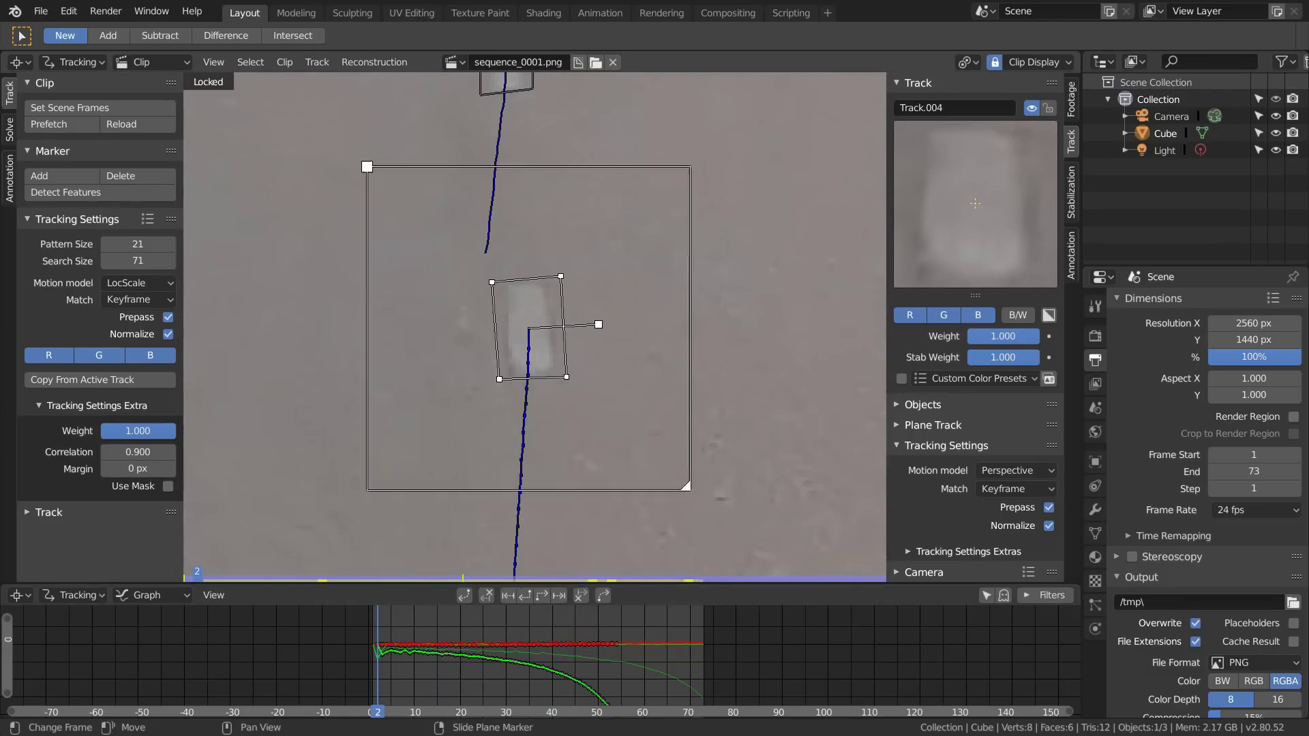
scroll(569, 336, "up", 4)
key("space")
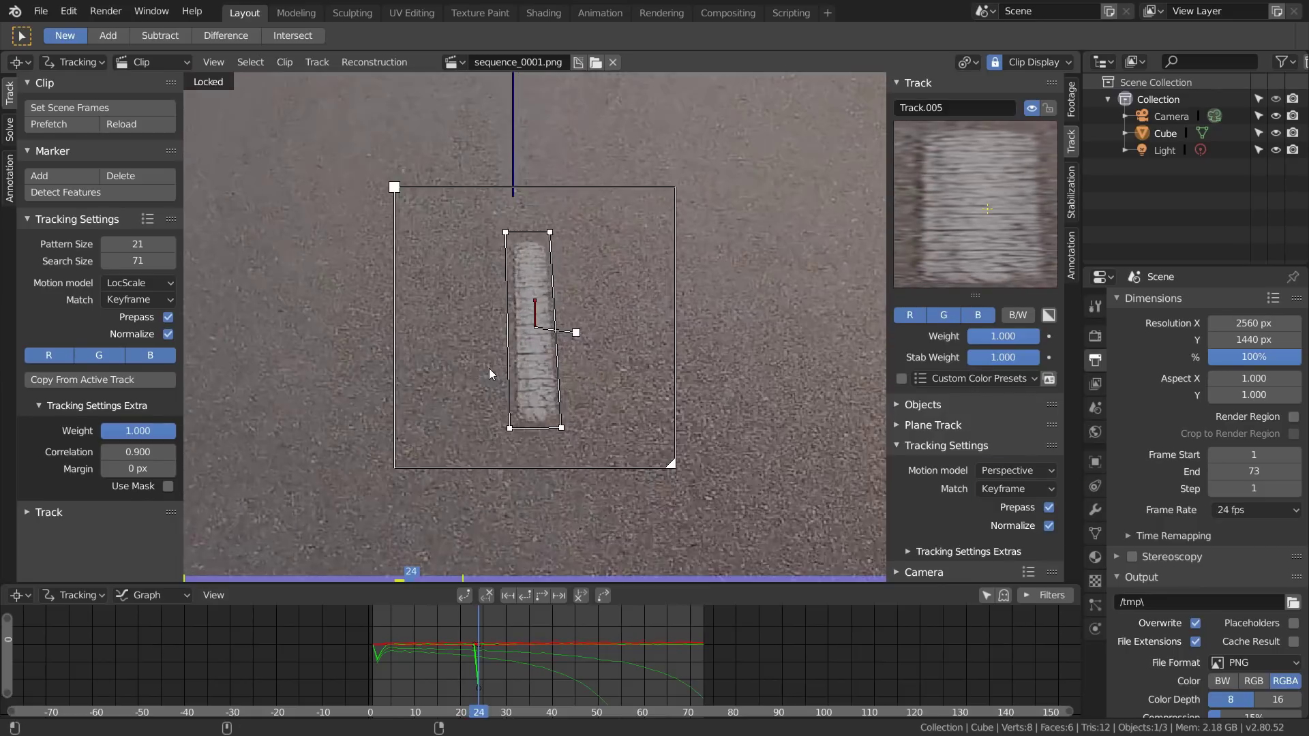
Track the third dash's marker forward from frame 24 and backward to frame 1, locking the finished track
key("ctrl+t")
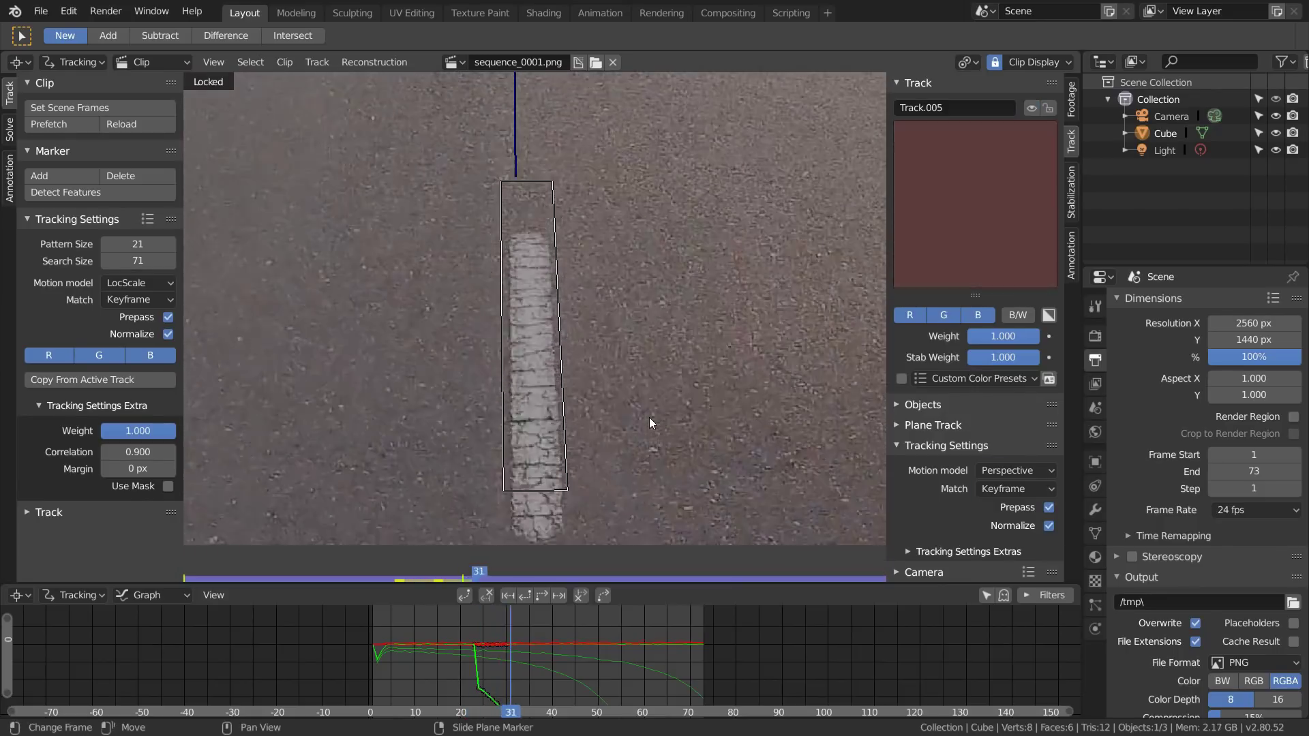
key("shift+Left")
key("ctrl+shift+t")
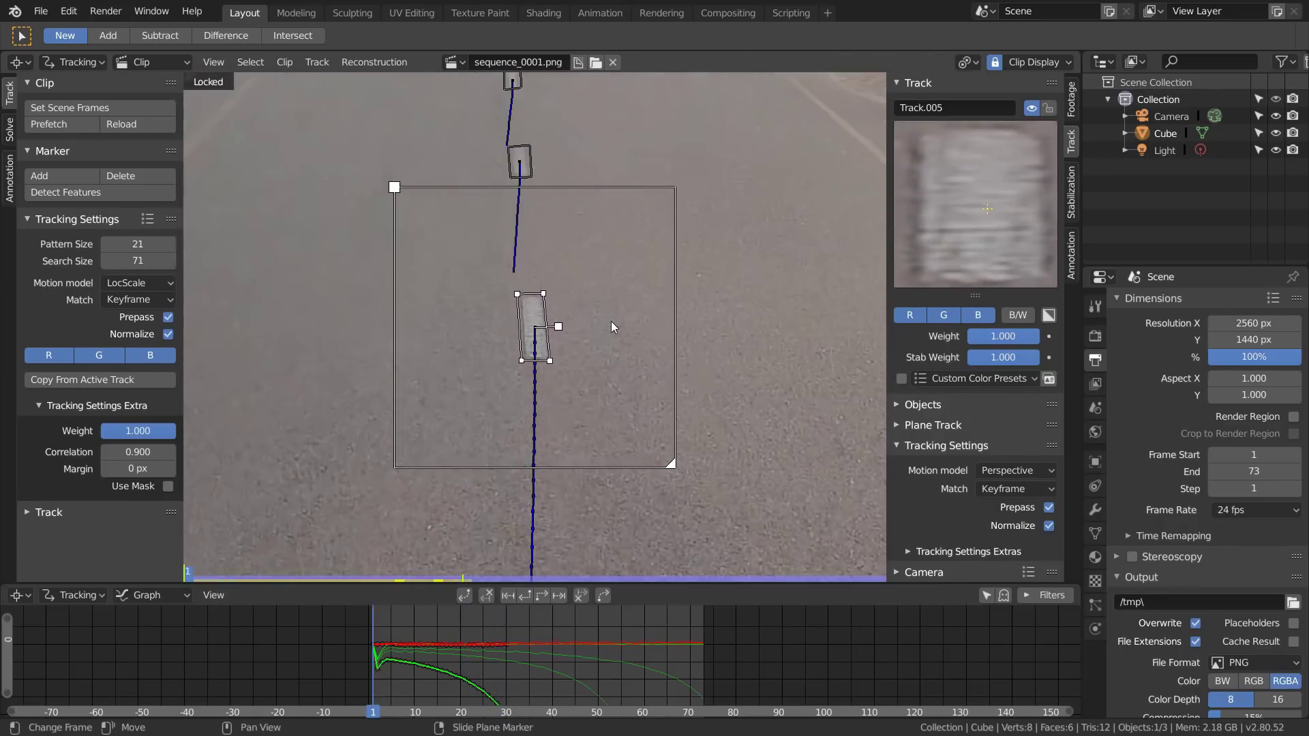
scroll(609, 317, "down", 6)
key("space")
key("l")
left_click(486, 616)
At frame 73, add a marker on the small dark spot in the desert sand and scale it down to fit
key("shift+Right")
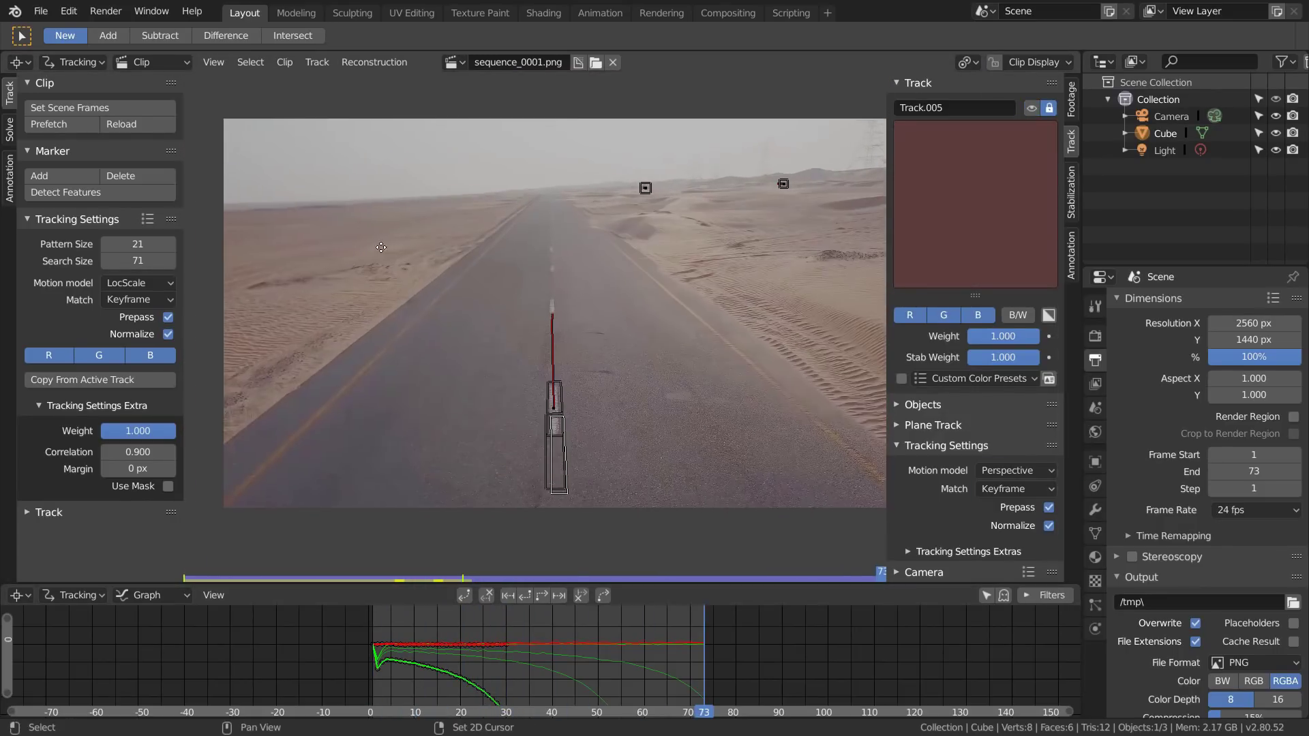
scroll(565, 273, "up", 7)
middle_click_drag(595, 290, 596, 256)
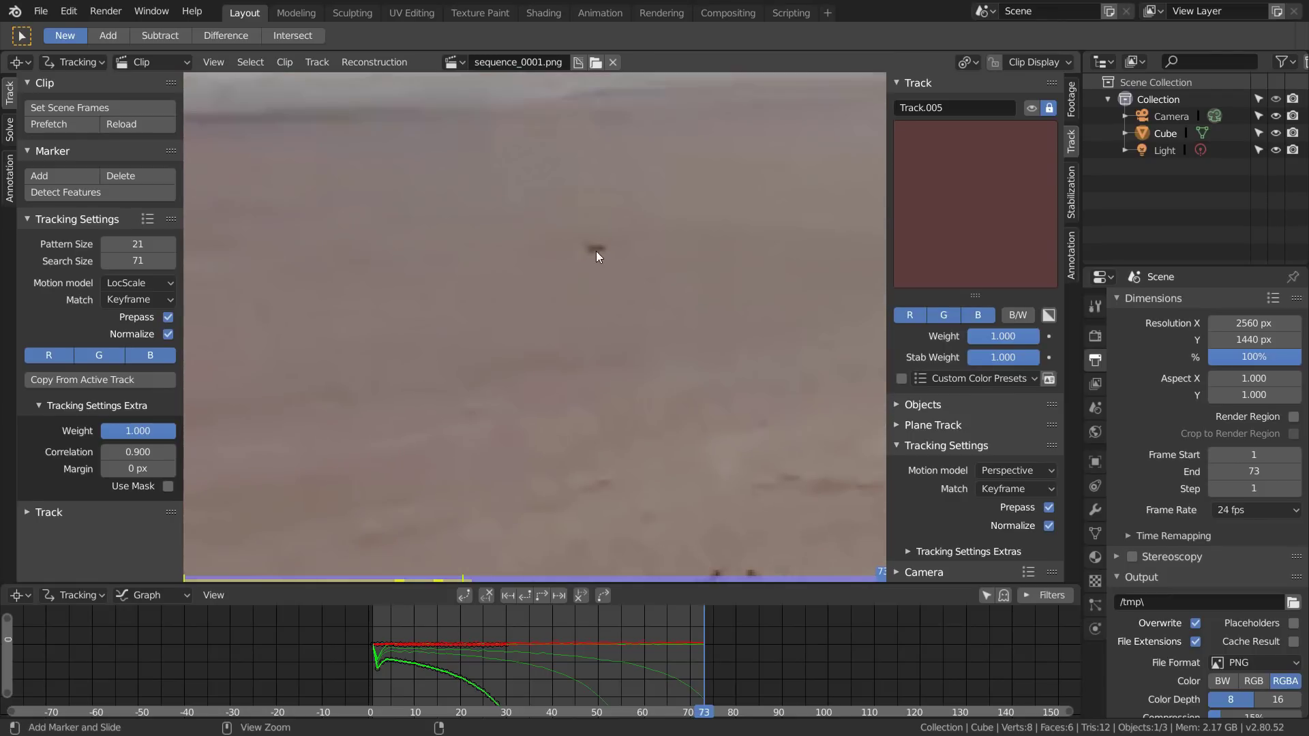
left_click(596, 248, "ctrl")
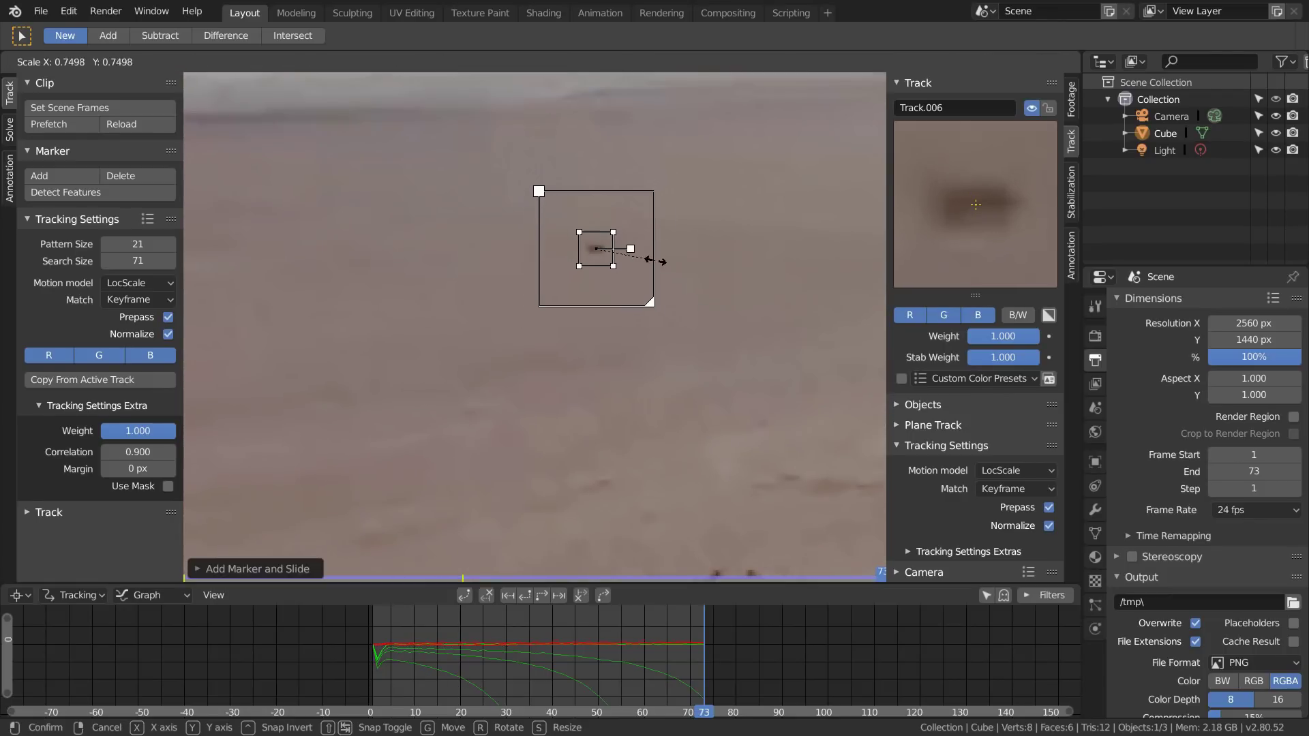
key("l")
Track the dark spot backward, rescaling its marker at frame 20 before continuing toward the clip's start
key("ctrl+shift+t")
scroll(668, 272, "down", 1)
scroll(668, 273, "up", 3)
key("s")
left_click(629, 334)
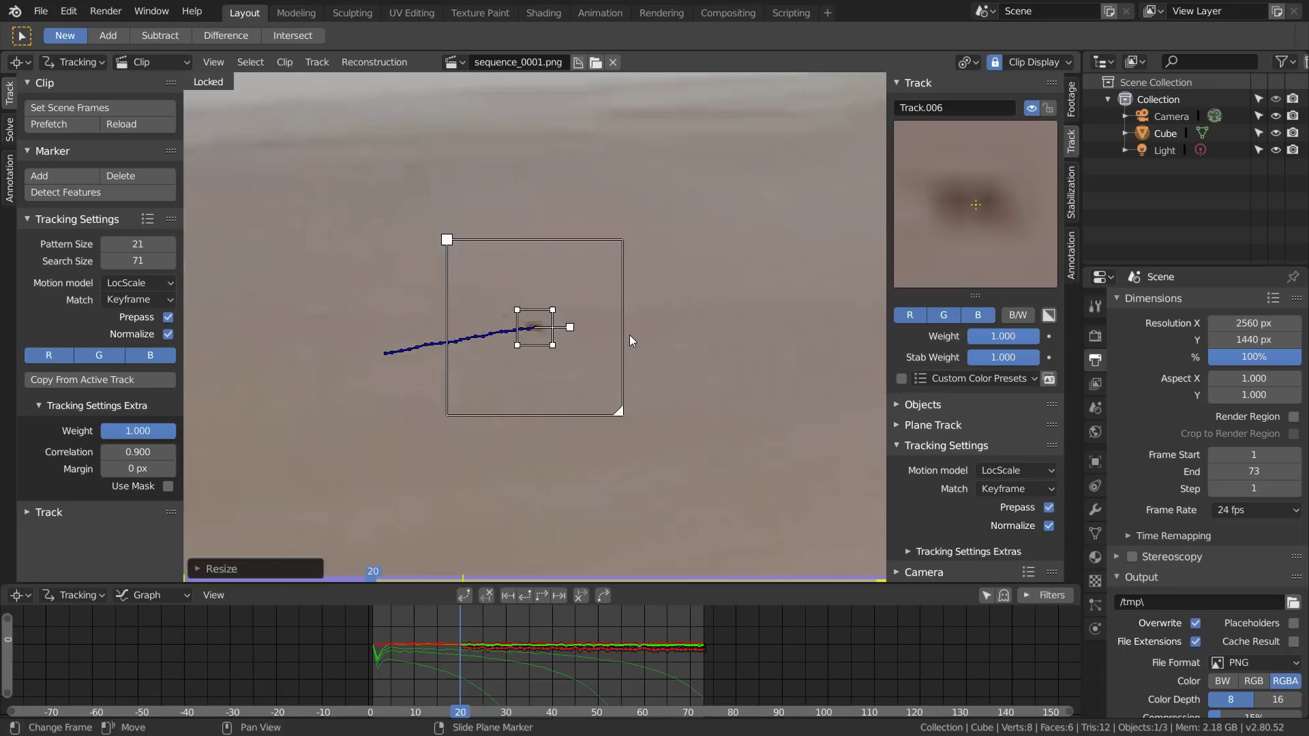
key("ctrl+shift+t")
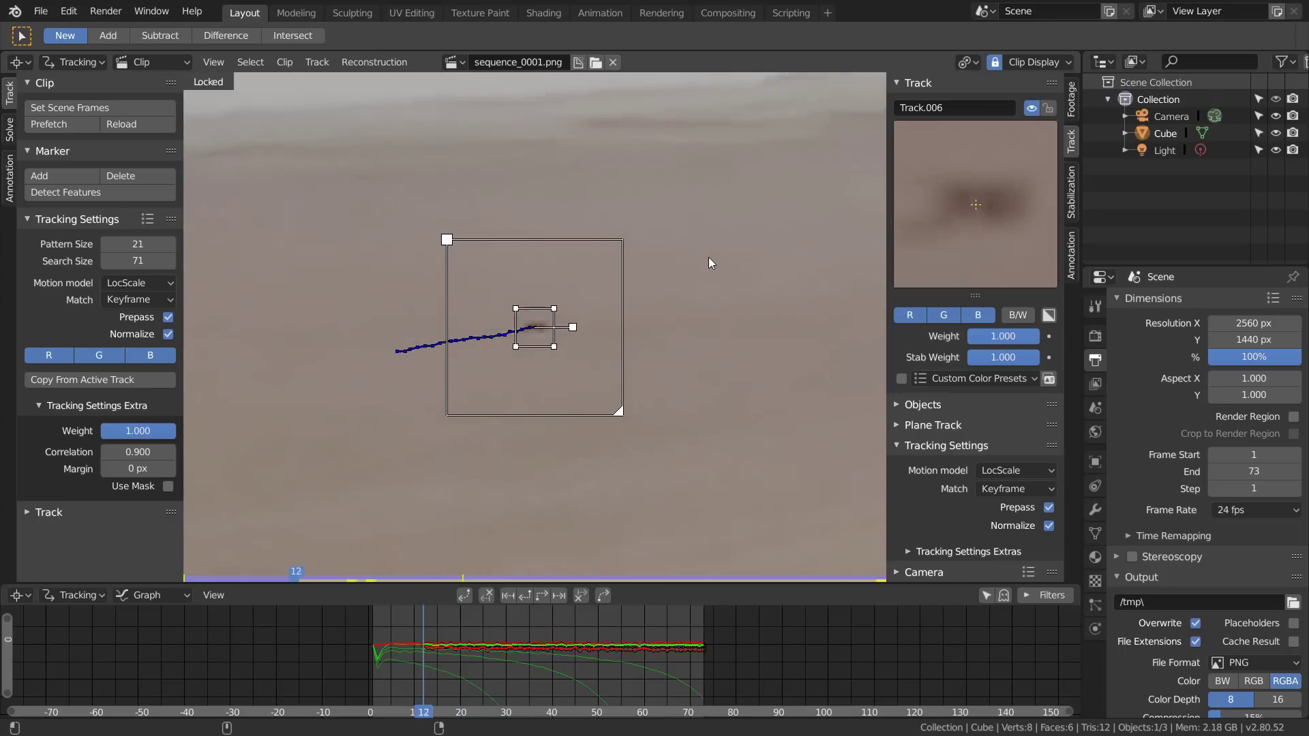
Near the clip's end, add a marker on the dark twig in the sand beside the road's left edge and resize it
key("shift+Right")
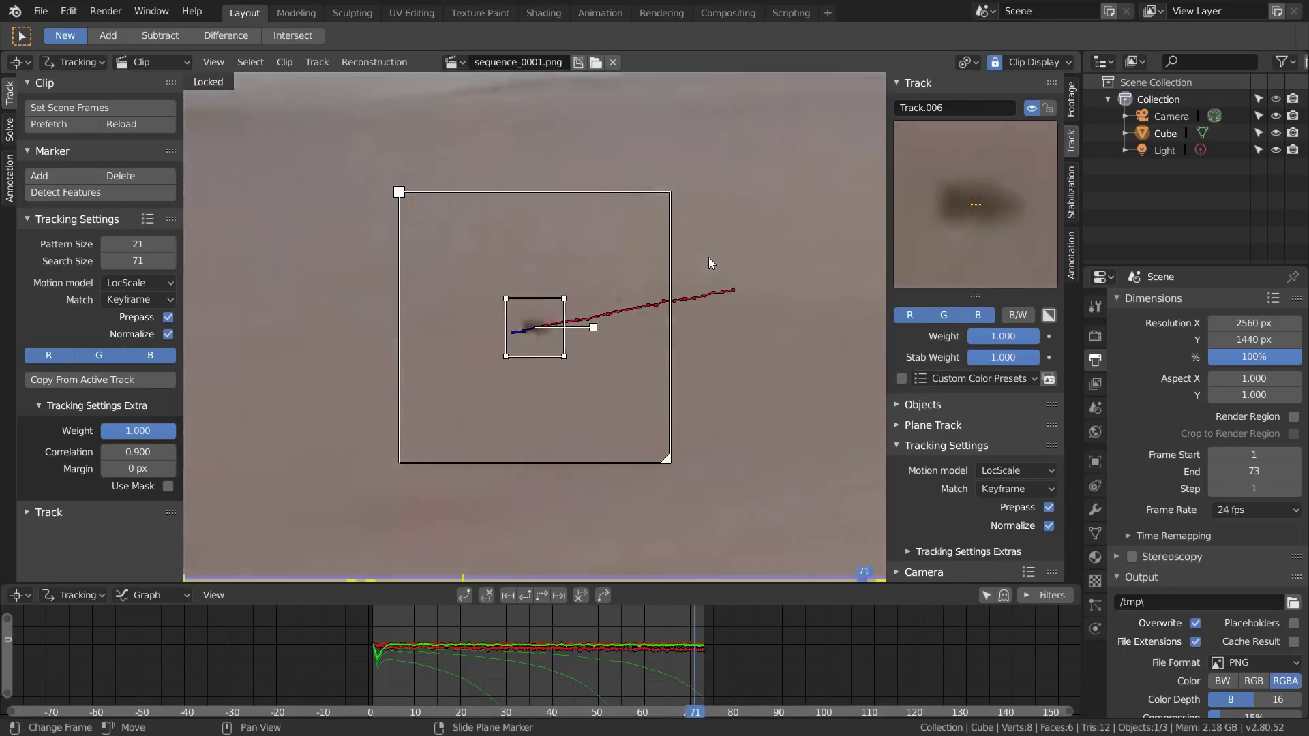
key("a")
scroll(710, 256, "down", 12)
key("shift+Right")
scroll(525, 403, "up", 9)
left_click(525, 403, "ctrl")
left_click_drag(590, 384, 618, 405)
scroll(618, 405, "up", 4)
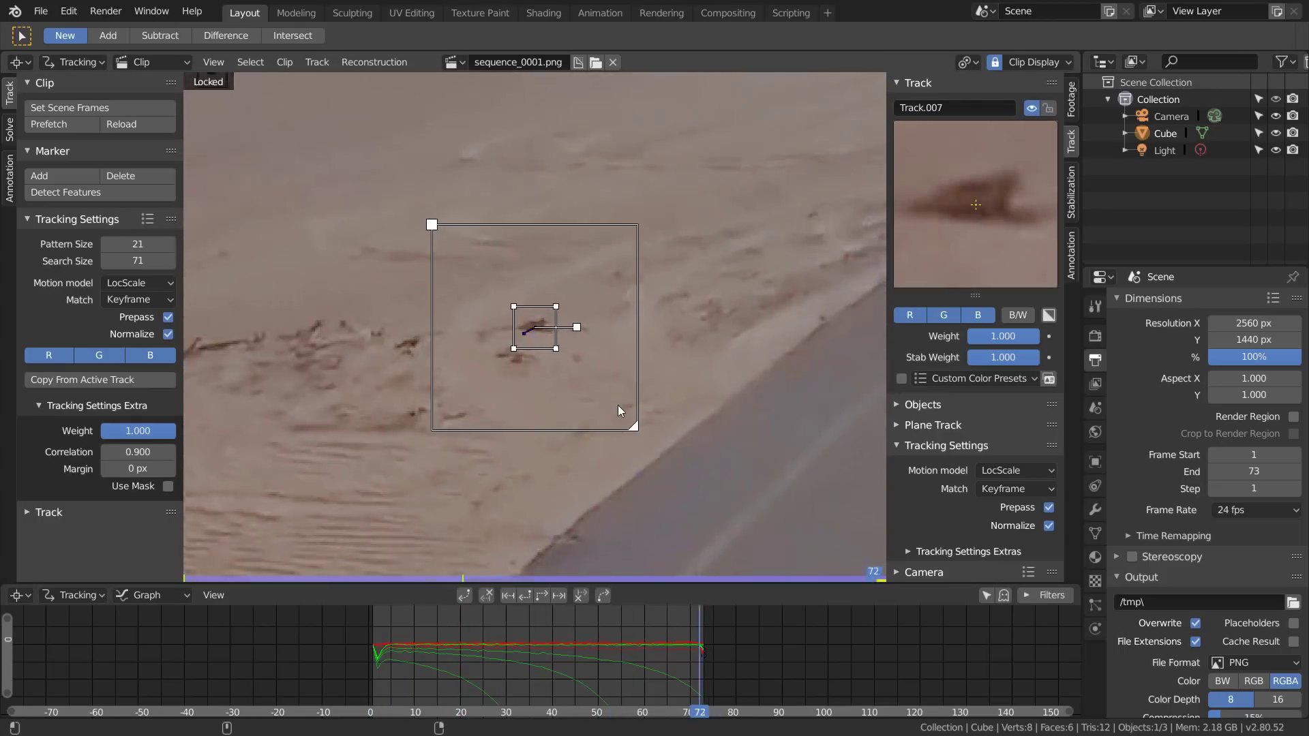
Track the roadside twig marker backward, rescaling it partway before continuing
key("ctrl+shift+t")
scroll(709, 367, "up", 4)
key("s")
left_click(709, 366)
key("ctrl+shift+t")
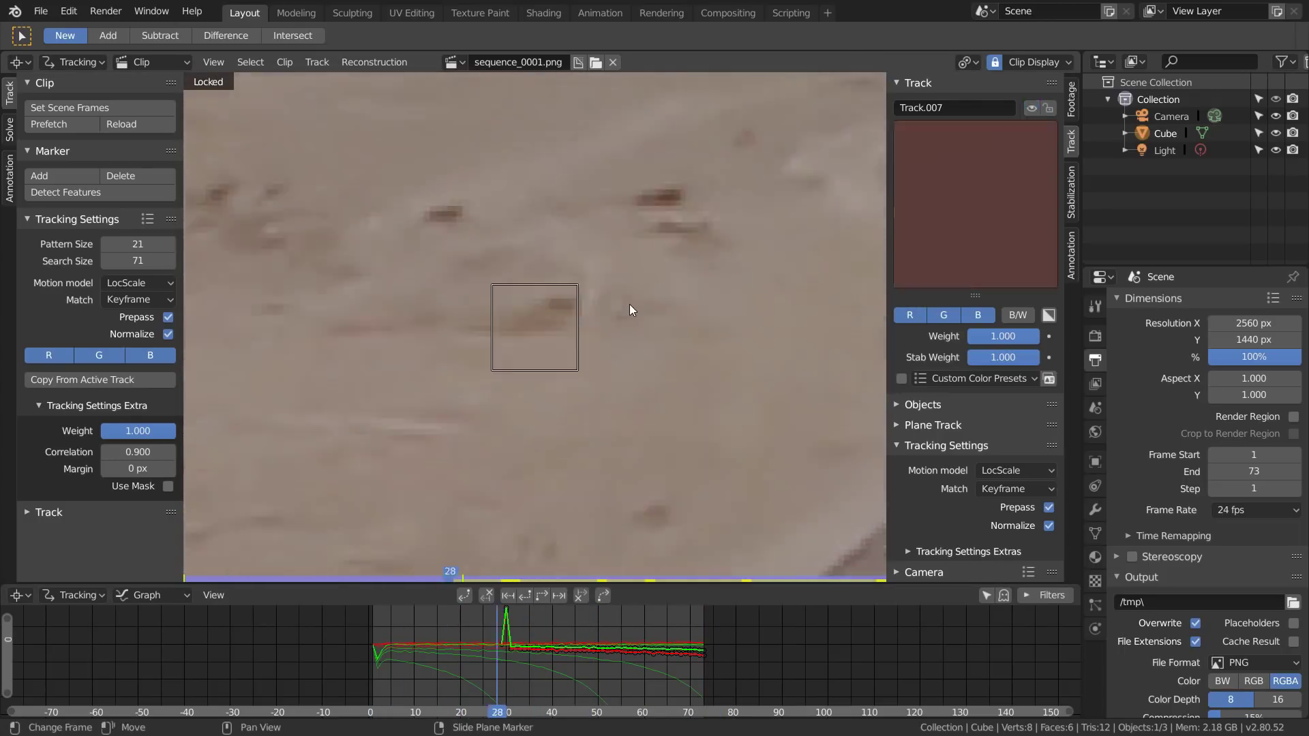
Adjust the twig marker's search area, lock its track and go to frame 20 to check it
scroll(698, 396, "down", 5)
left_click_drag(662, 456, 619, 423)
key("ctrl+l")
right_click(461, 643)
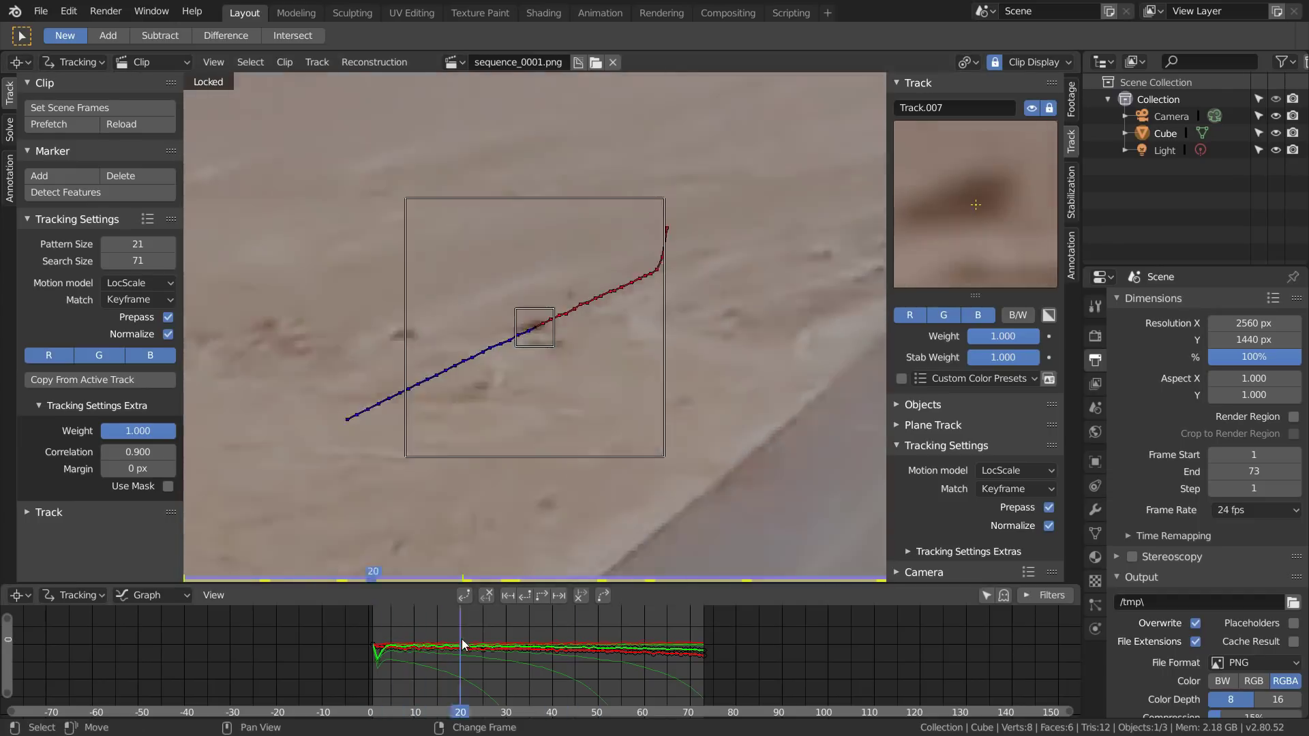
Return to the last frame, add a marker on the dark spot left of the tracked twig and scale it to fit
key("shift+Right")
left_click(428, 346, "ctrl")
scroll(648, 371, "up", 3)
key("s")
left_click(649, 371)
Track the new roadside spot marker backward toward the start of the clip
key("ctrl+shift+t")
scroll(682, 371, "up", 1)
scroll(727, 283, "down", 2)
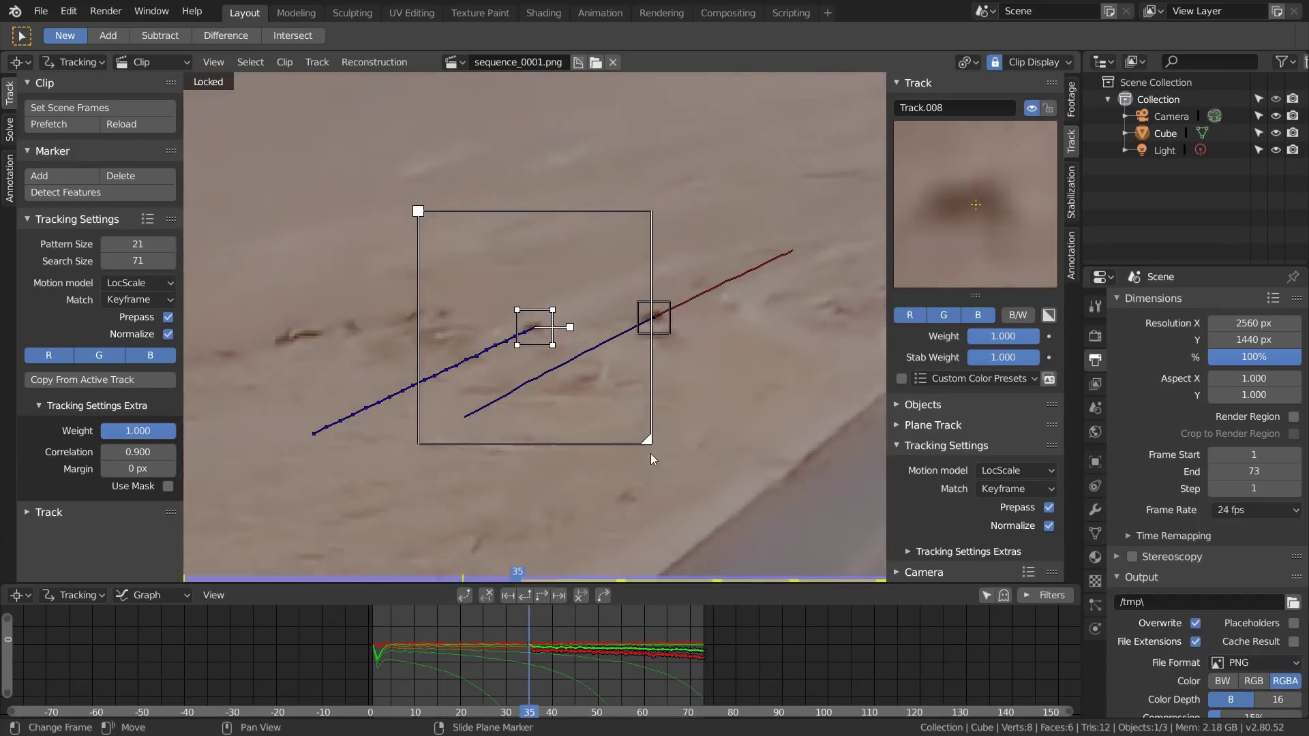
scroll(650, 453, "up", 2)
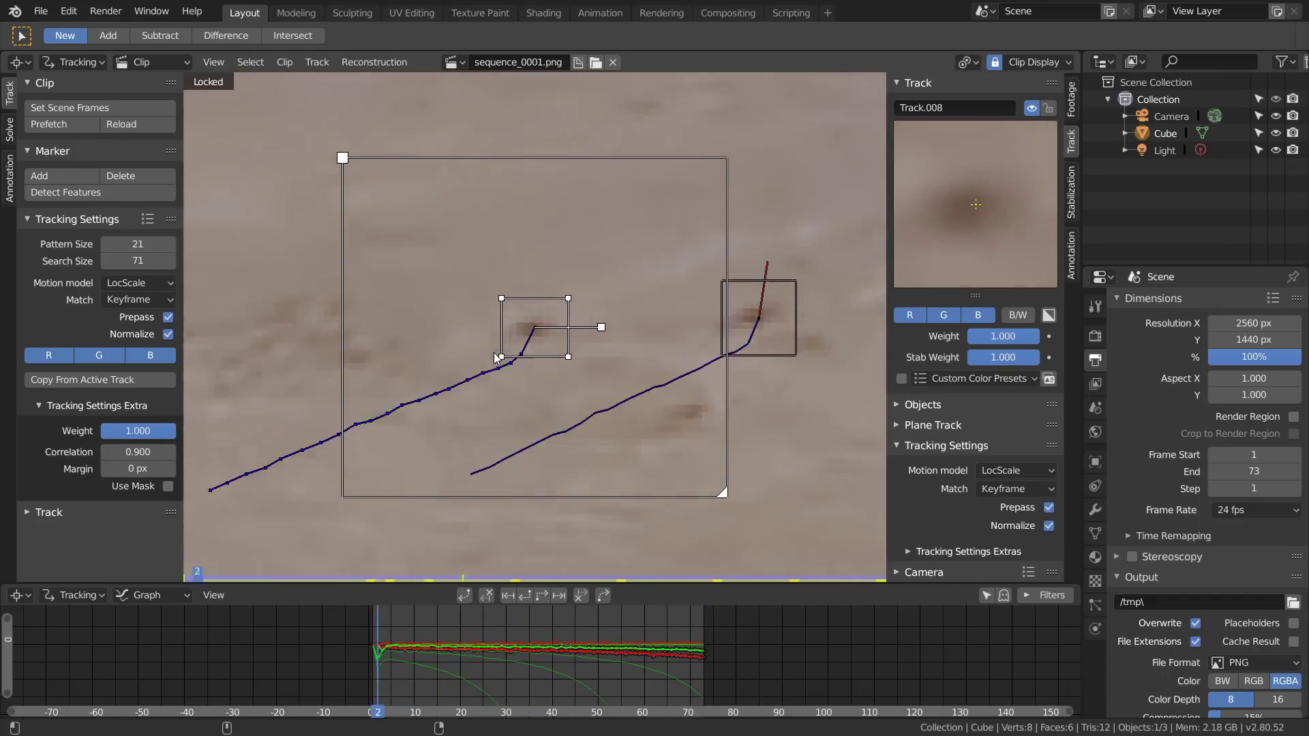
Lock the finished roadside spot track and play back the clip to check it
key("ctrl+l")
scroll(676, 482, "down", 12)
key("space")
middle_click_drag(670, 427, 651, 418)
scroll(650, 419, "up", 3)
right_click(511, 630)
Go to the last frame, add a marker on the dark spot beside the desert scrub patch and scale it to fit
key("shift+Right")
scroll(615, 303, "up", 8)
left_click(615, 302, "ctrl")
key("s")
left_click(760, 275)
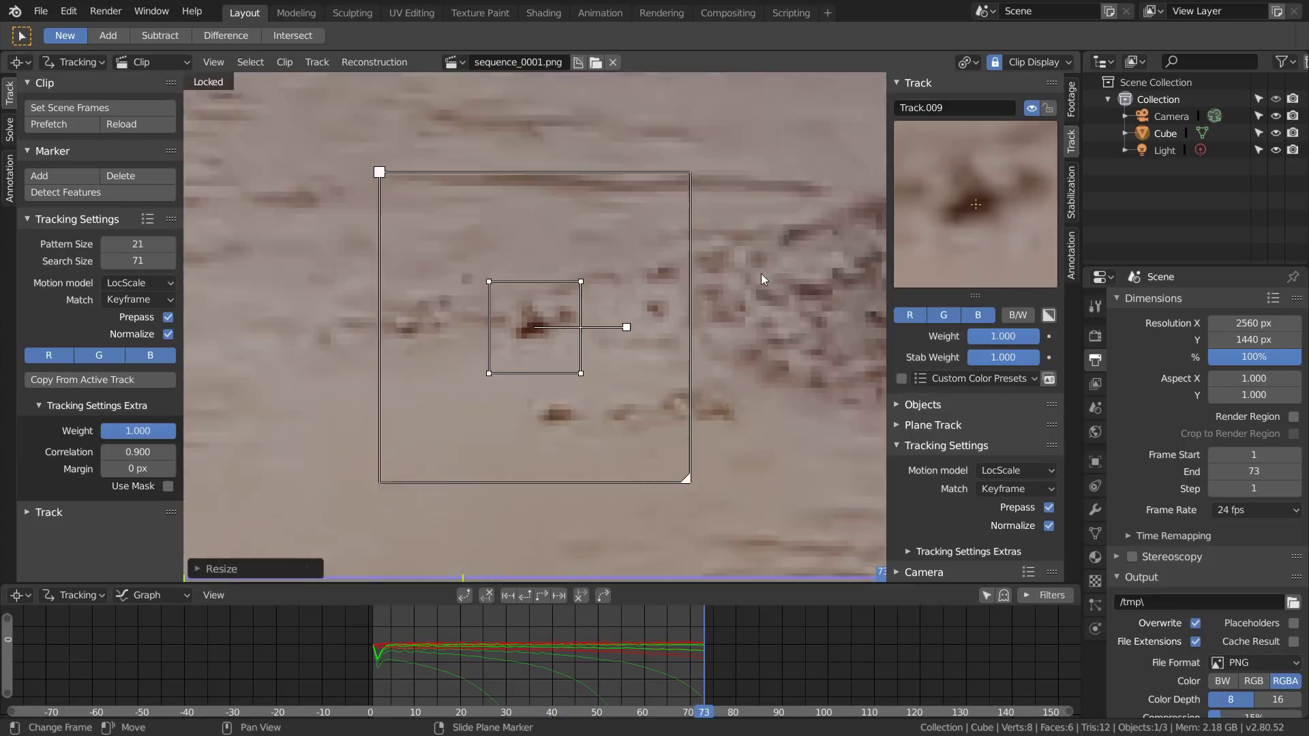
Track the new desert spot marker backward, recentring it on the spot at frame 57 before continuing
key("ctrl+shift+t")
scroll(849, 259, "up", 5)
key("g")
left_click(574, 334)
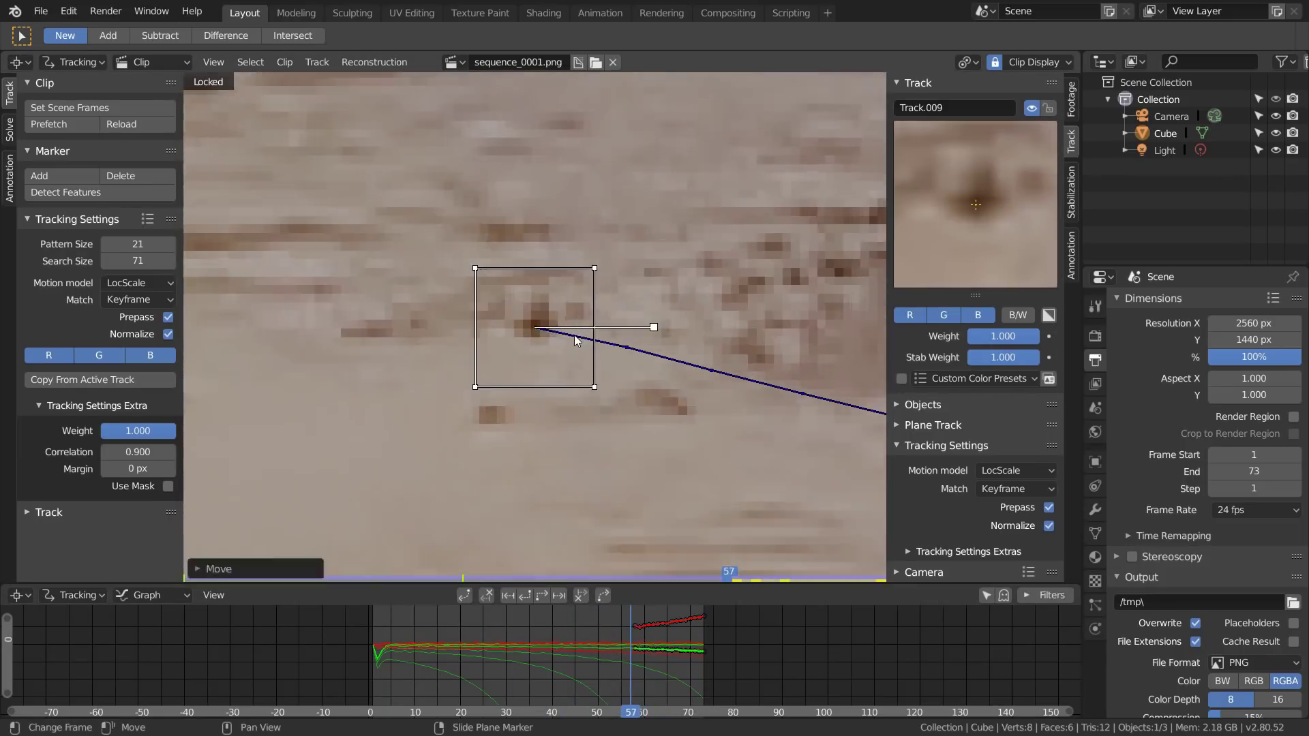
key("ctrl+shift+t")
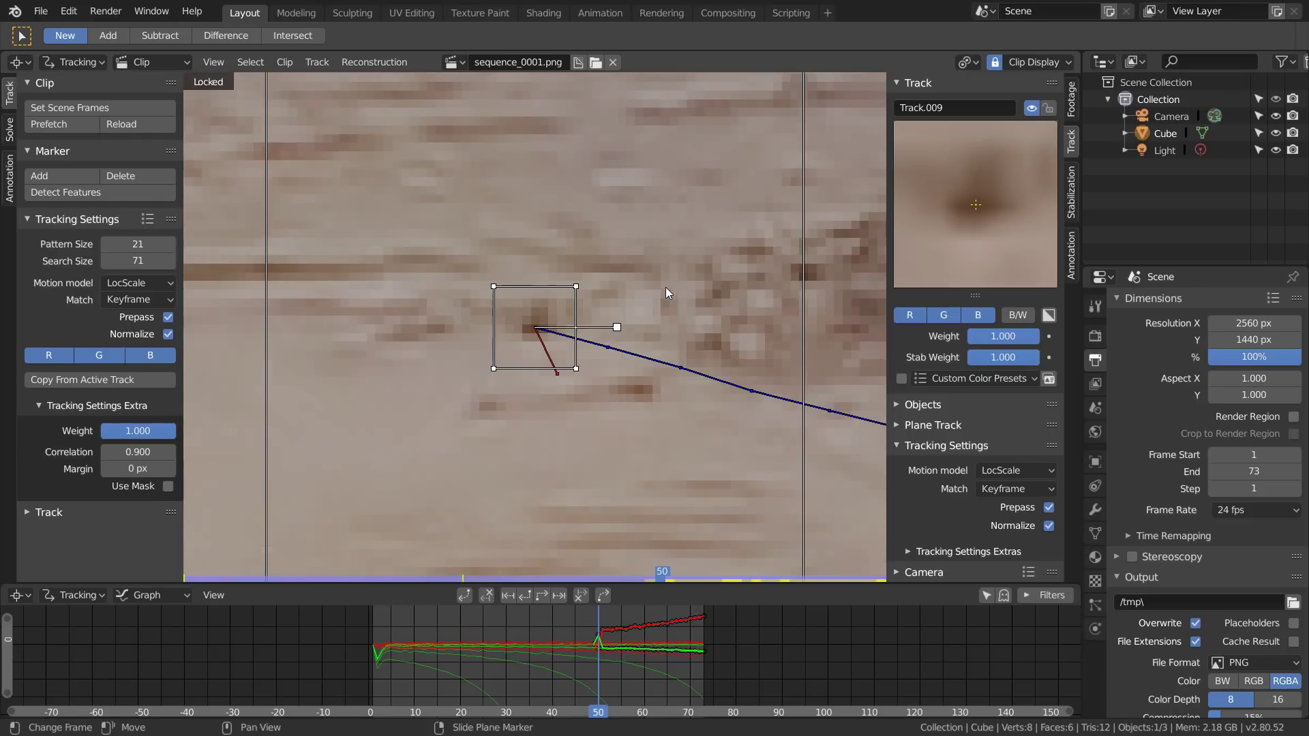
Clear the desert spot marker's faulty path before frame 51 and lock its track
key("Home")
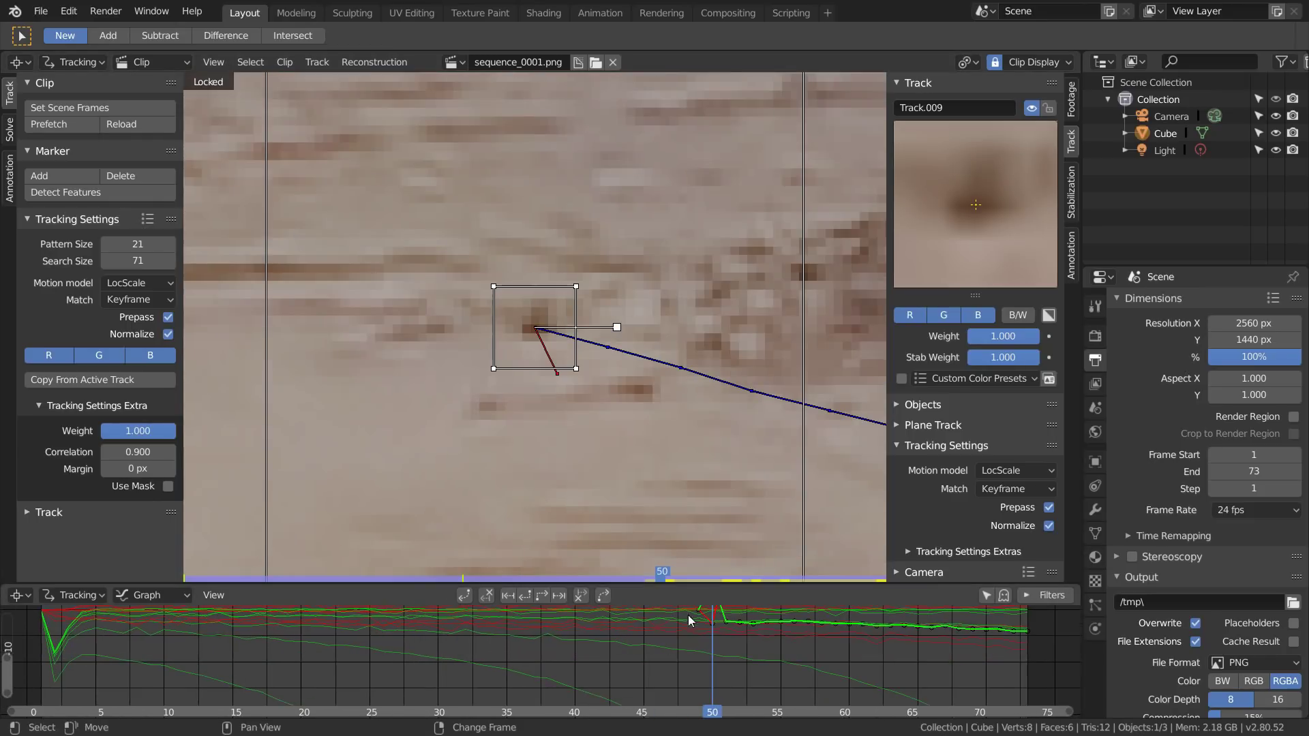
middle_click_drag(688, 615, 616, 674)
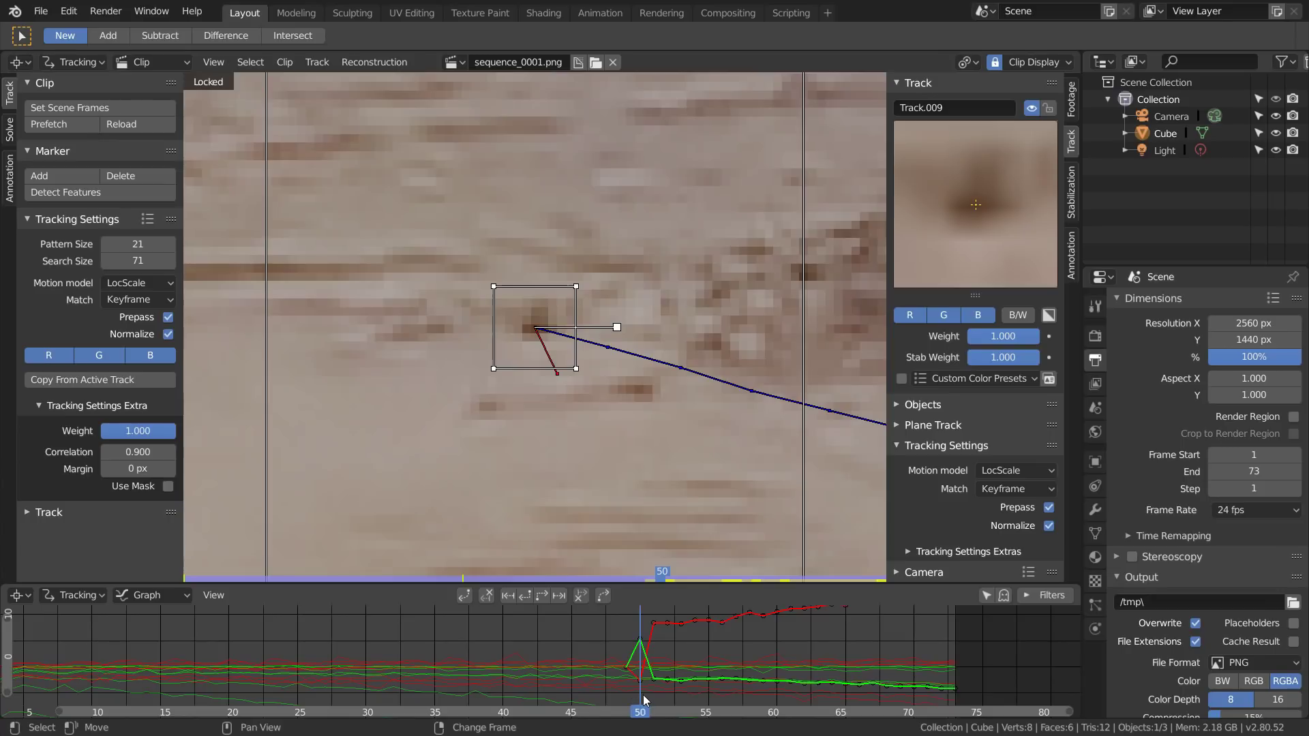
right_click_drag(644, 694, 649, 697)
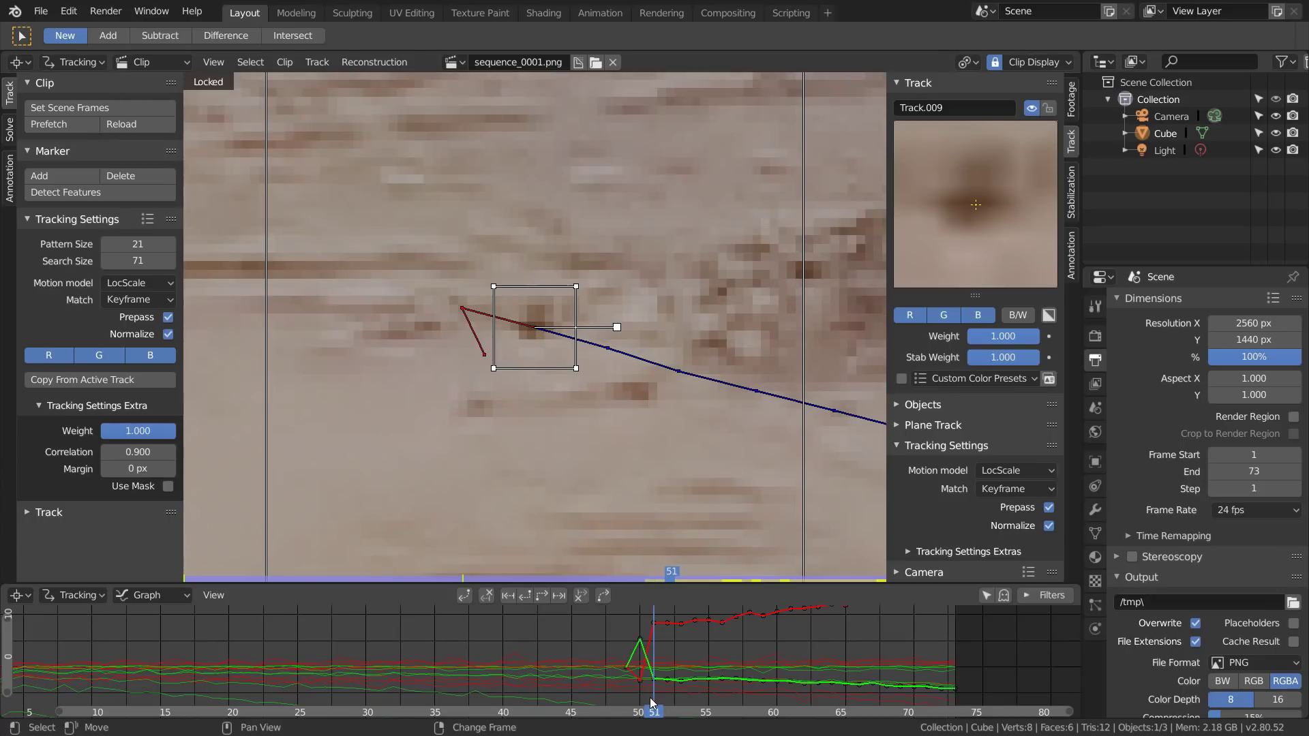
left_click(487, 596)
scroll(595, 625, "down", 2)
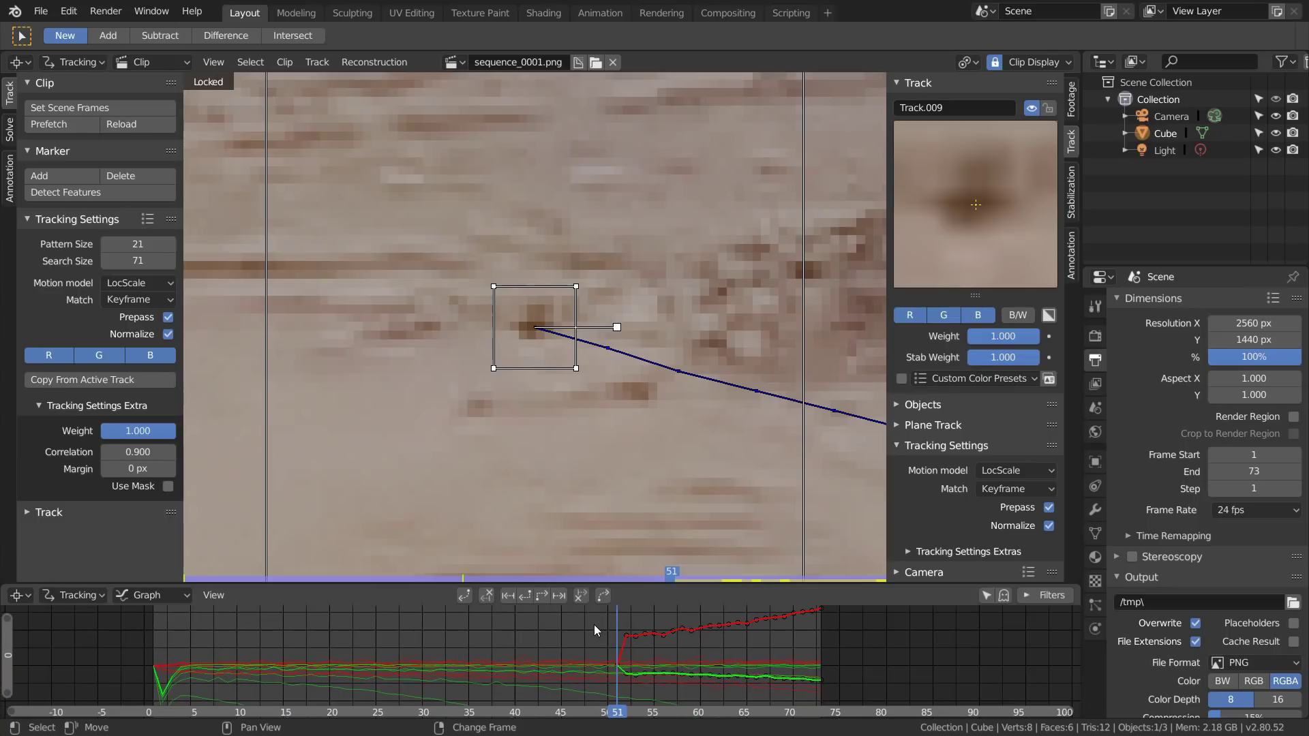
scroll(699, 241, "down", 5)
left_click(1048, 107)
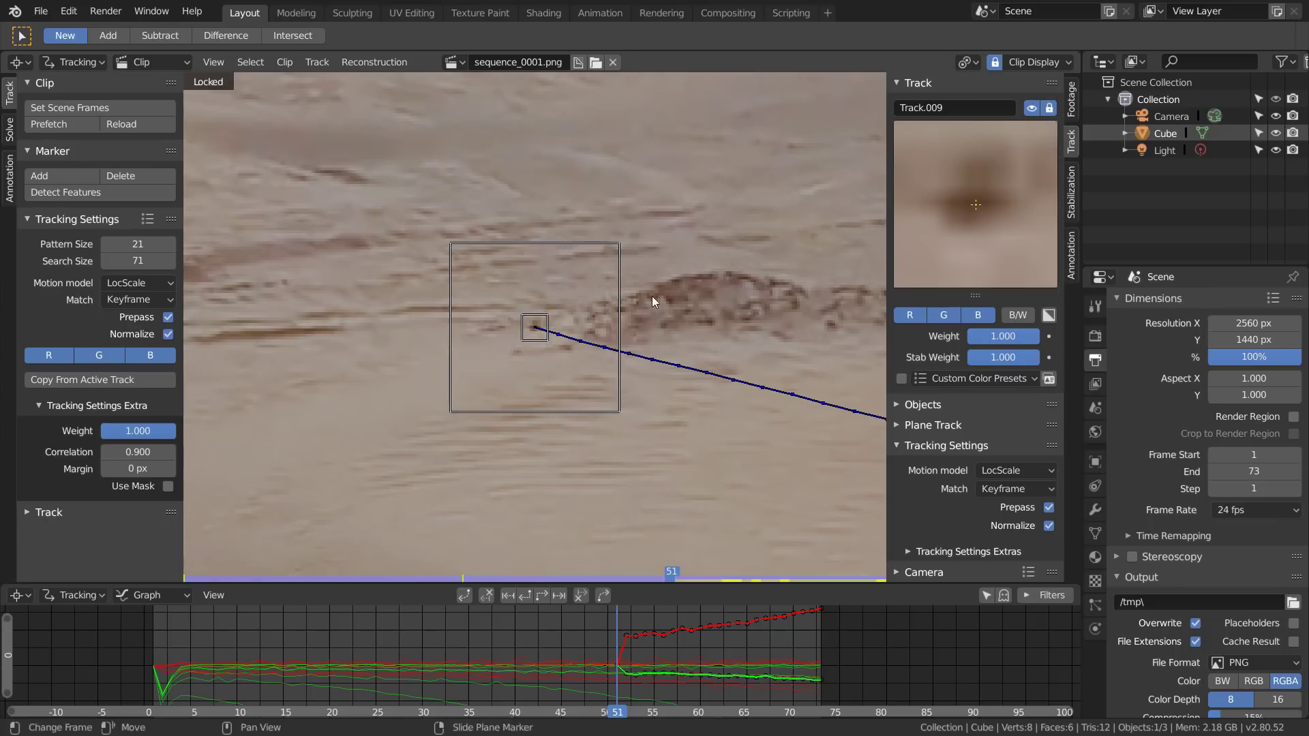
Save the project on the Desktop under the name motiontrack
scroll(651, 296, "down", 6)
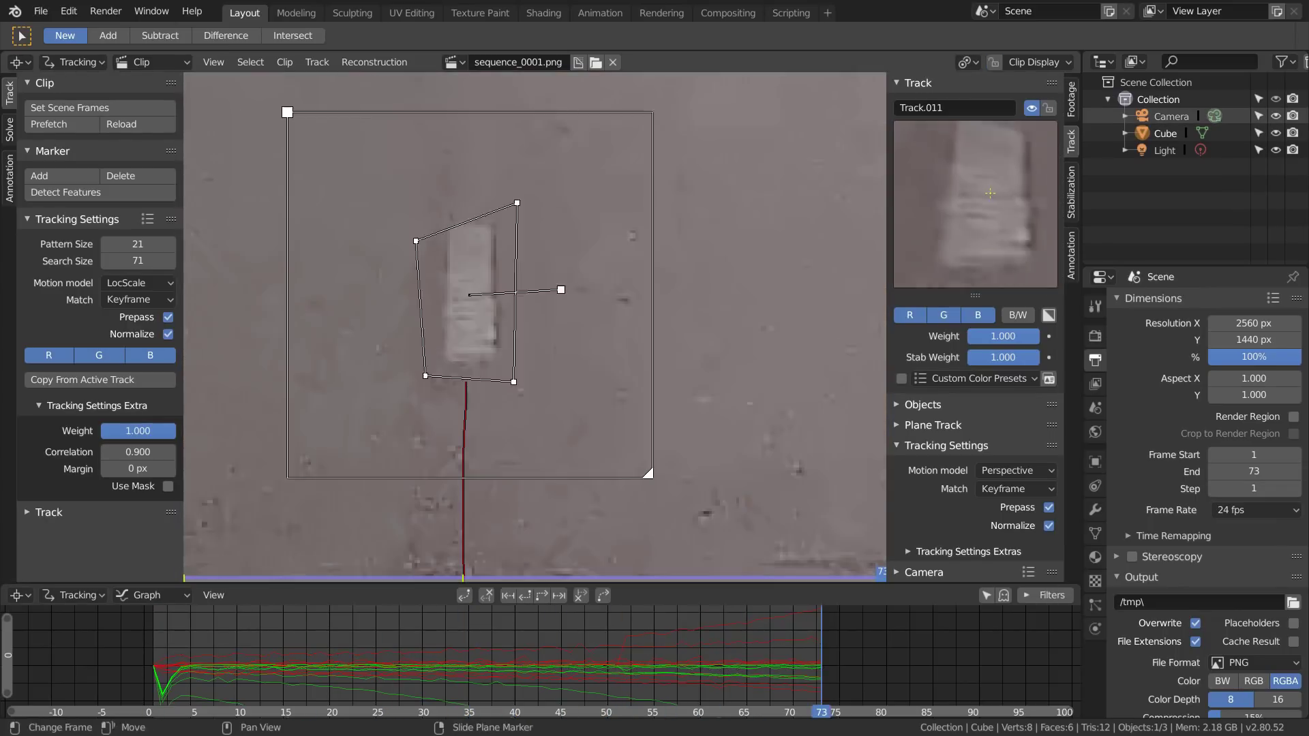
scroll(468, 183, "down", 6)
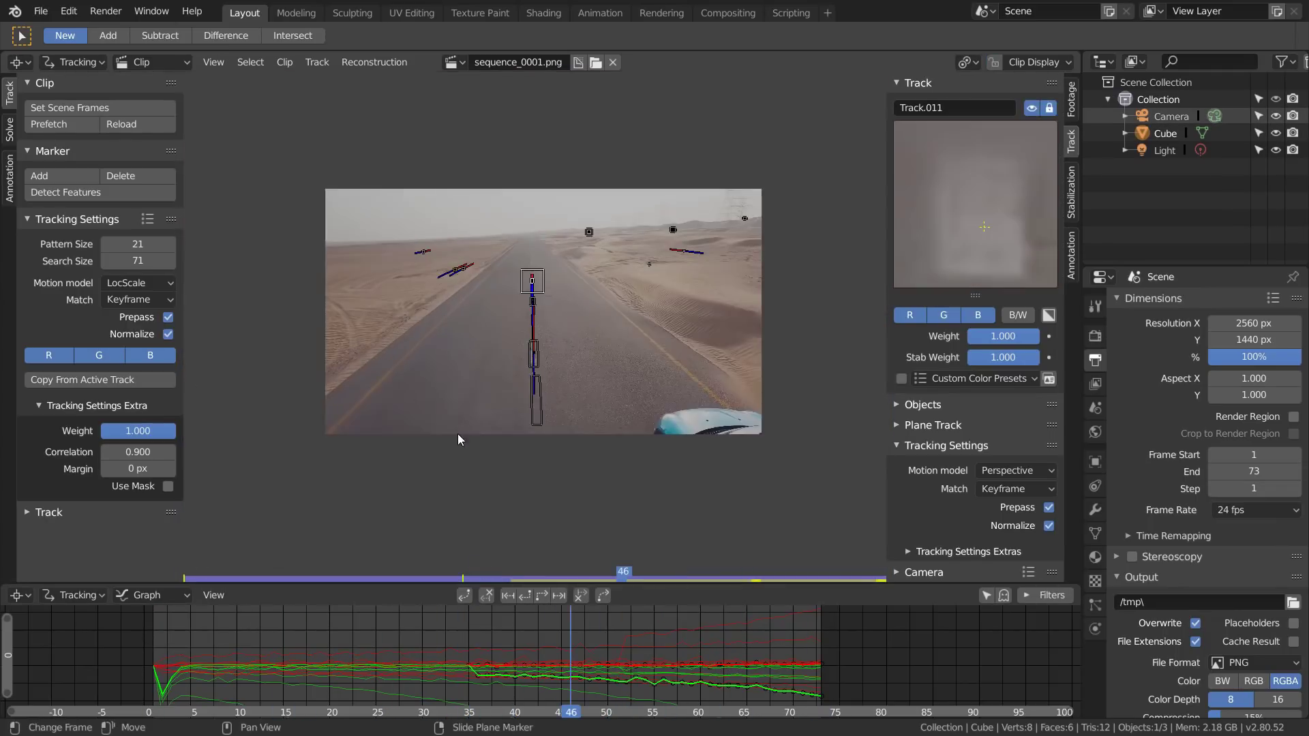
key("ctrl+s")
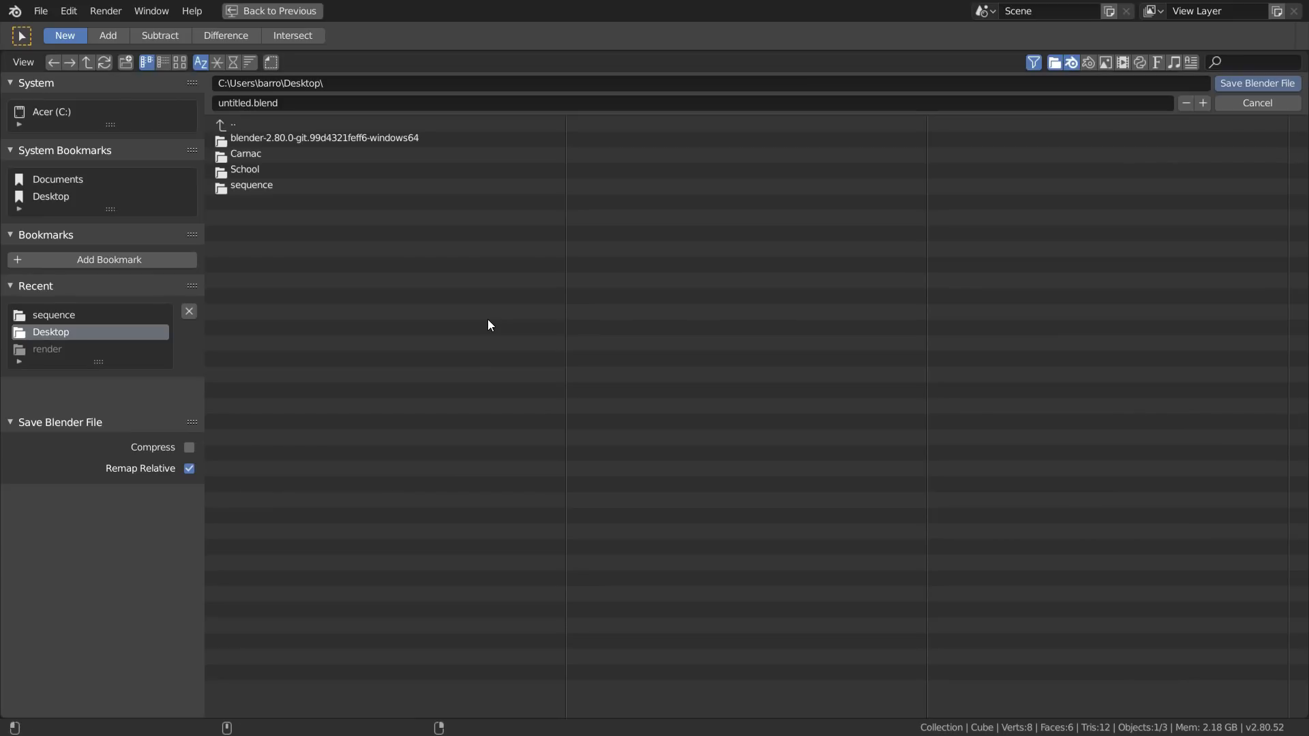
left_click(240, 103)
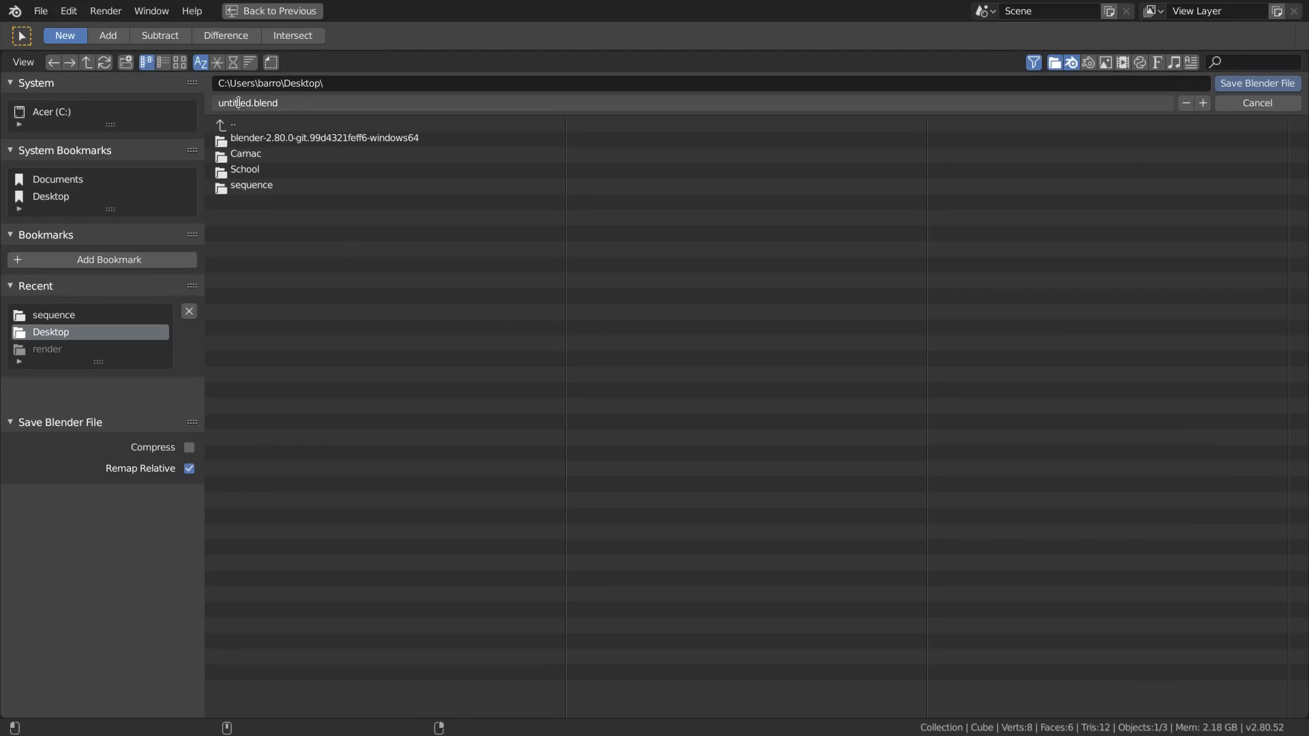
double_click(240, 102)
type("motiontrack")
key("Return")
key("Return")
scroll(499, 409, "up", 1)
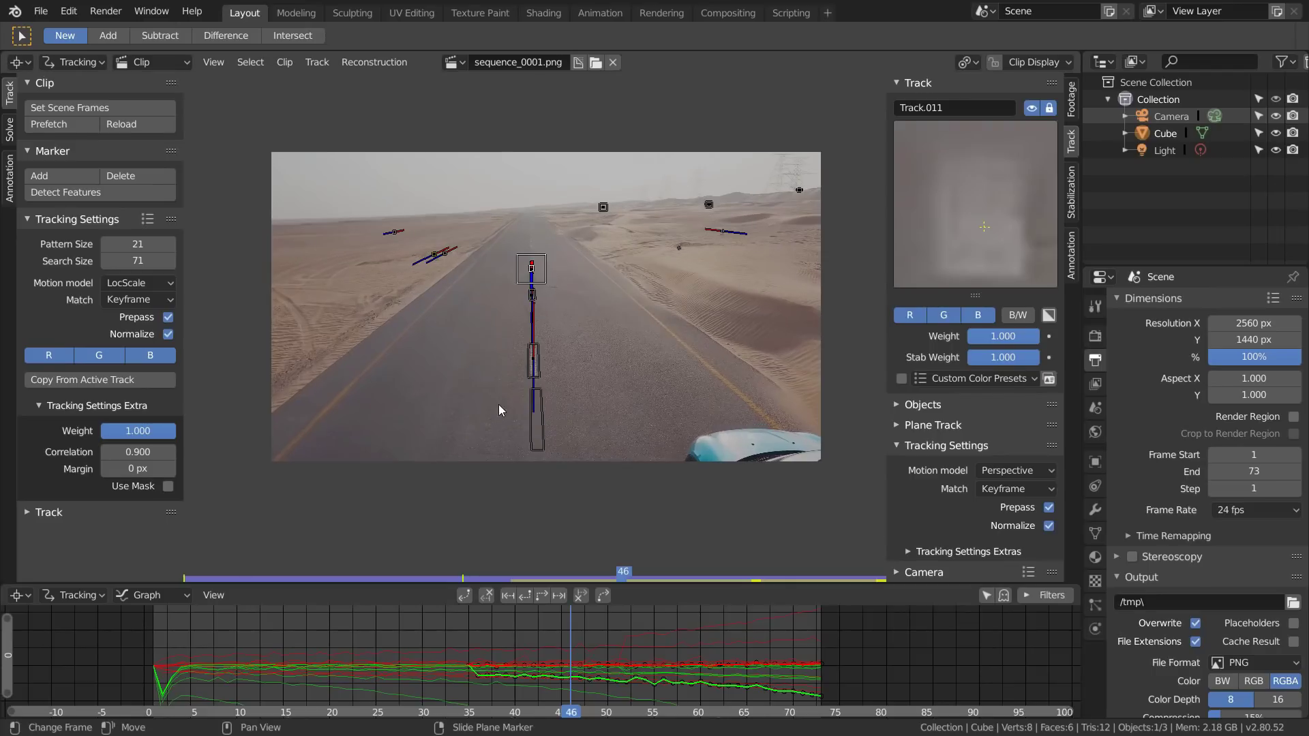
Enable automatic keyframe selection for the solver, solve the camera motion and scrub back to frame 20 to check the error curve
left_click(9, 131)
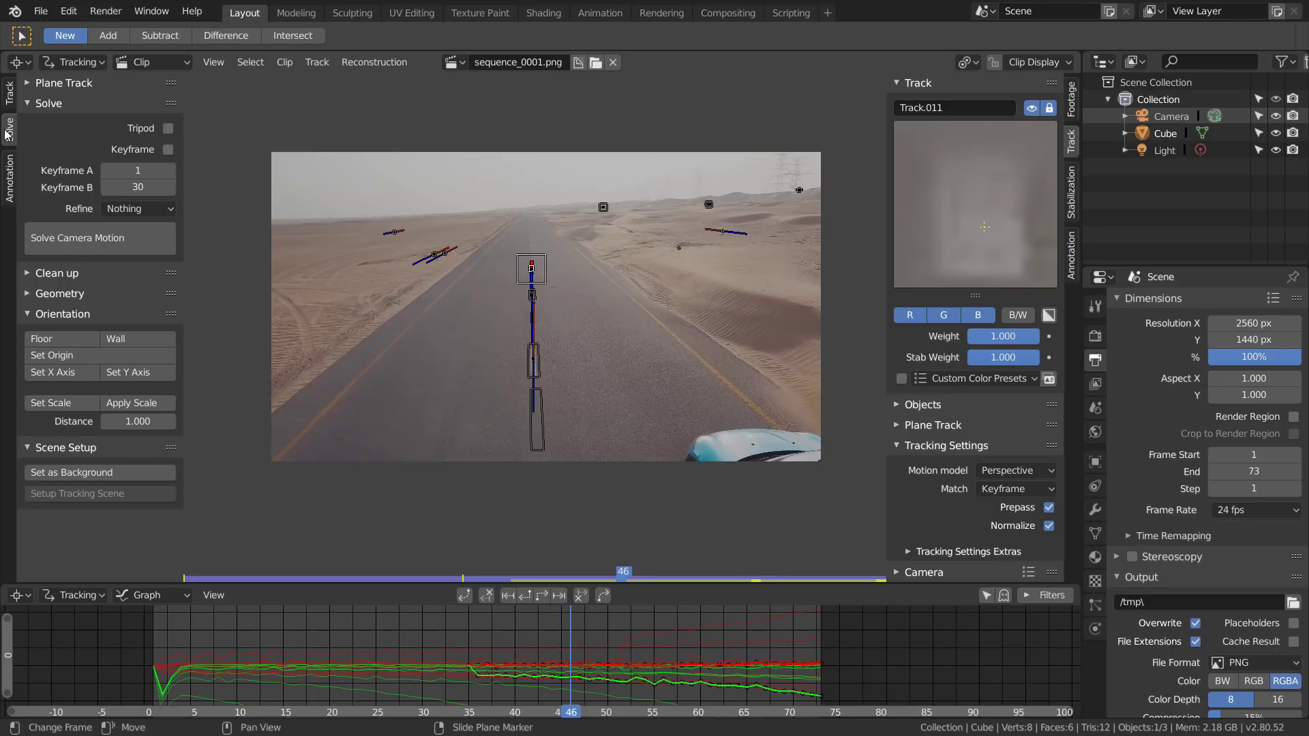
left_click(169, 150)
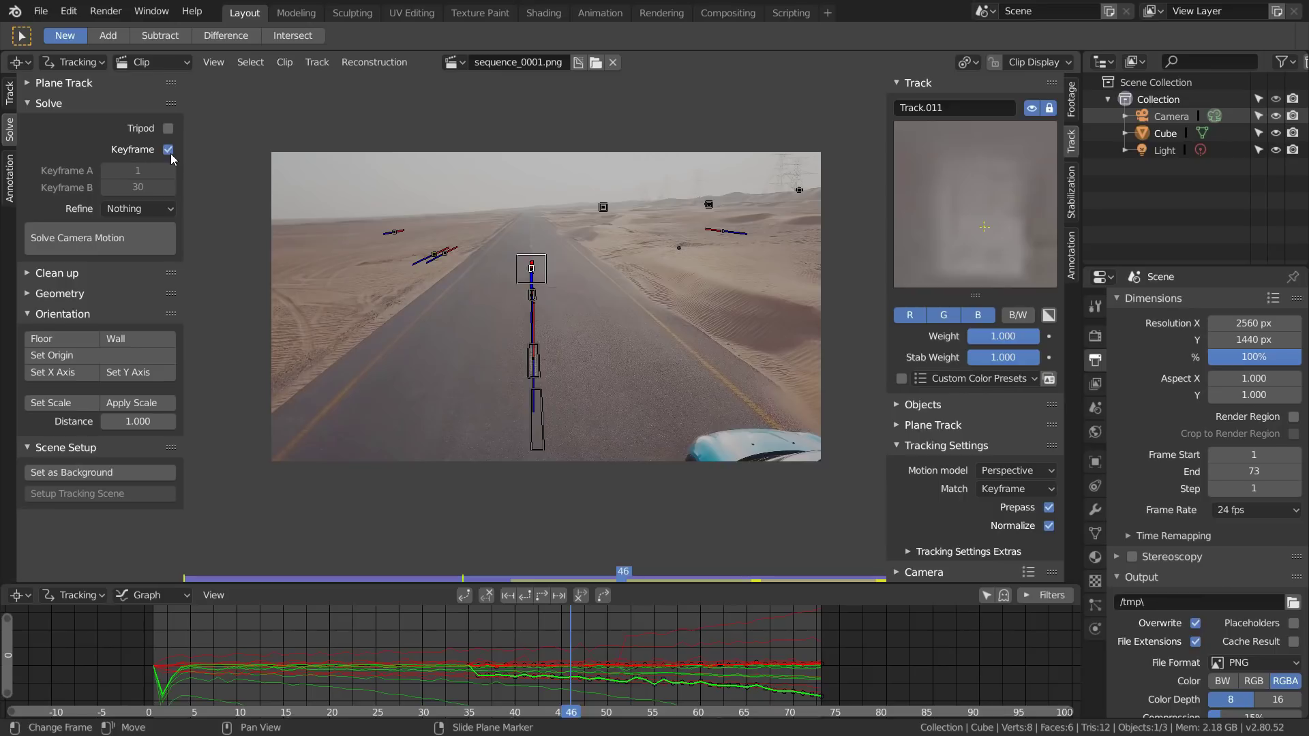
scroll(409, 256, "up", 1)
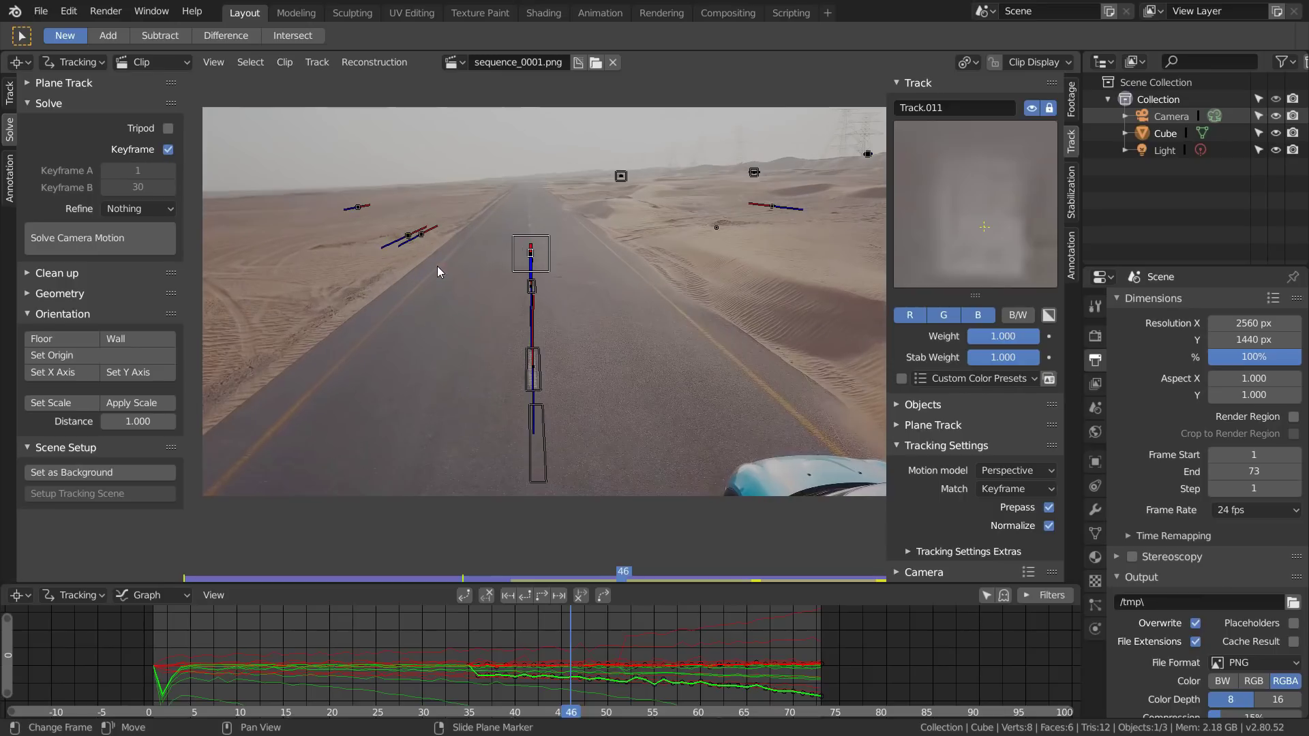
left_click(96, 240)
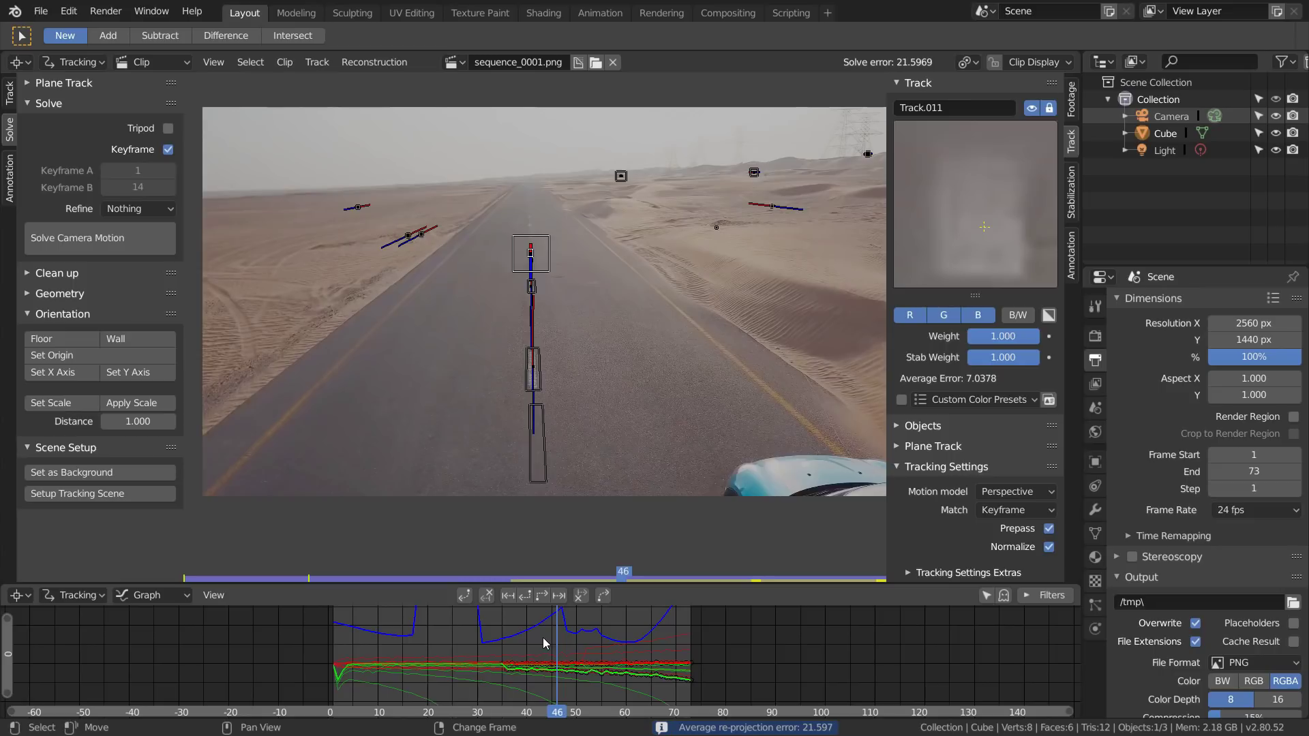
left_click(77, 242)
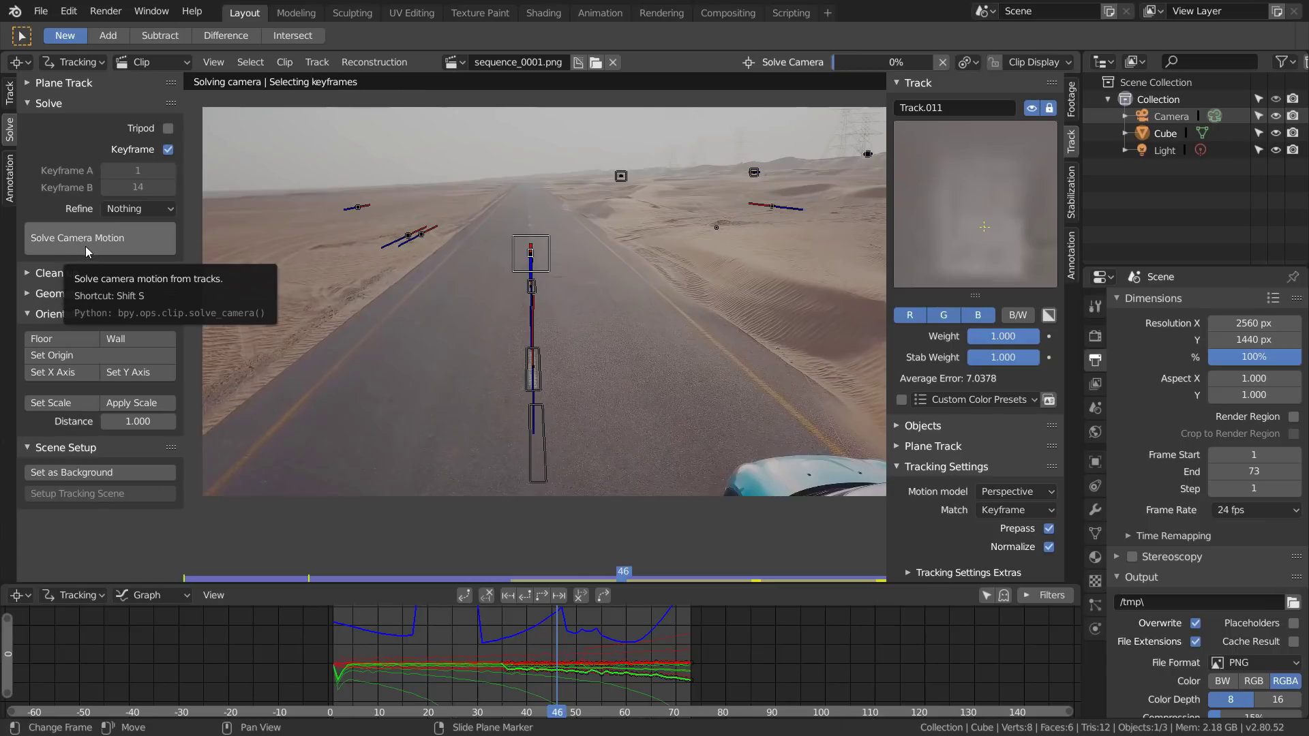
right_click_drag(568, 663, 428, 660)
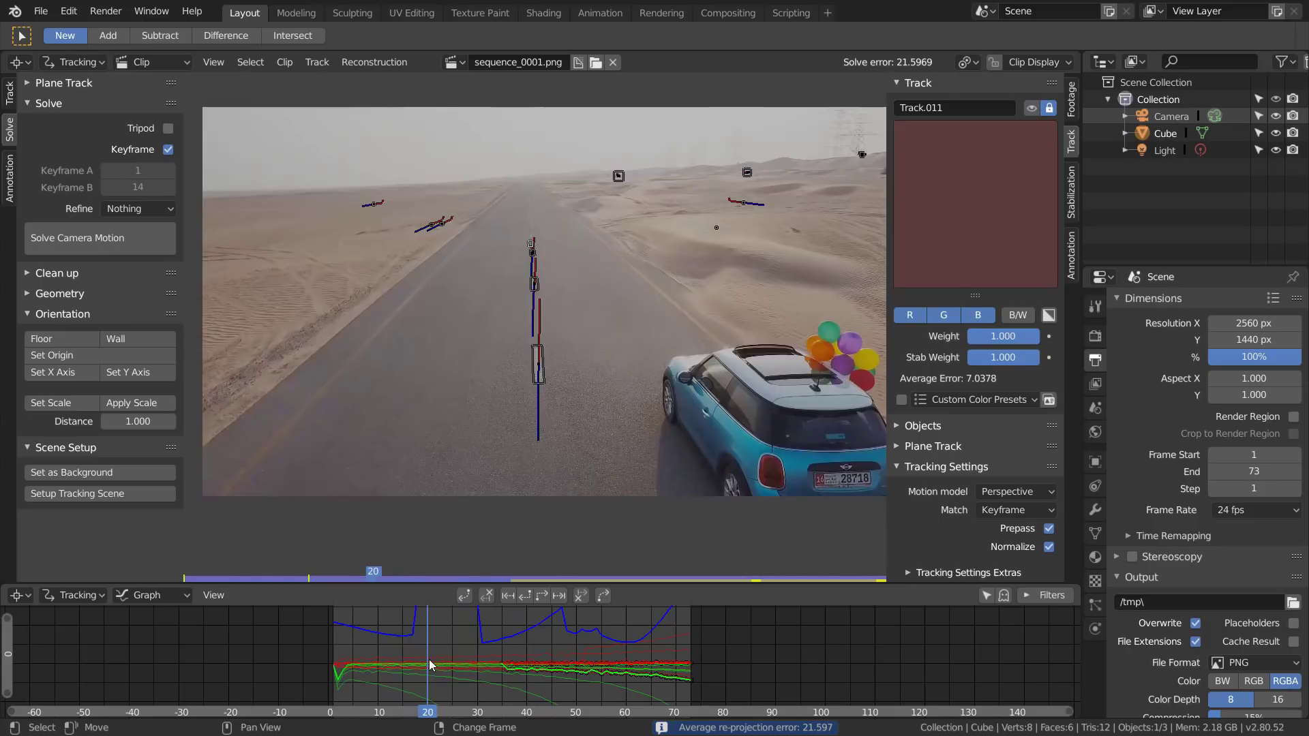
Go to the first frame, add a marker on the twig beside the existing roadside markers and lock the view to it
left_click(10, 93)
scroll(472, 362, "up", 2)
scroll(573, 430, "up", 4)
key("shift+Left")
scroll(709, 103, "up", 4)
middle_click_drag(709, 109, 681, 188)
left_click(681, 189, "ctrl")
key("l")
Track the new twig marker forward through the clip, enlarging its search area partway, and lock its track
scroll(607, 277, "up", 4)
key("ctrl+t")
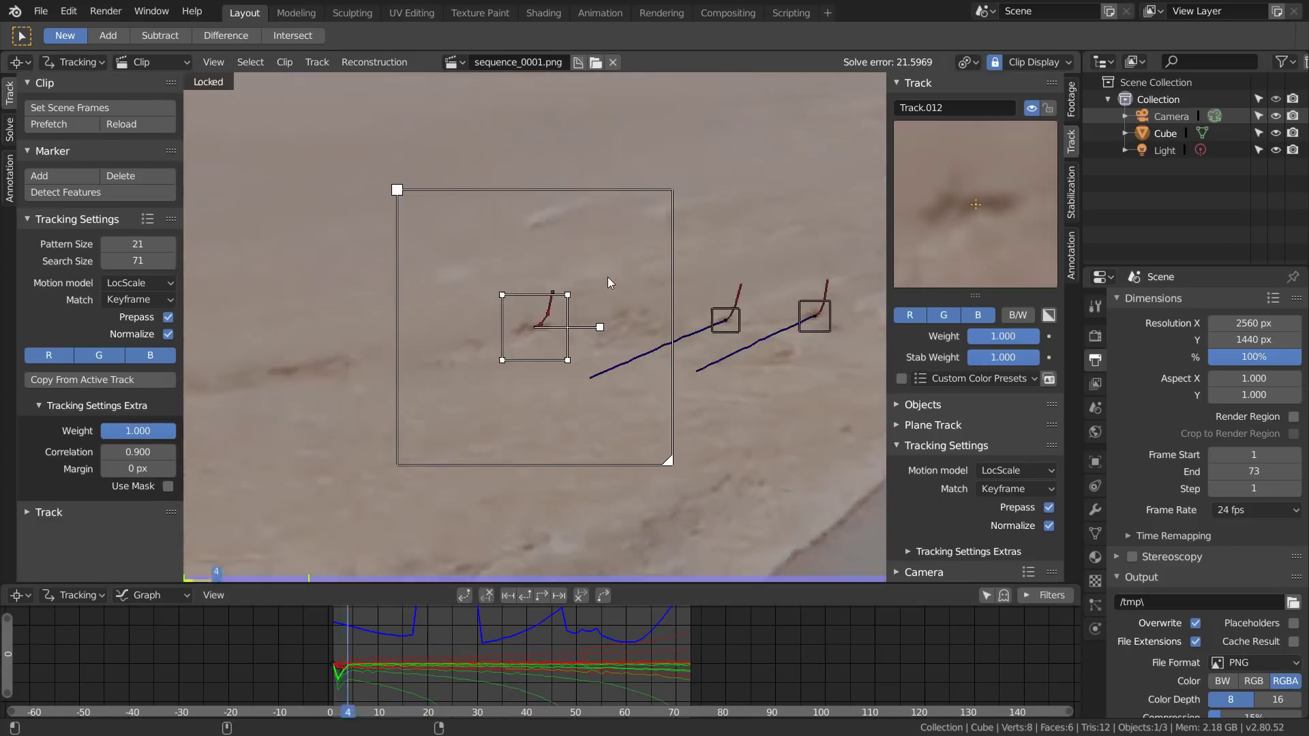
left_click_drag(675, 466, 731, 509)
key("ctrl+t")
left_click(479, 578)
key("ctrl+l")
scroll(370, 240, "down", 8)
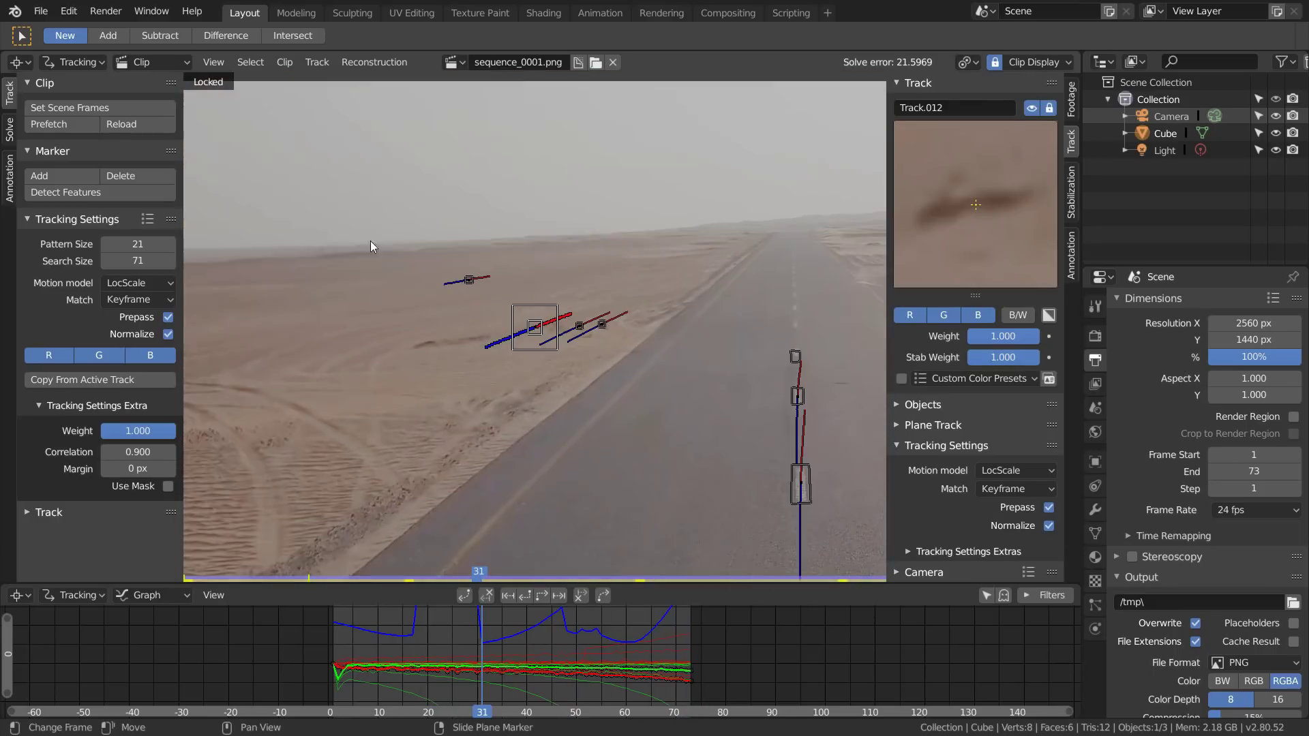
Unlock the view from the selected marker, solve the camera motion with the added track and scrub to frame 24
left_click(10, 130)
middle_click_drag(625, 352, 477, 303)
scroll(477, 303, "down", 3)
left_click(995, 62)
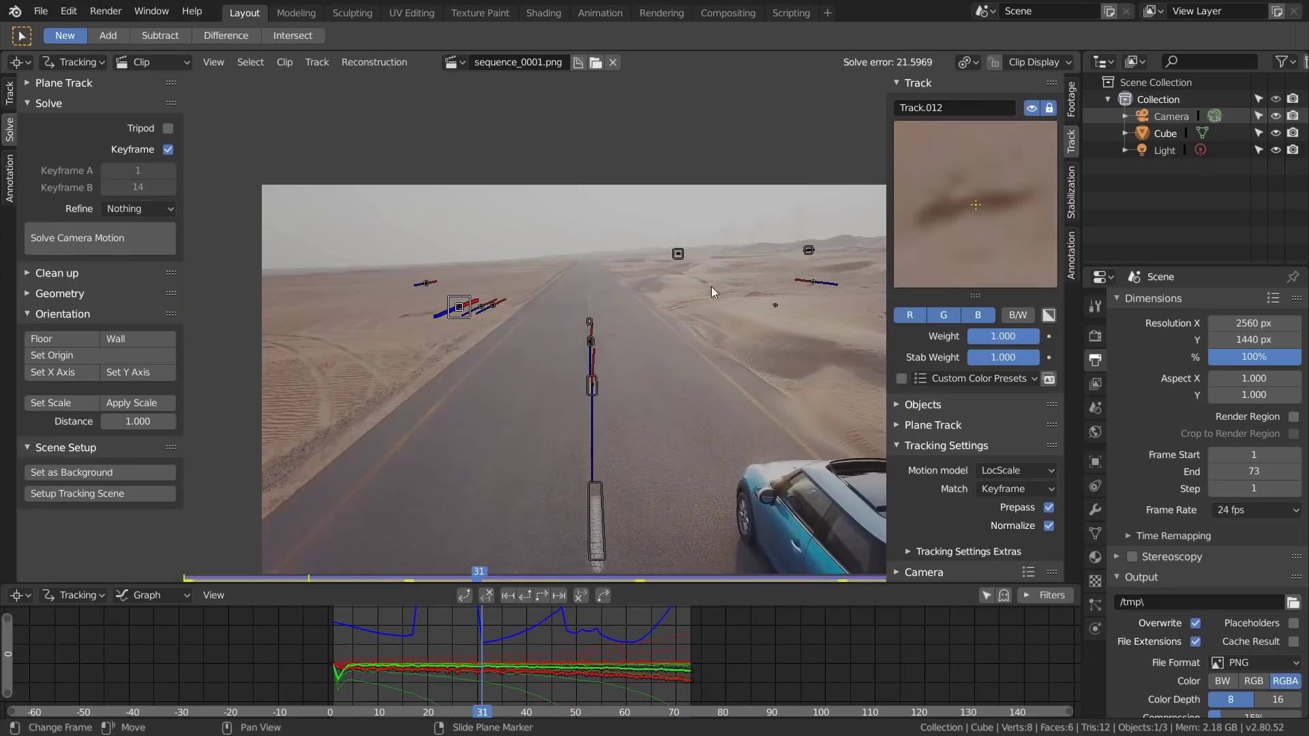
middle_click_drag(629, 349, 563, 305)
left_click(117, 241)
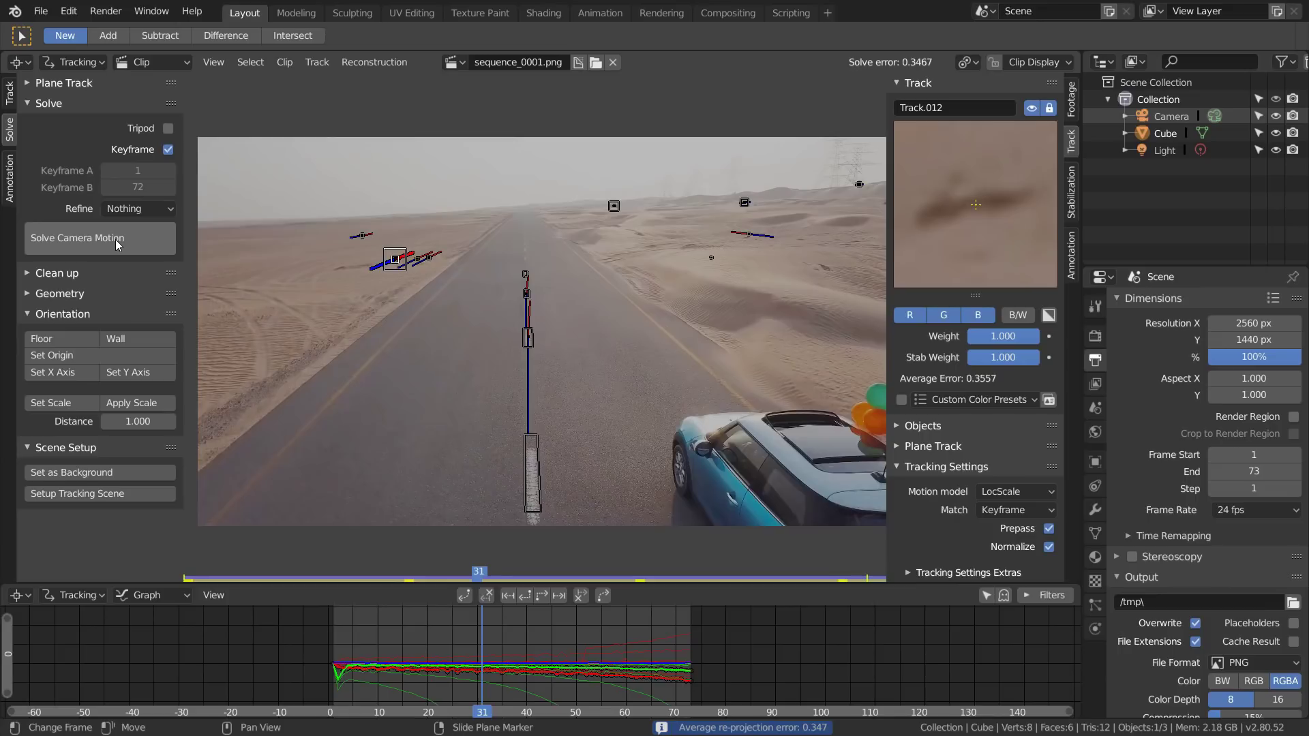
right_click_drag(502, 669, 447, 634)
Set the solver to refine Focal length, K1, K2 and solve the camera motion again
left_click(133, 214)
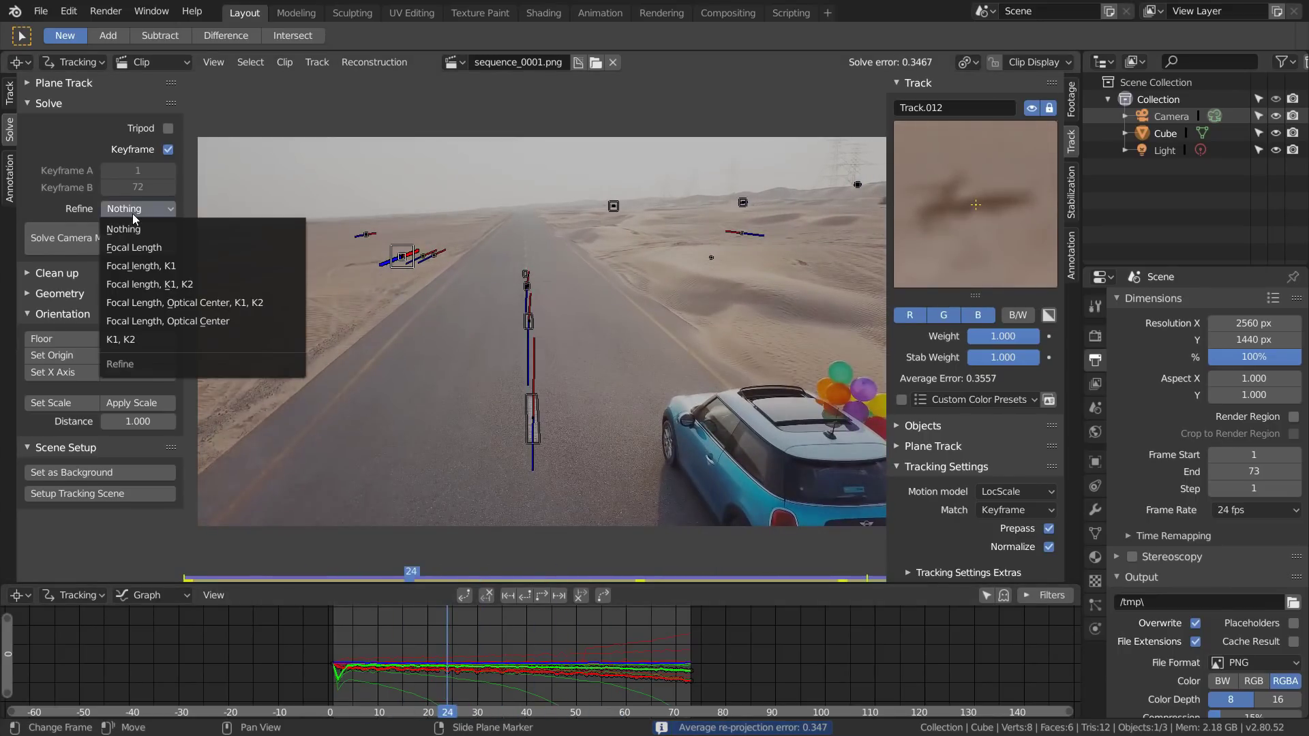
left_click(161, 287)
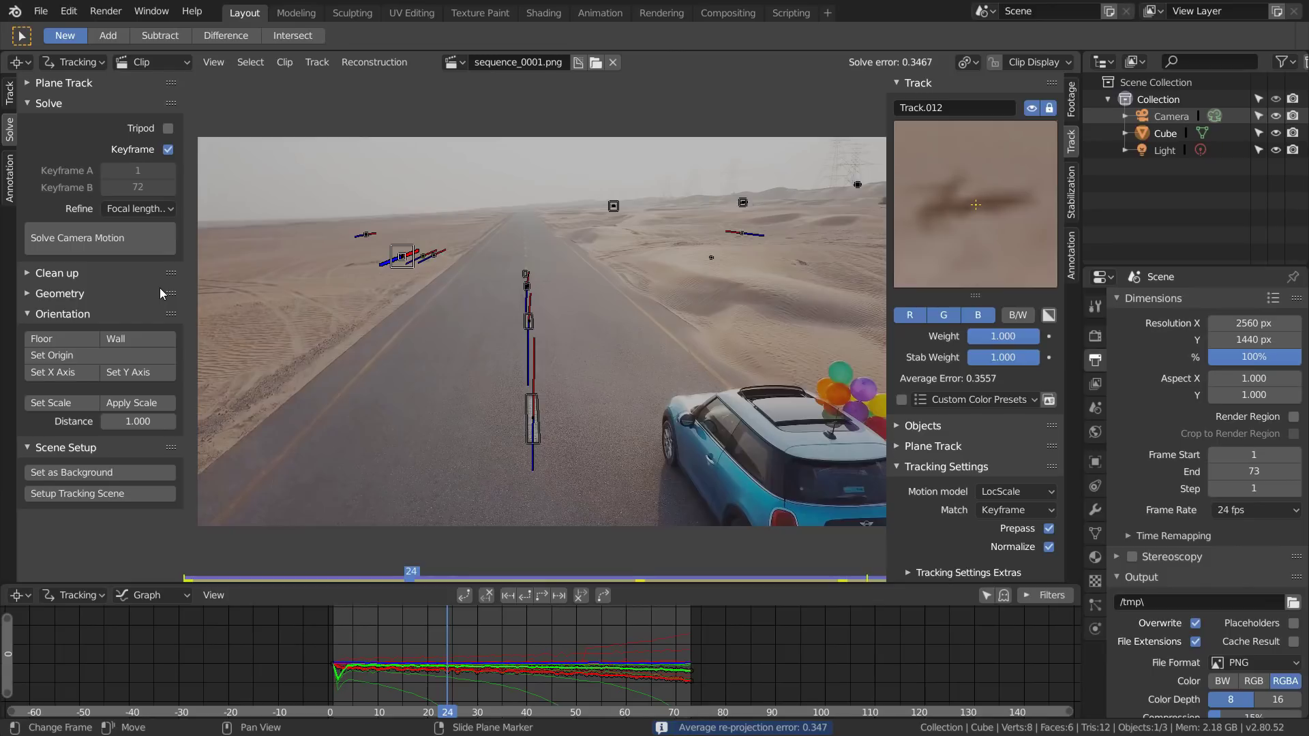
left_click(130, 241)
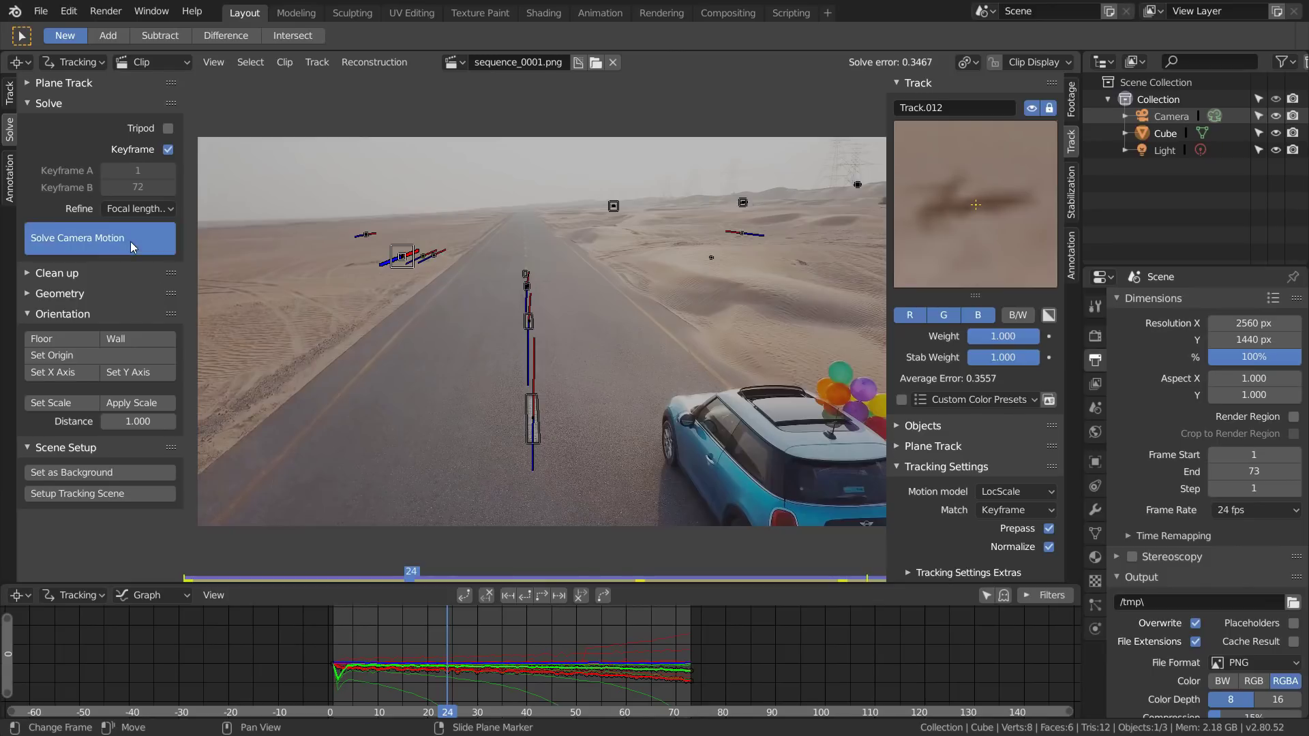
scroll(524, 471, "down", 2)
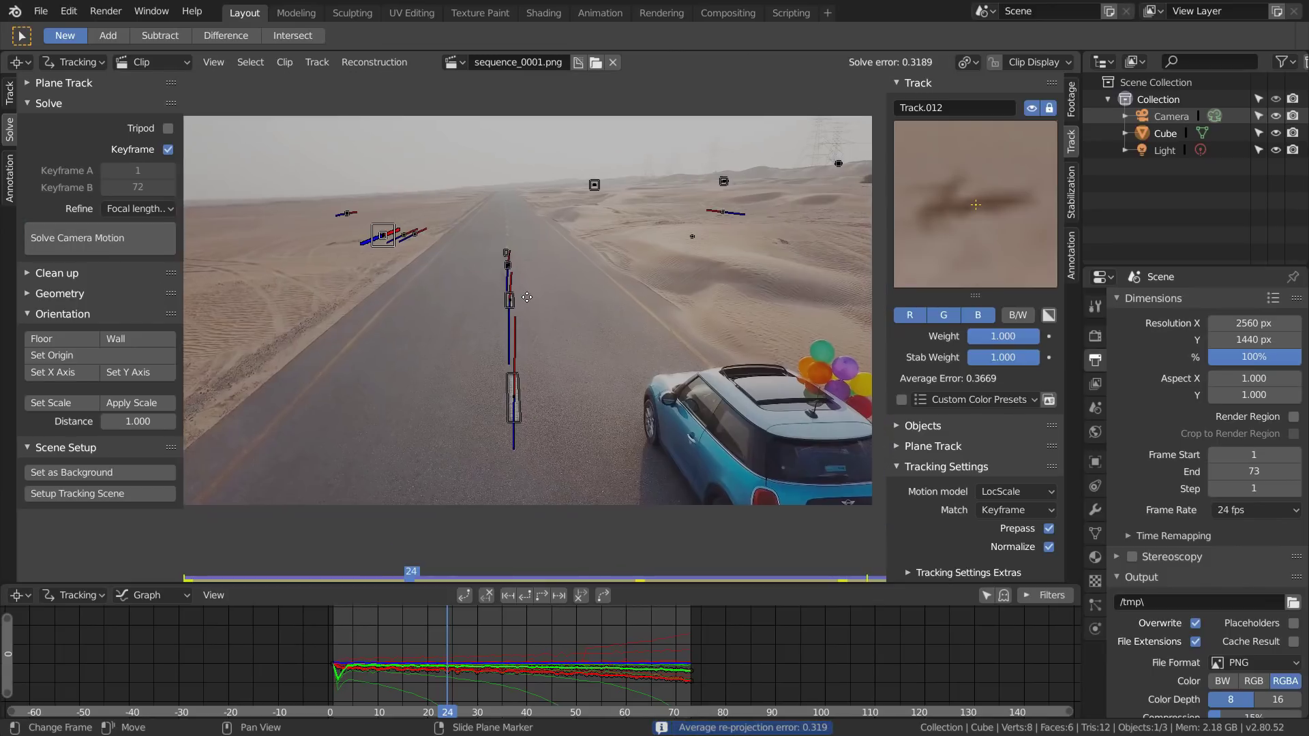
mouse_move(447, 636)
left_mouse_down()
mouse_move(574, 640)
mouse_move(441, 638)
left_mouse_up()
Expand the clip's Camera and Lens settings to examine the refined focal length and distortion coefficients
scroll(968, 450, "down", 3)
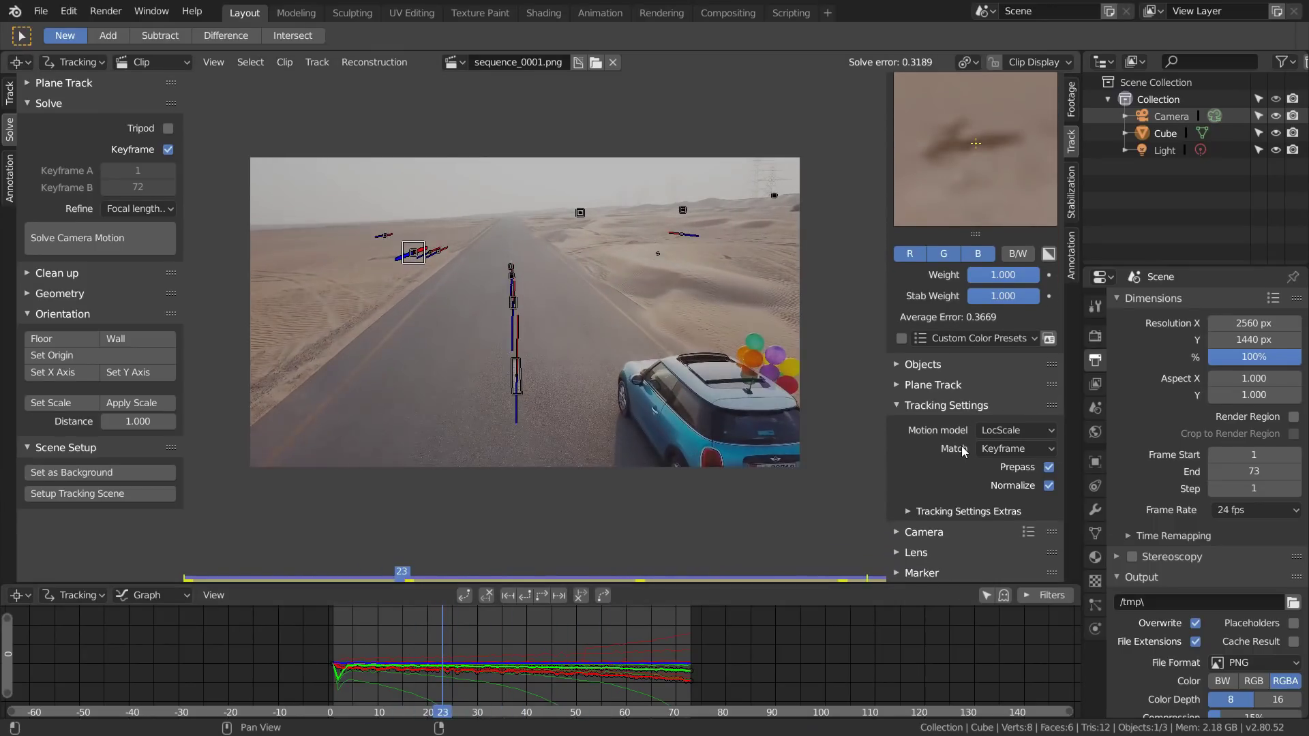
left_click(924, 532)
scroll(955, 477, "down", 5)
left_click(915, 544)
scroll(954, 477, "down", 5)
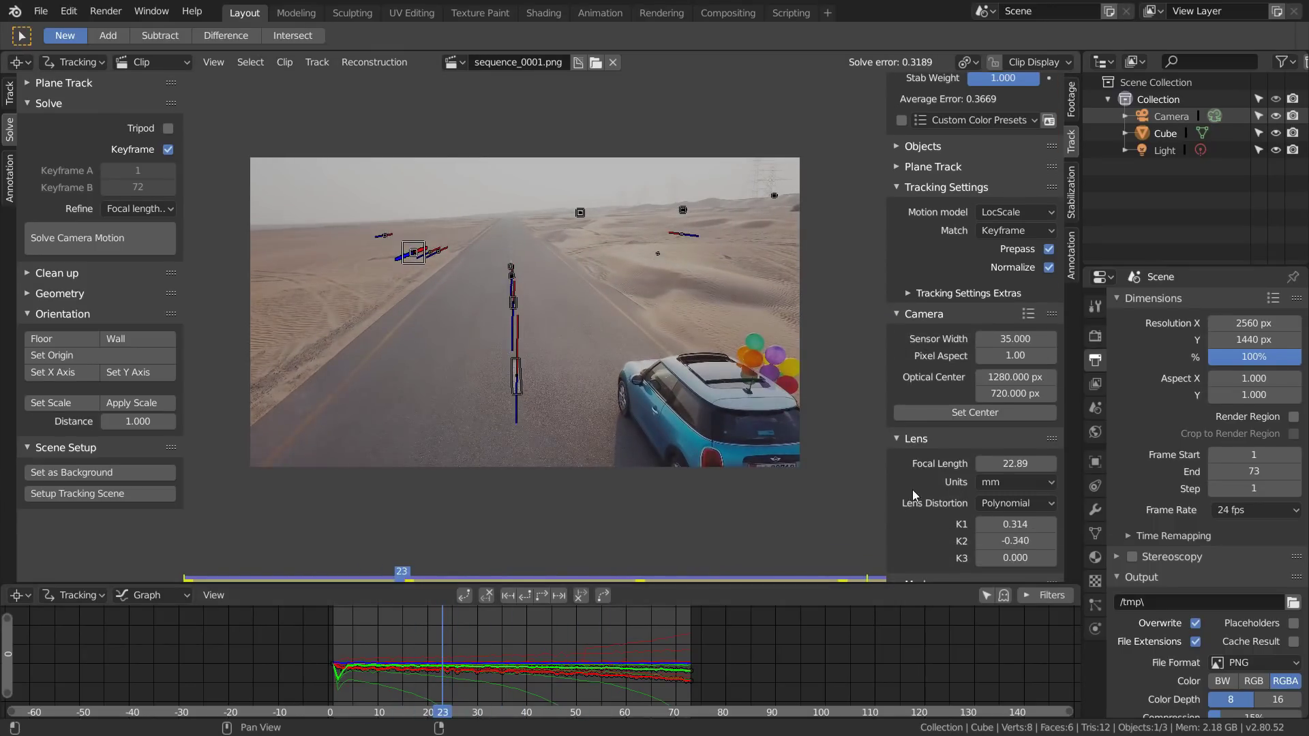
Turn on Render Undistorted for the clip display and scrub through the footage to check the undistorted image
right_click_drag(460, 662, 488, 664)
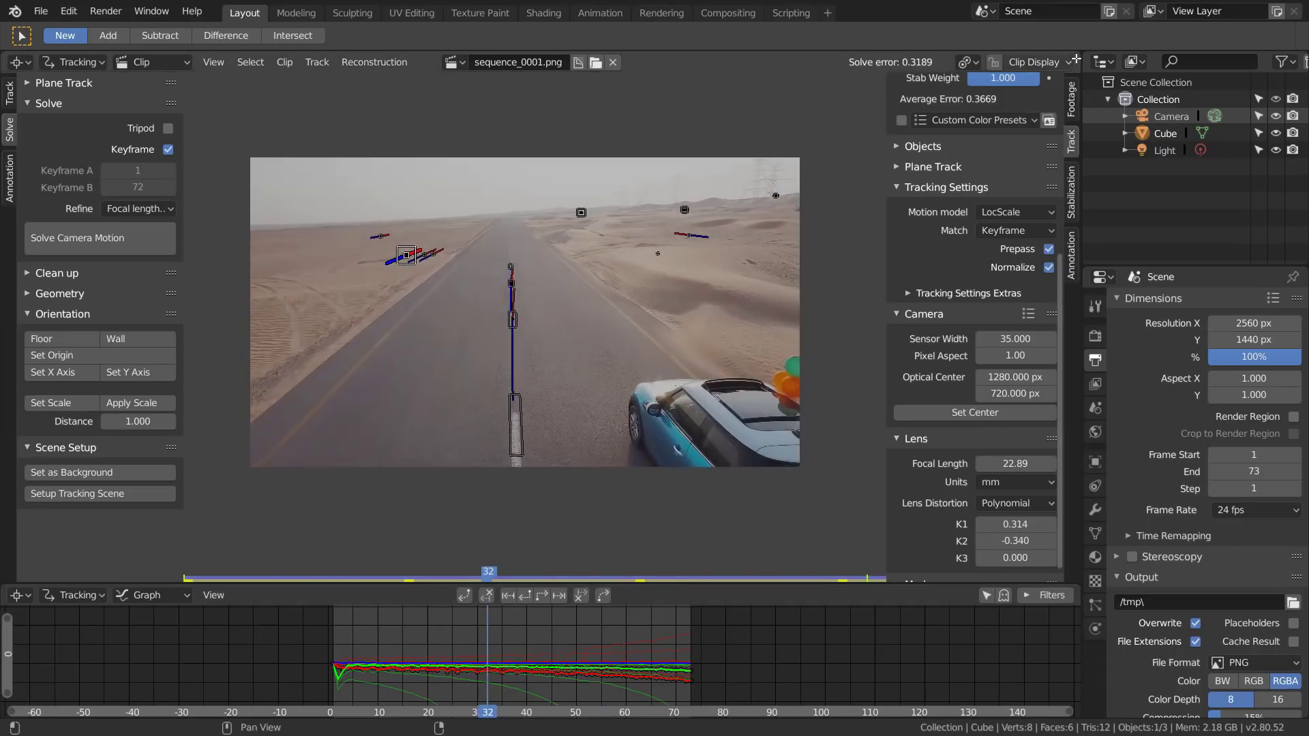
left_click(1030, 62)
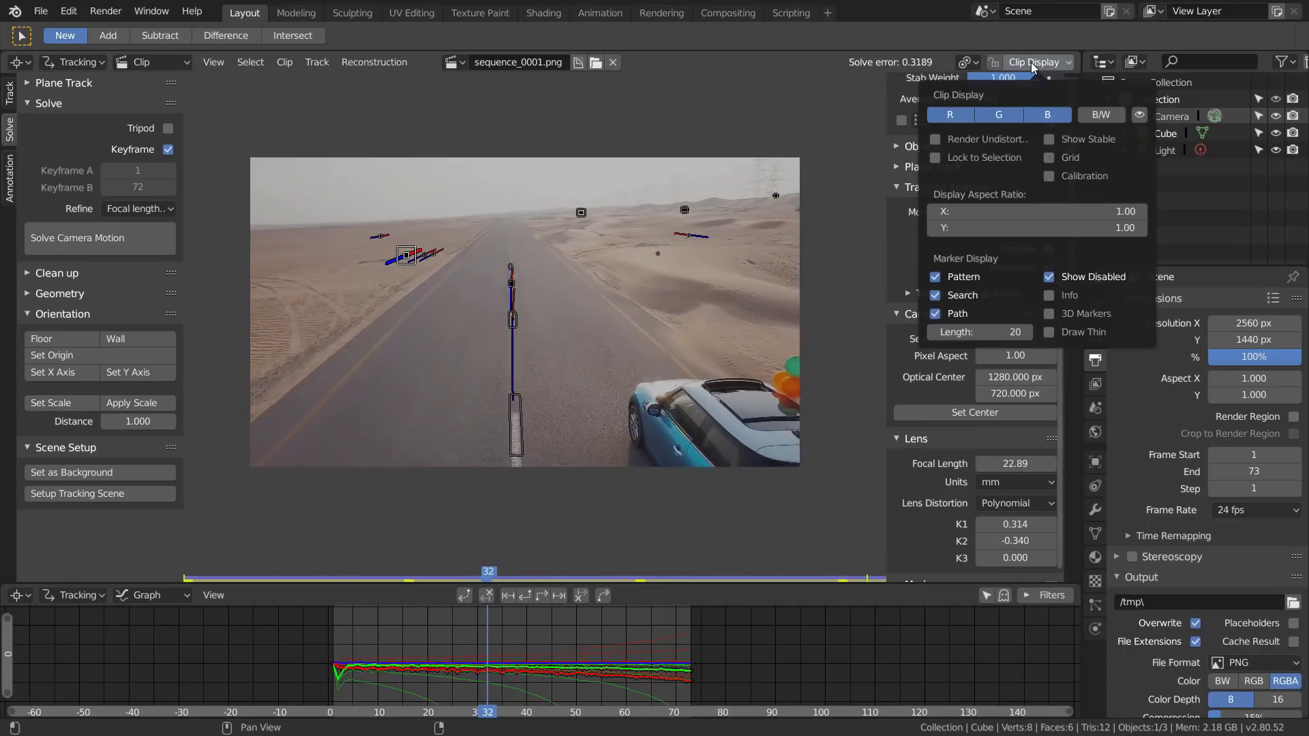
left_click(933, 139)
left_click_drag(491, 658, 572, 658)
right_click_drag(571, 660, 477, 669)
scroll(985, 153, "up", 8)
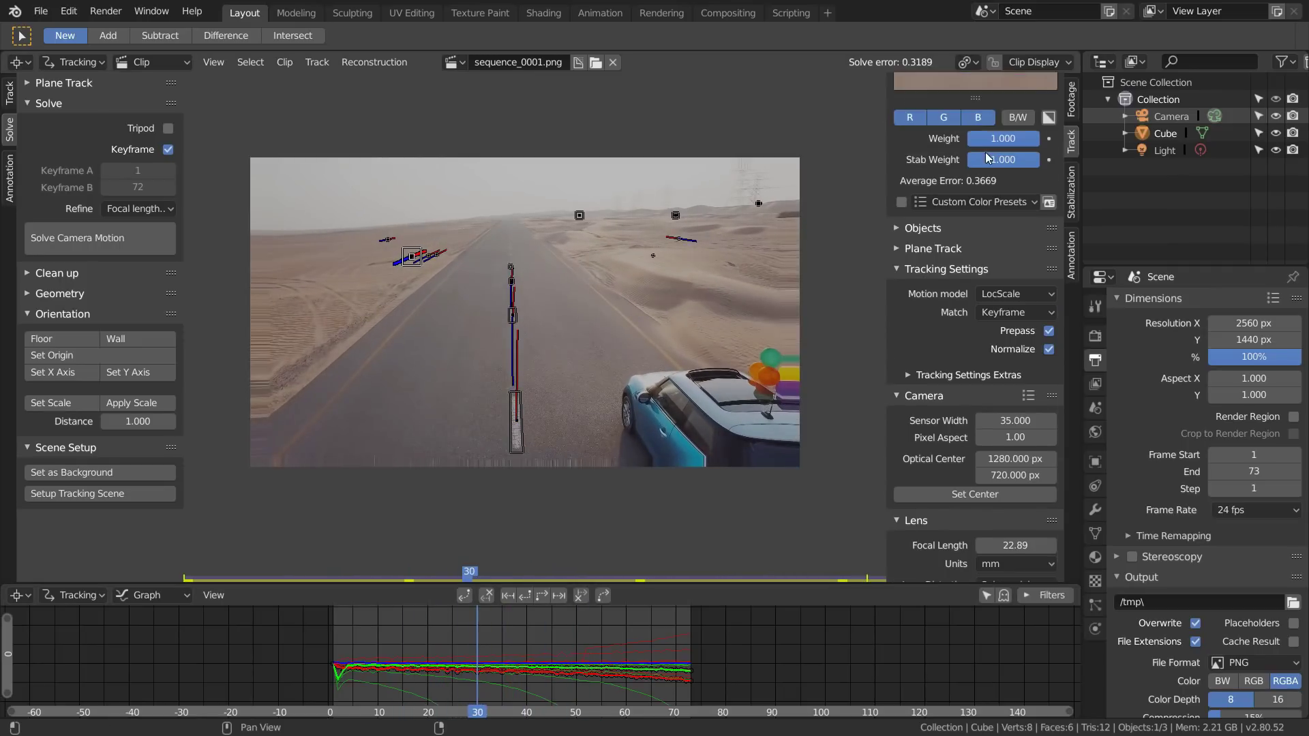
Show Info and 3D Markers in the clip display and select all tracks to inspect their average errors
left_click(1031, 62)
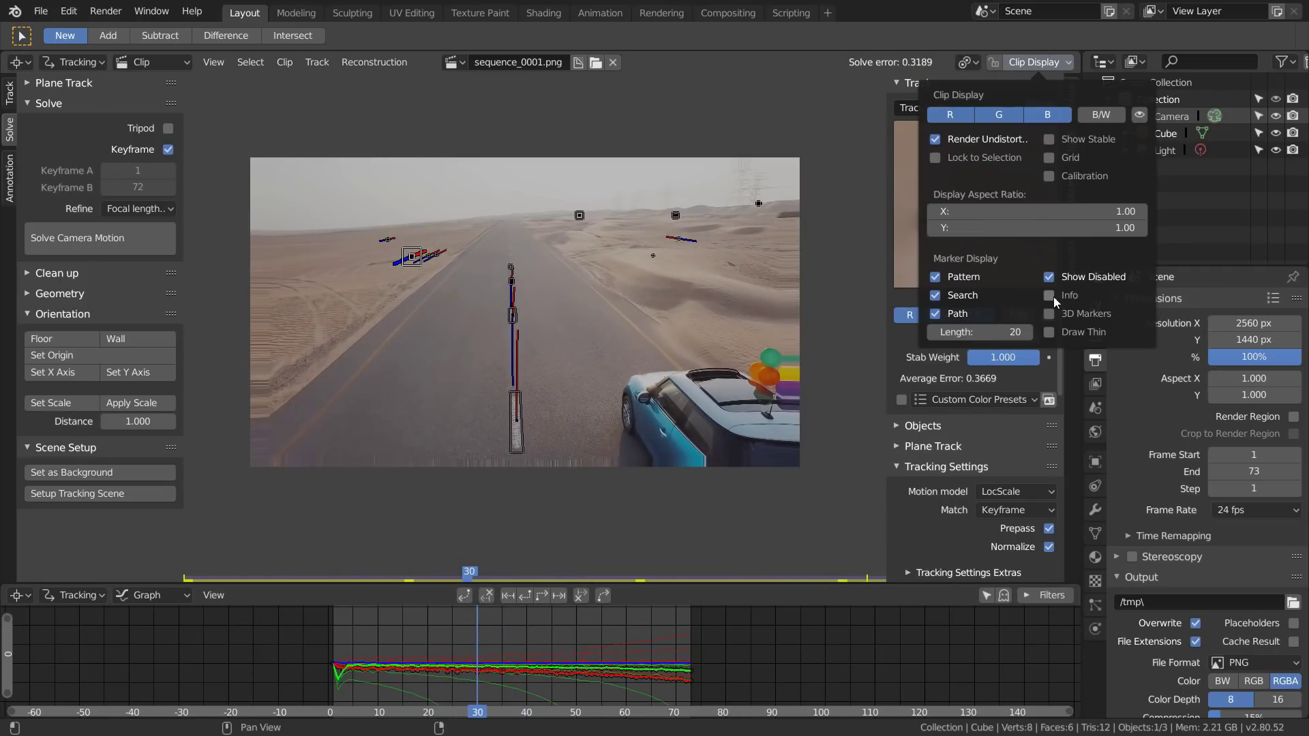
left_click(1050, 295)
left_click(1031, 62)
left_click(1051, 315)
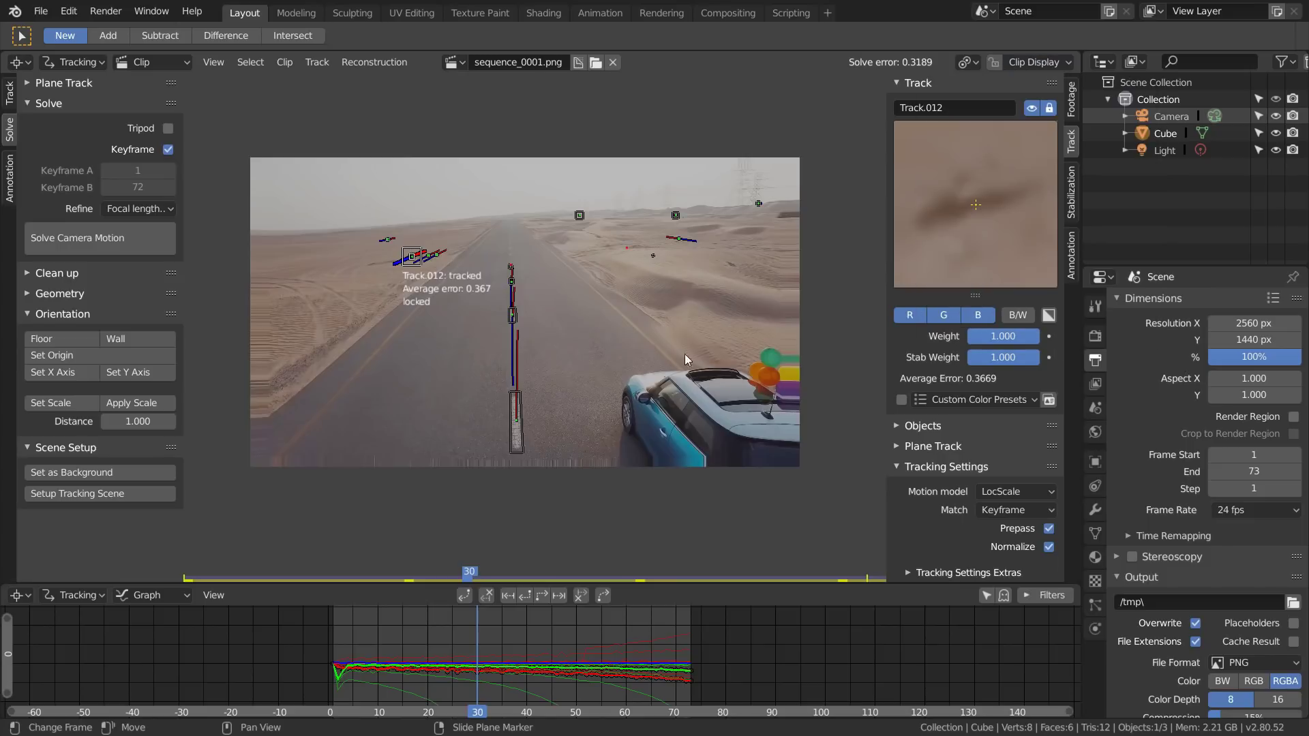
key("a")
scroll(522, 322, "up", 8)
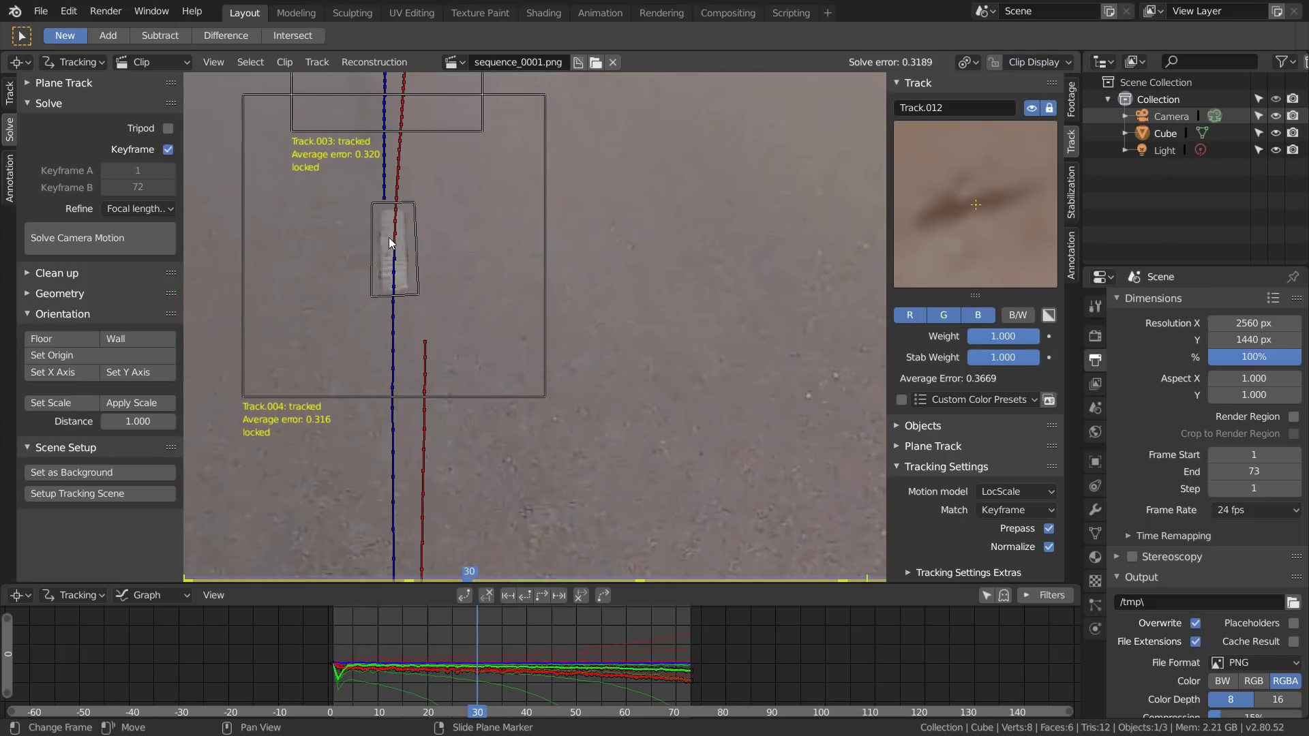
Examine the motion paths of Track.004 on the road and Track.002 on the horizon while moving through the frames
mouse_move(389, 239)
middle_mouse_down()
mouse_move(498, 305)
mouse_move(599, 392)
middle_mouse_up()
scroll(498, 305, "up", 7)
scroll(456, 283, "up", 1)
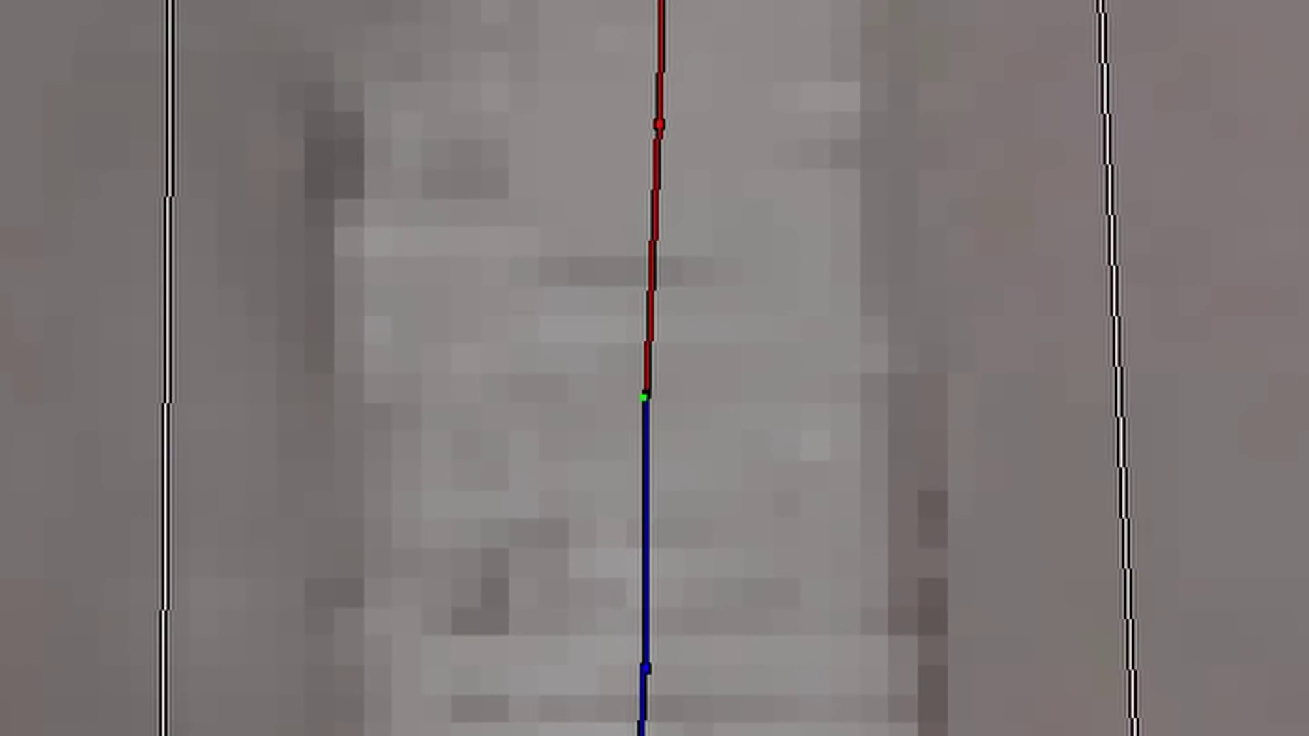
key("alt+a")
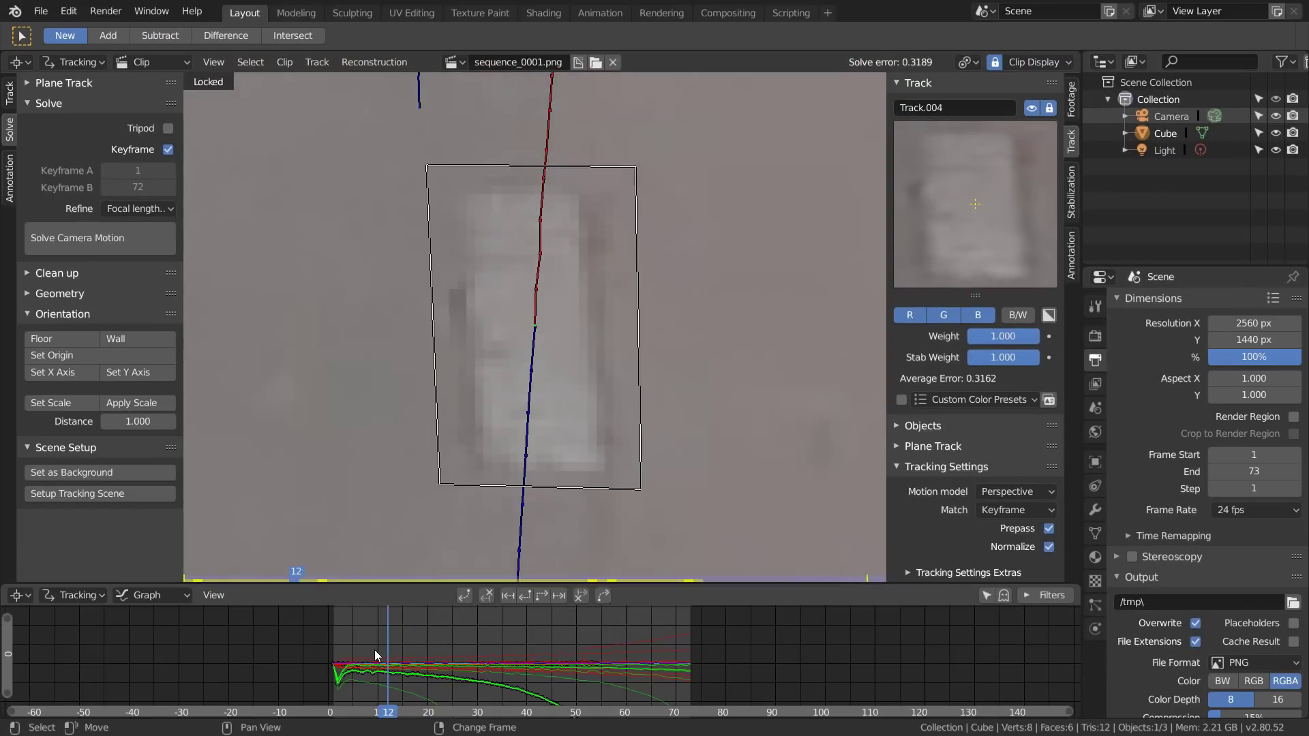
right_click(375, 650)
scroll(571, 370, "down", 9)
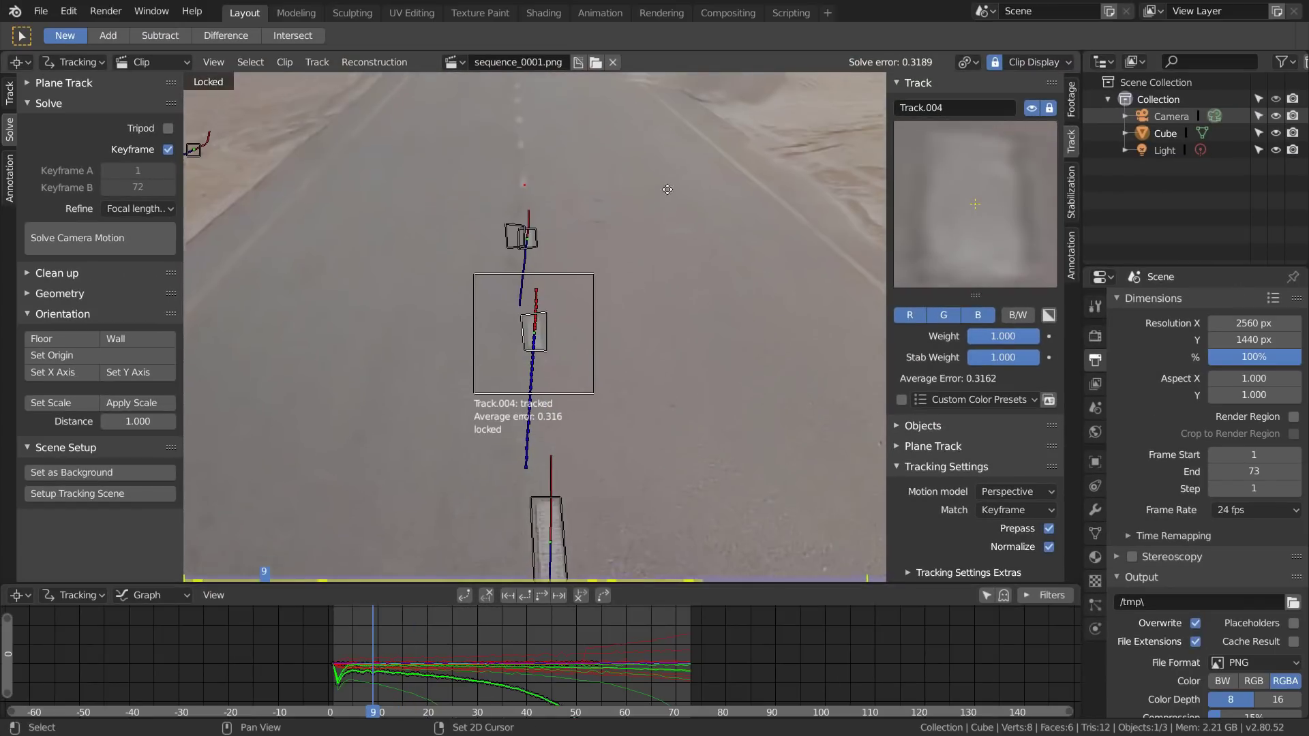
middle_click_drag(527, 229, 252, 477)
scroll(602, 205, "up", 6)
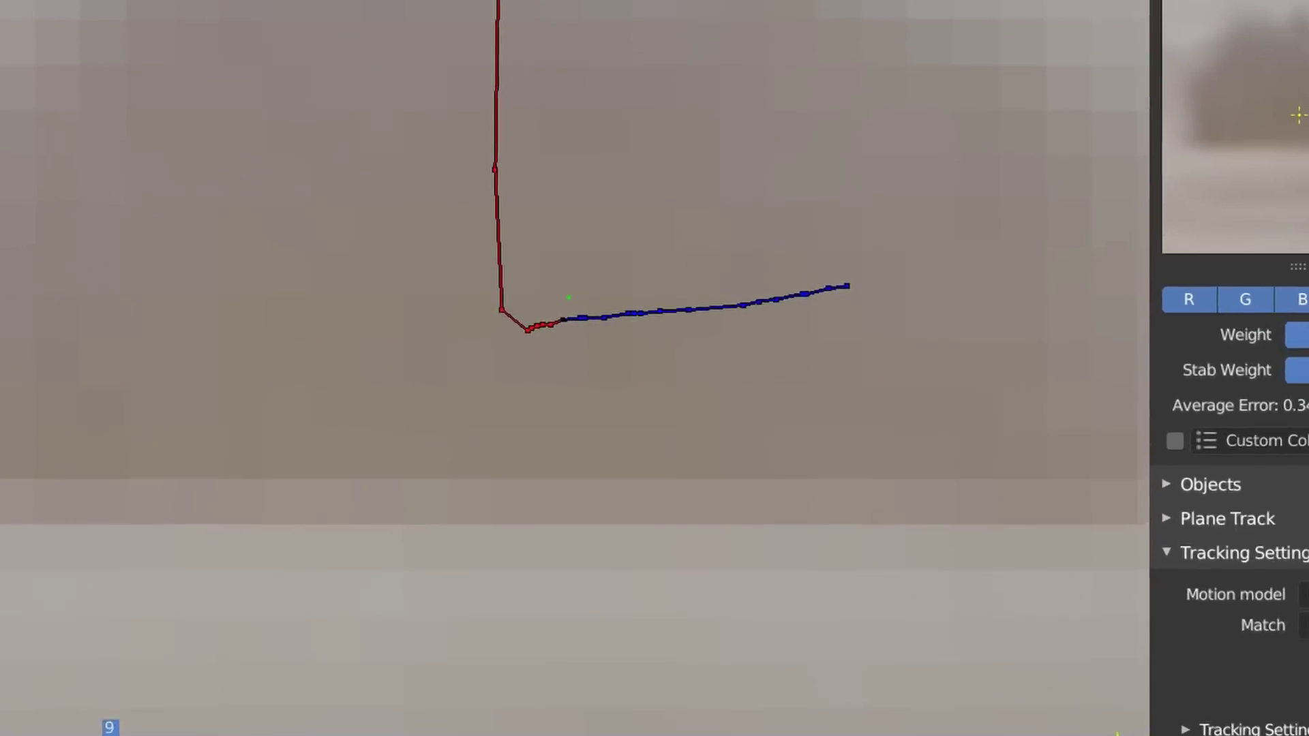
key("space")
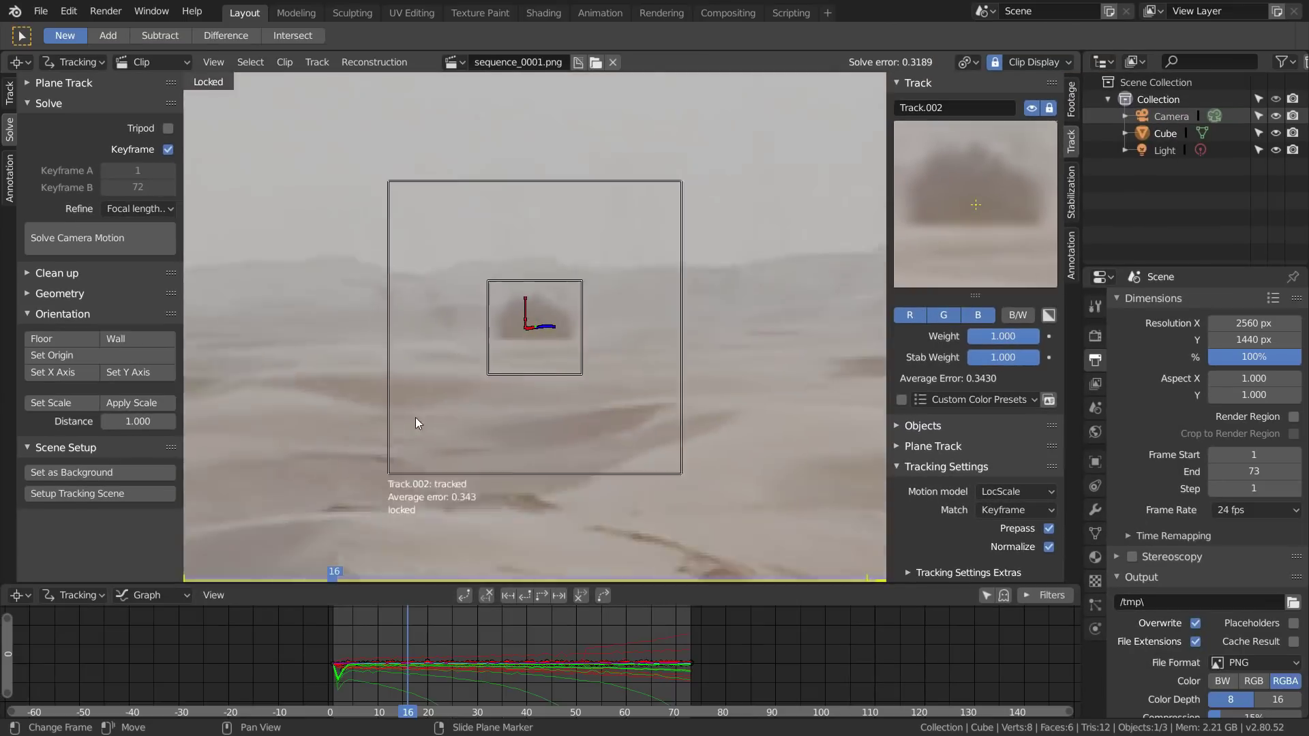
Examine how Track.006 on the desert beside the road follows its feature through the clip
scroll(416, 417, "down", 9)
middle_click_drag(334, 383, 638, 366)
left_click(543, 341)
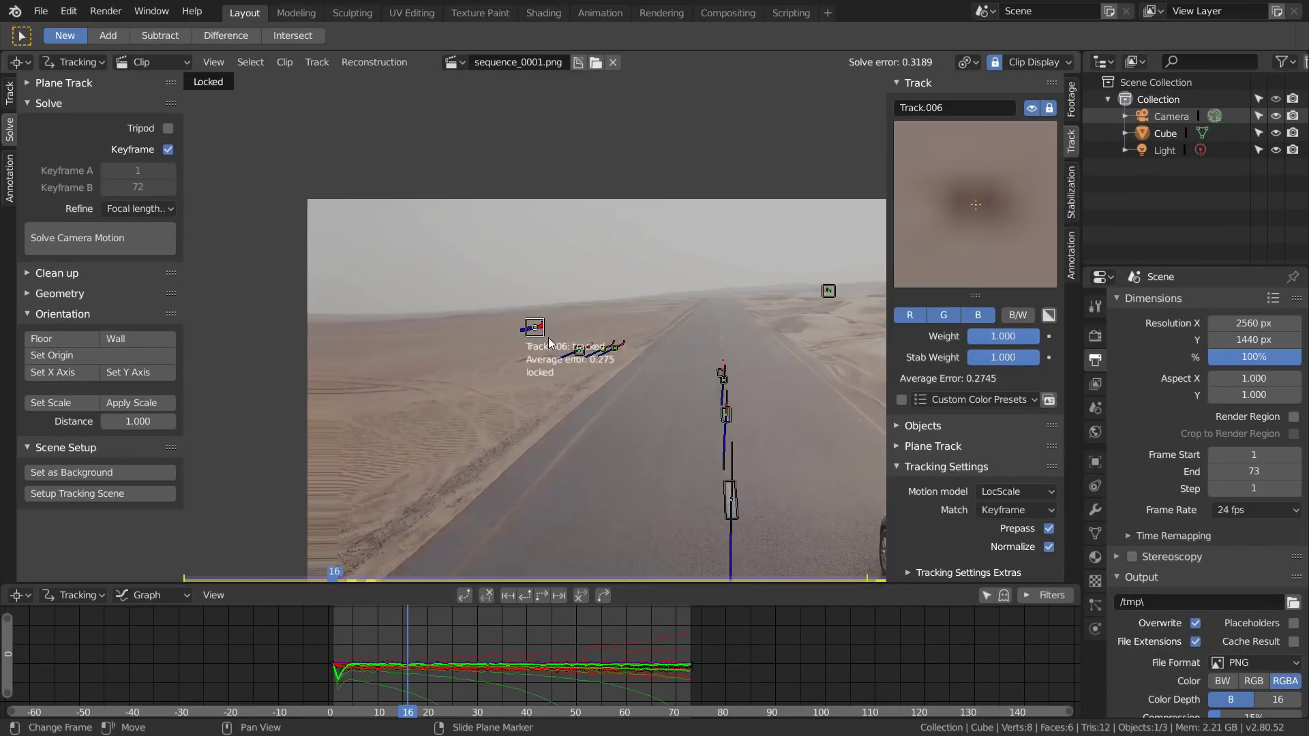
scroll(547, 339, "up", 6)
mouse_move(386, 645)
right_mouse_down()
mouse_move(529, 638)
mouse_move(488, 633)
right_mouse_up()
scroll(470, 409, "down", 8)
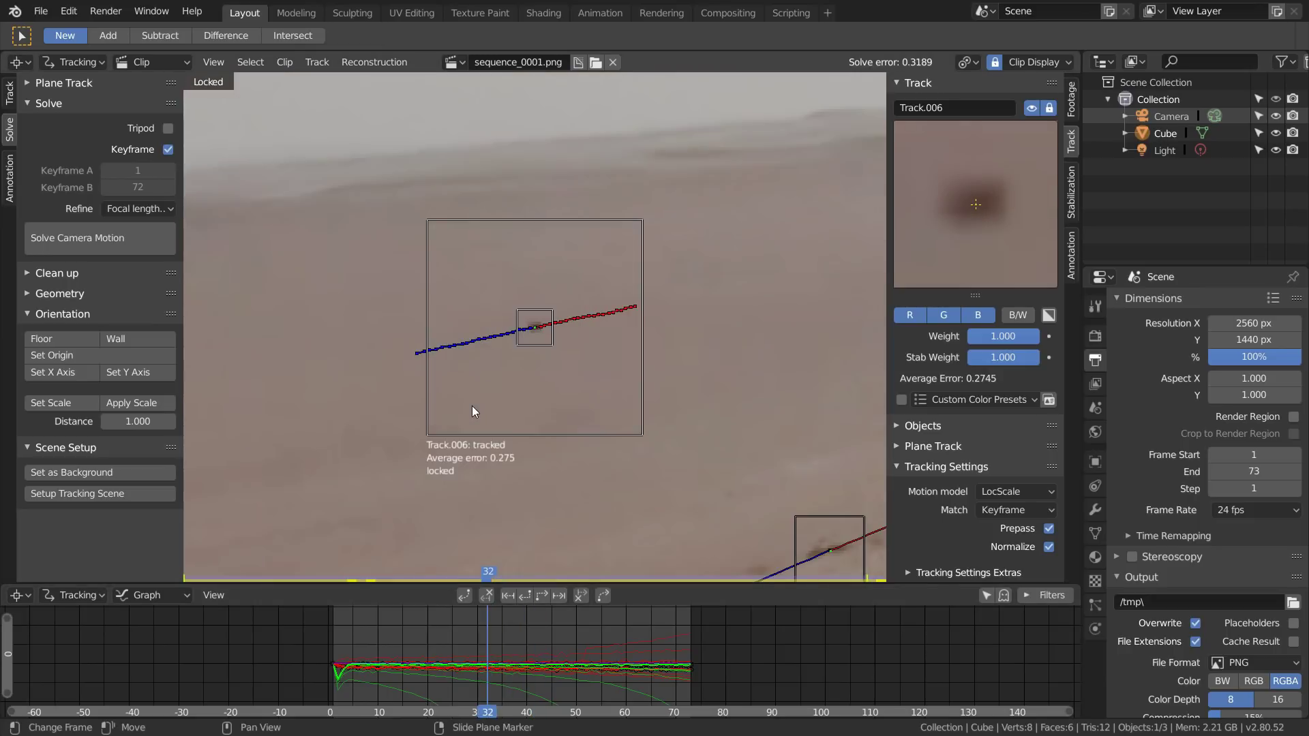
scroll(508, 410, "down", 5)
scroll(520, 413, "down", 3)
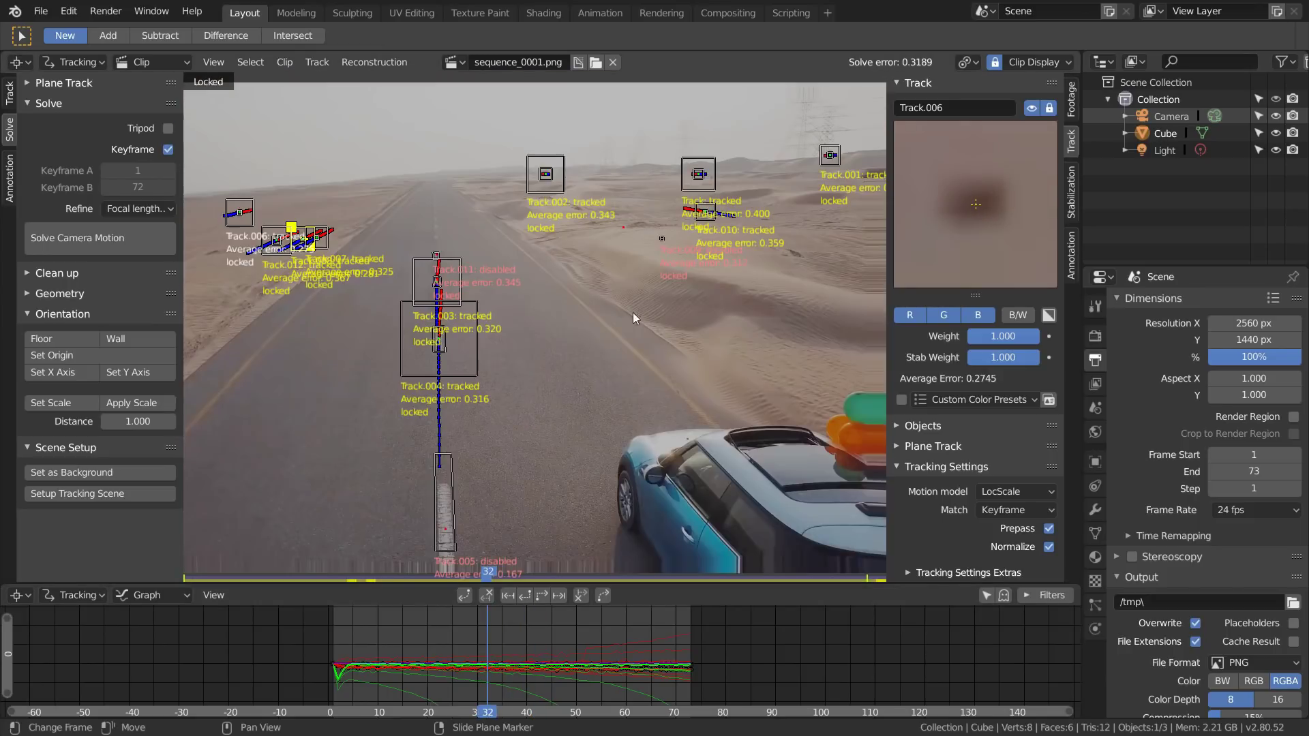
Check the horizon marker named Track across the frames, then select all tracks and unlock the view from the selection
left_click(711, 227)
scroll(711, 226, "up", 6)
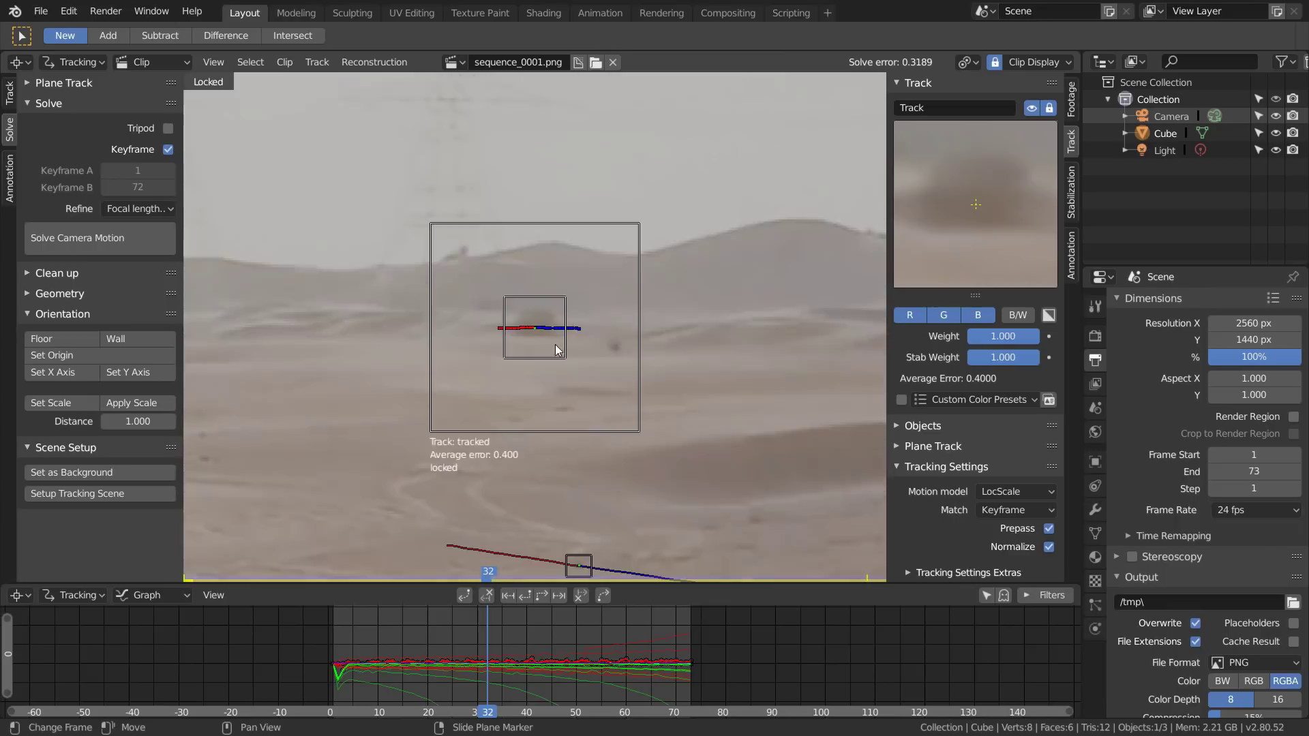
scroll(555, 345, "up", 4)
left_click_drag(483, 624, 617, 634)
right_click_drag(530, 635, 472, 632)
scroll(480, 432, "down", 11)
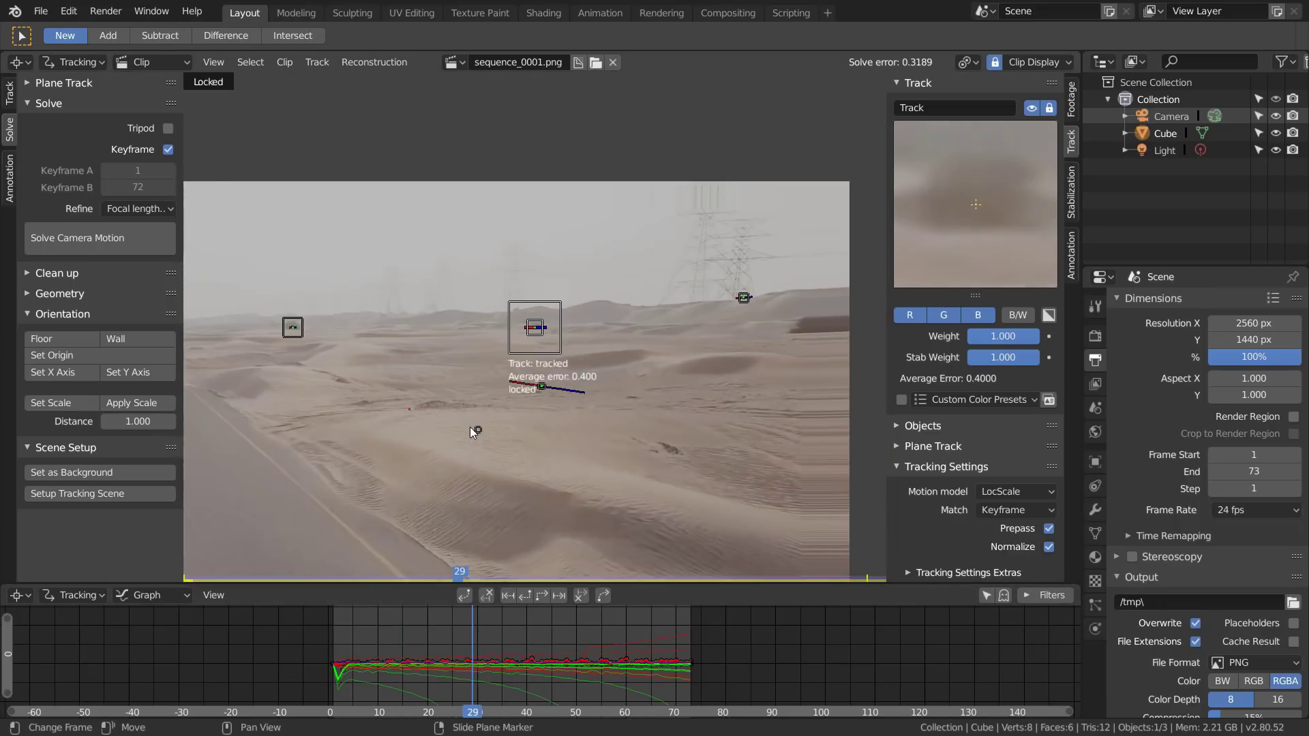
key("a")
left_click(995, 63)
scroll(323, 398, "down", 3)
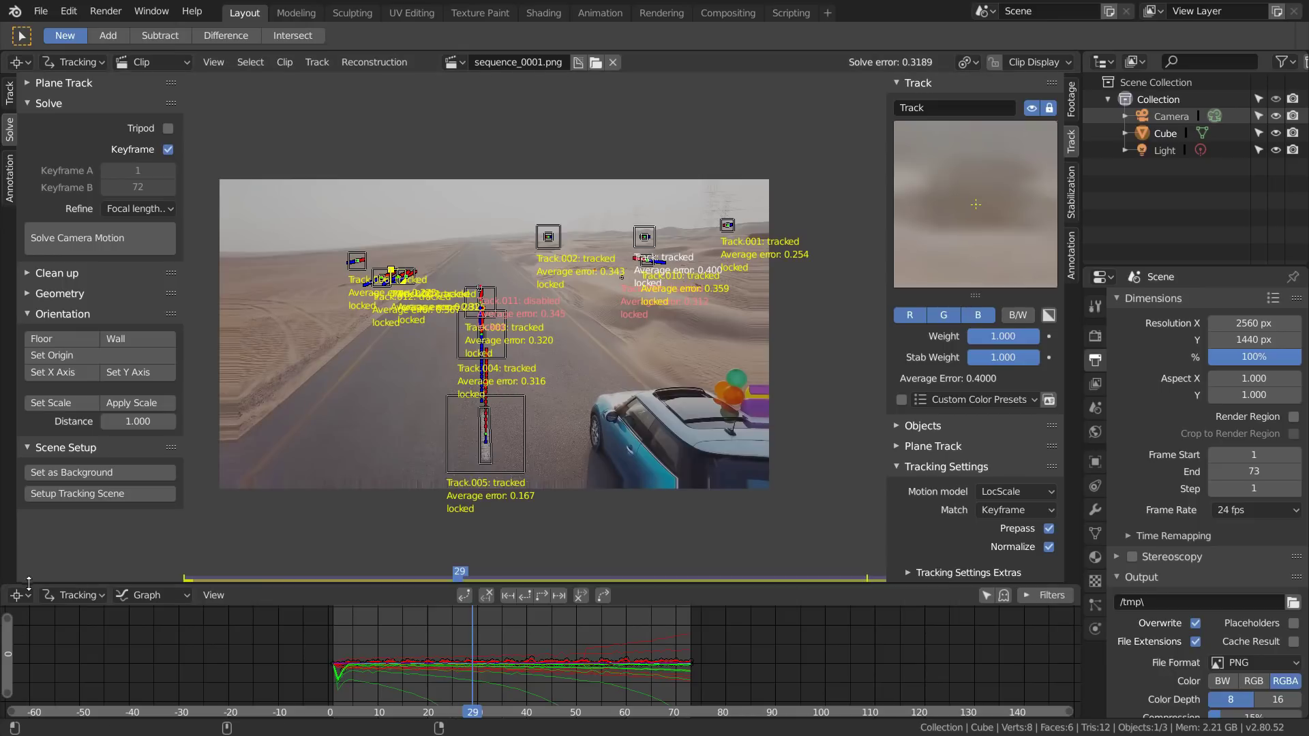
Enlarge the graph area below the clip and change it to a 3D Viewport
left_click_drag(27, 584, 34, 377)
left_click(21, 388)
left_click(22, 388)
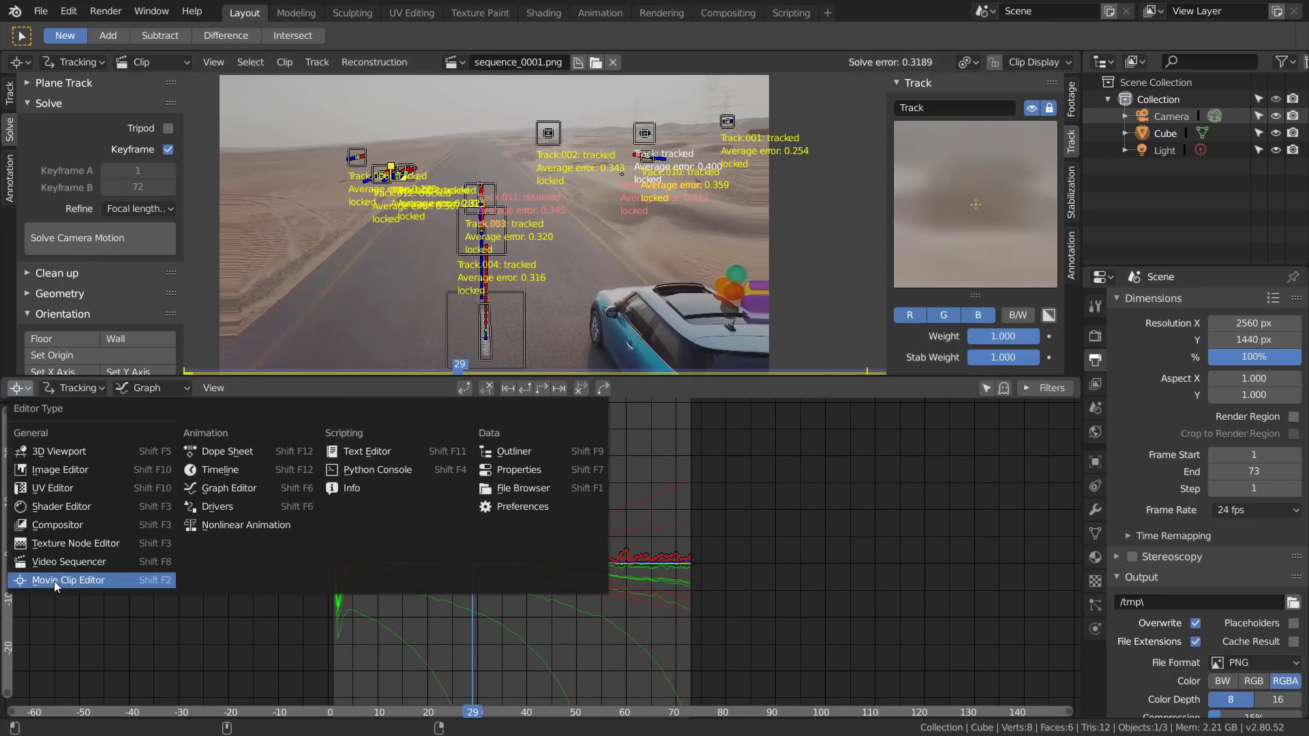
left_click(40, 454)
Set up the tracking scene from the solved camera and turn off Info in the clip display
scroll(539, 570, "down", 3)
scroll(100, 358, "down", 5)
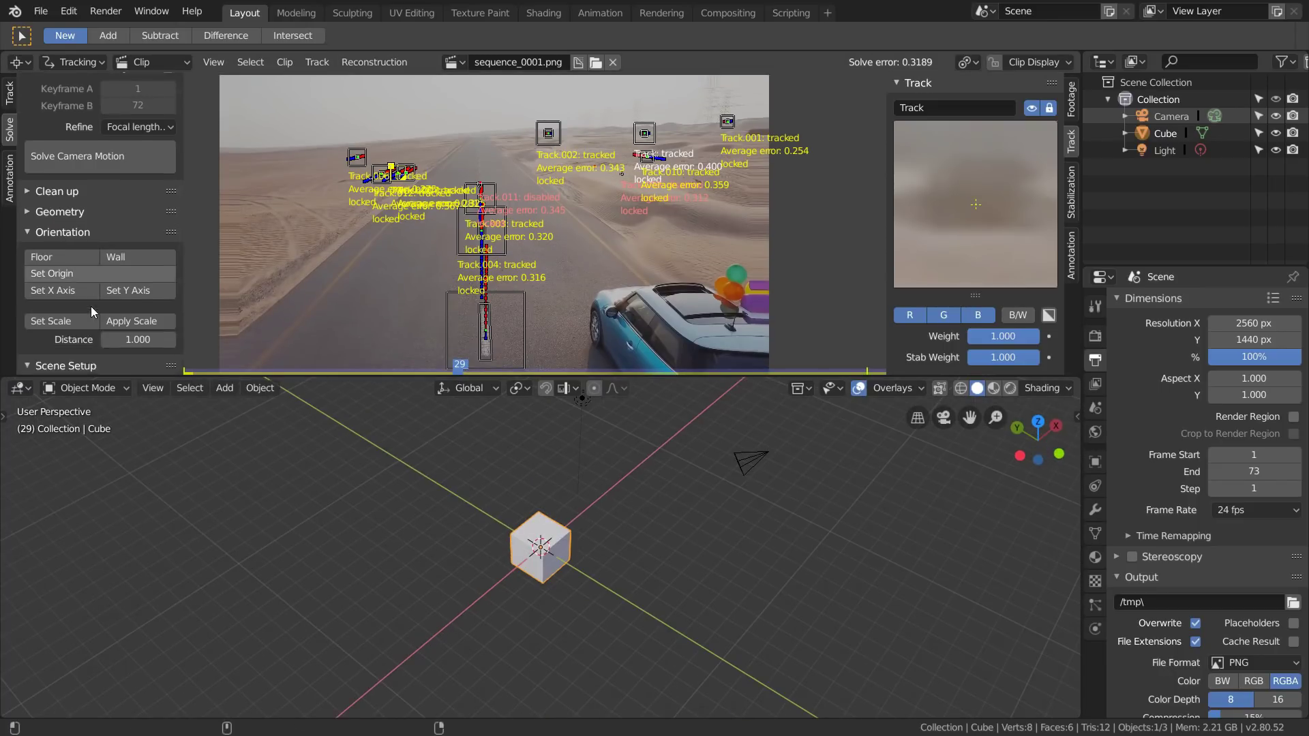
left_click(71, 362)
left_click(1033, 62)
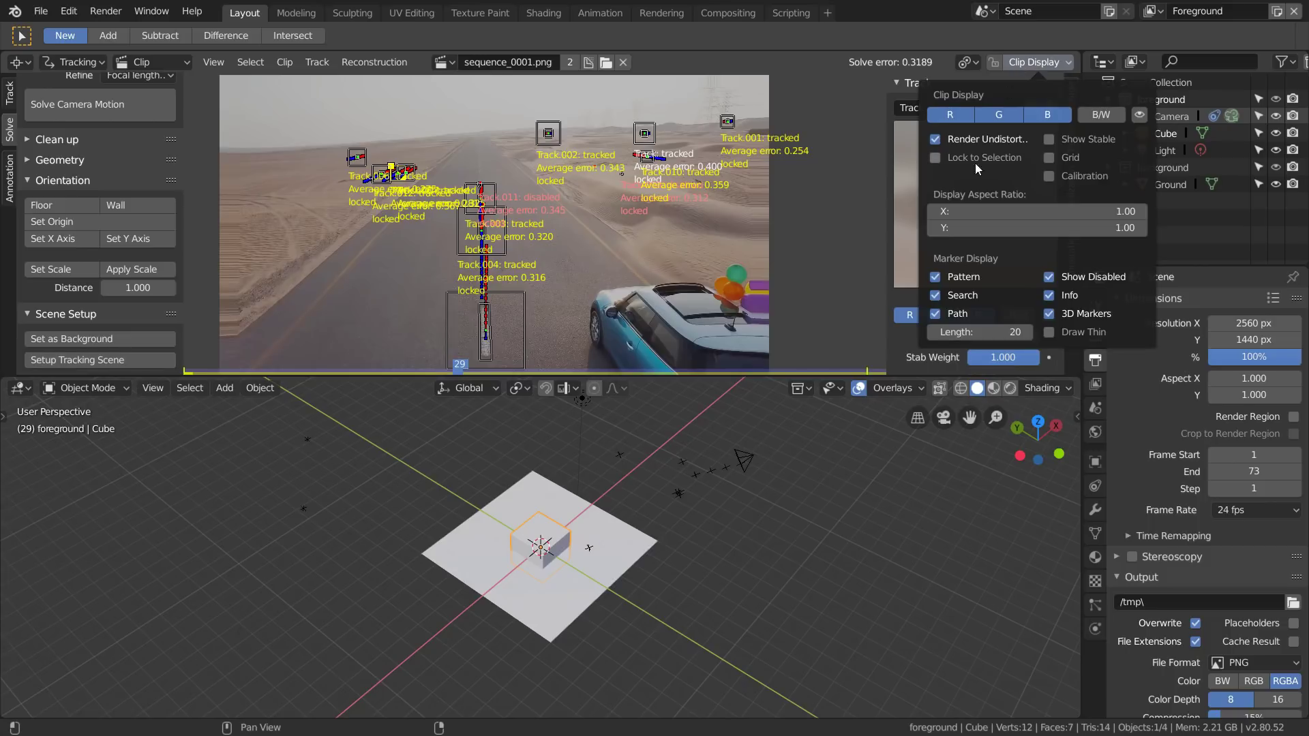
left_click(1050, 295)
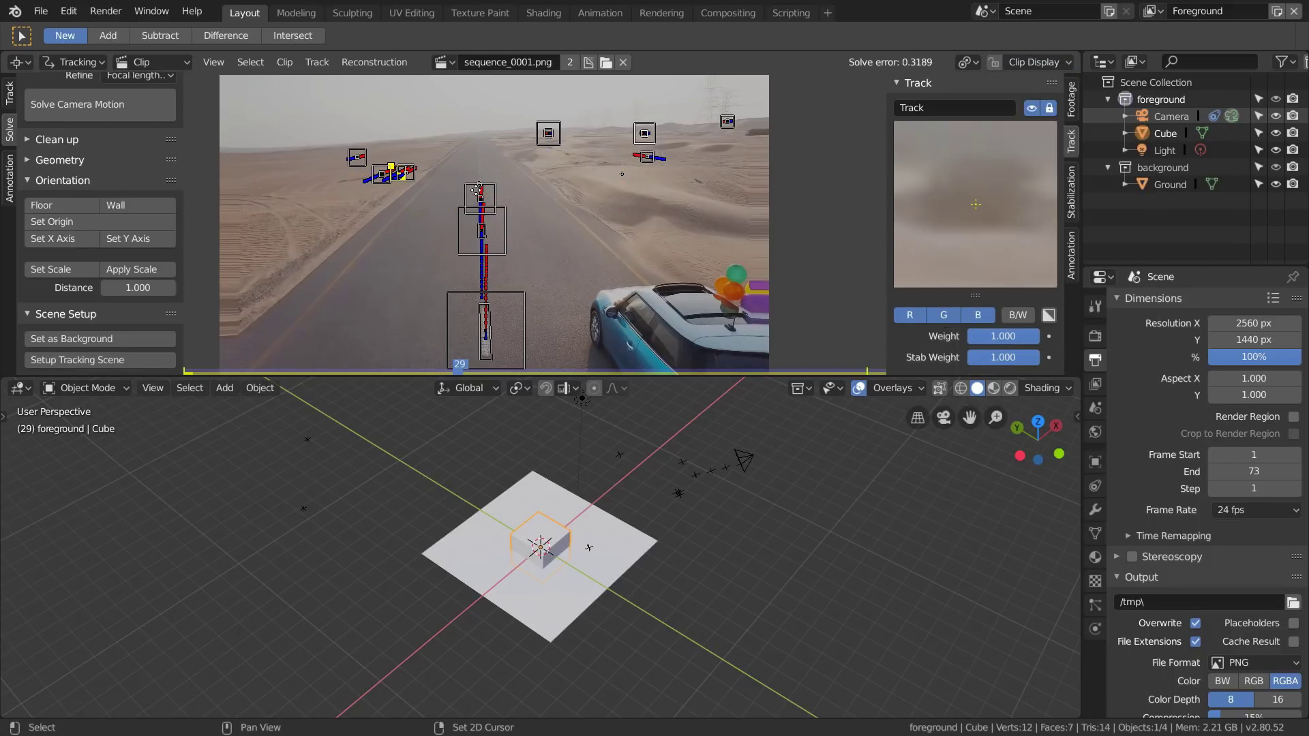
View the 3D scene through the solved camera and play the animation to check the cube against the footage
left_click(943, 417)
key("space")
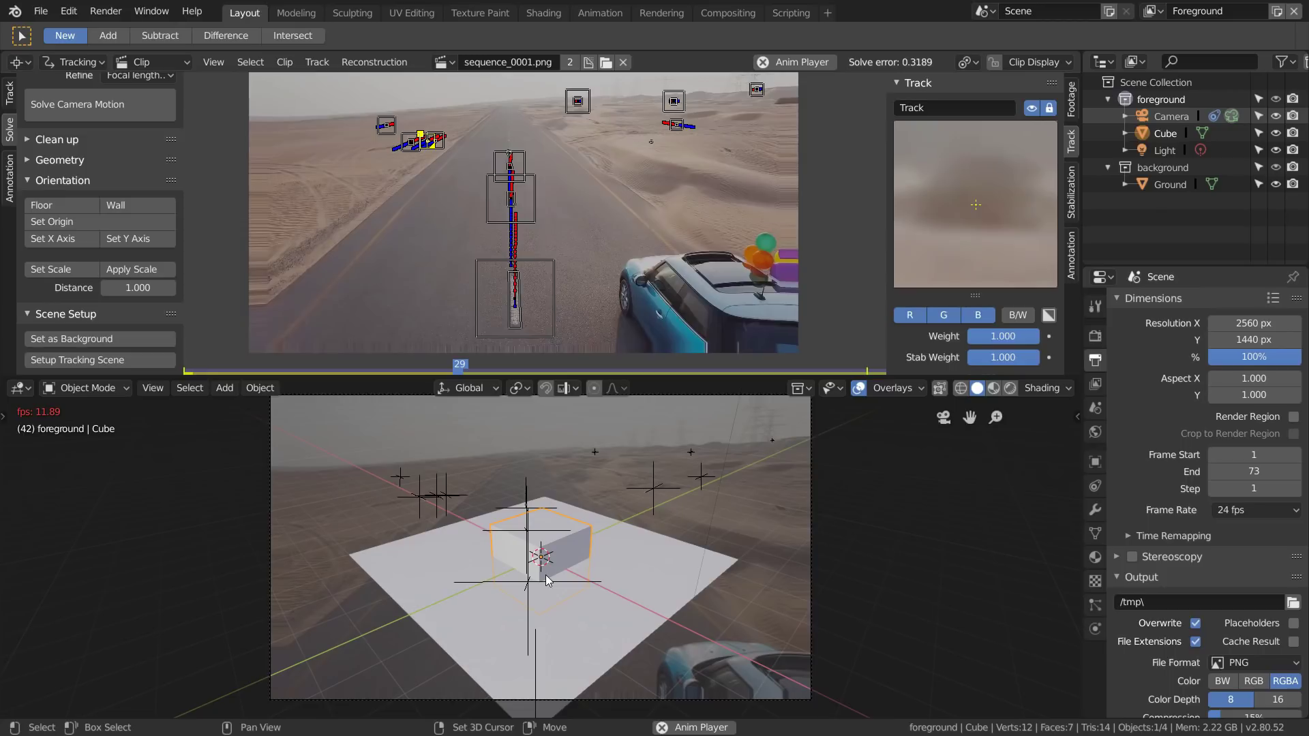
key("space")
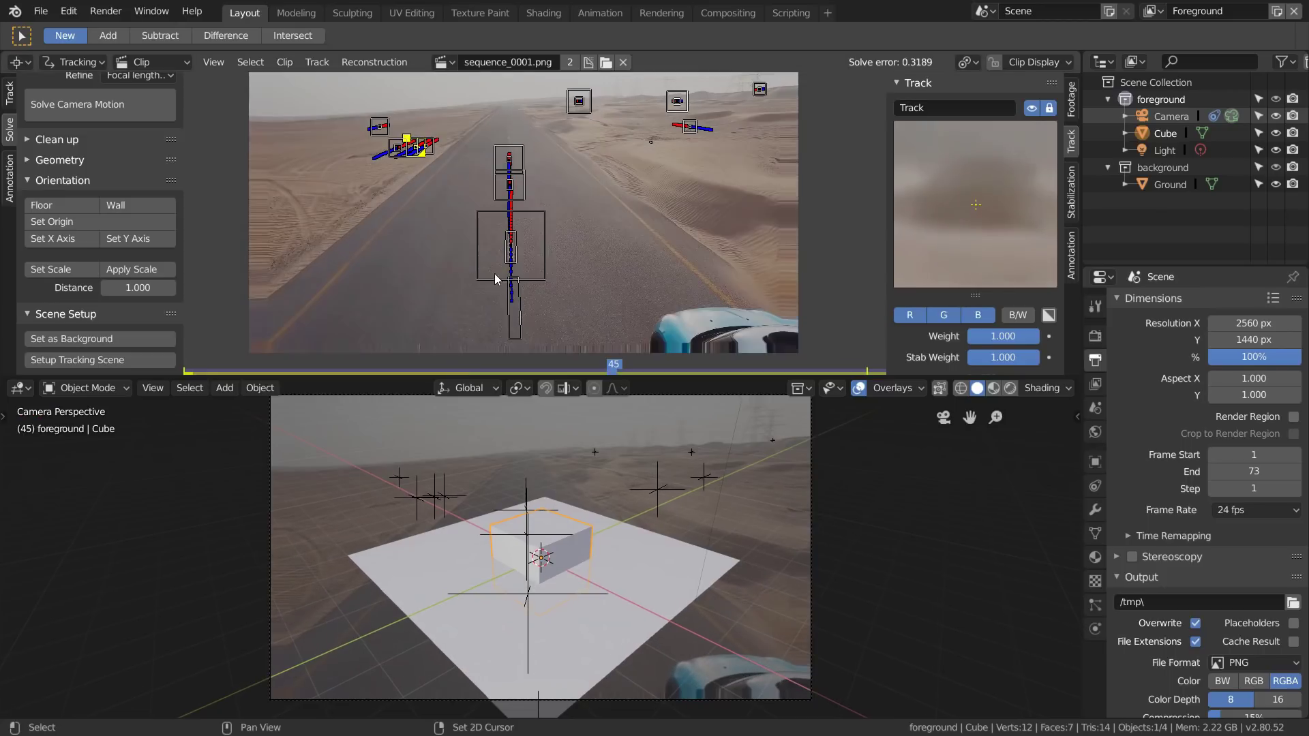
Select the ground markers Track.004, Track.003 and Track.007 and define them as the floor
scroll(487, 213, "up", 3)
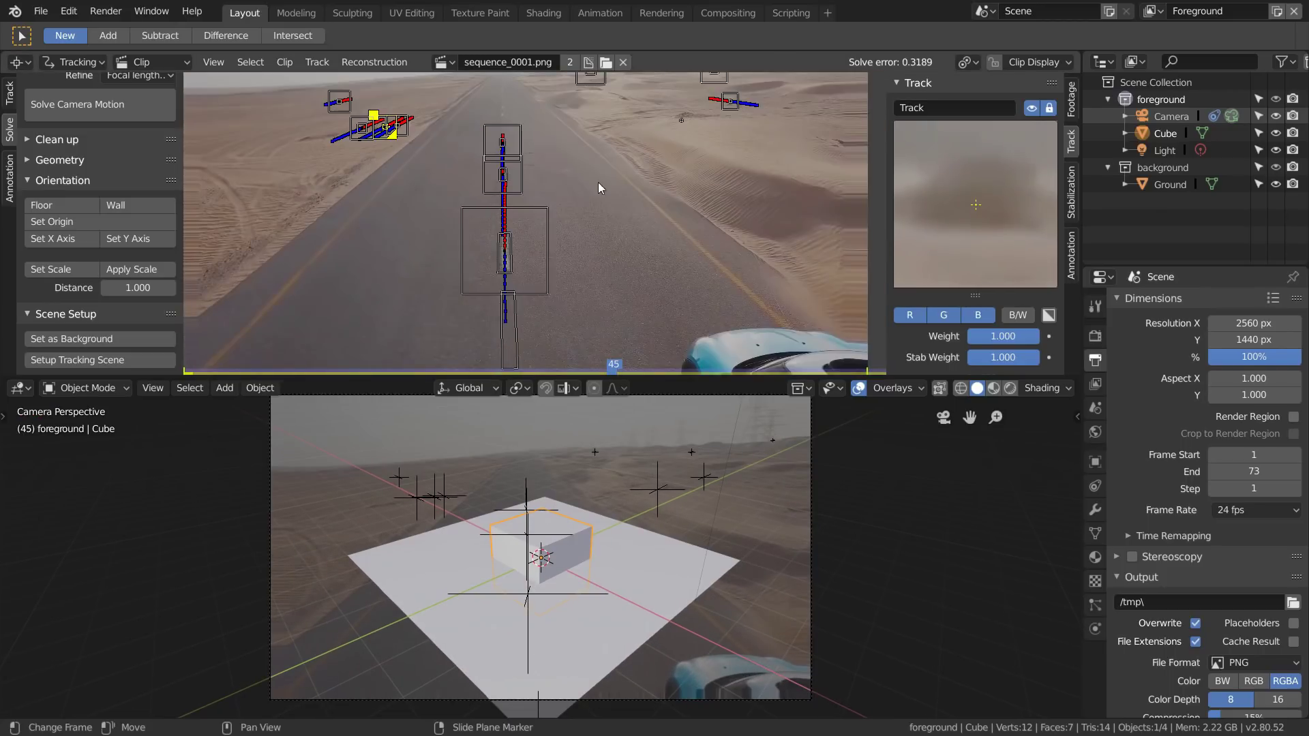
left_click(505, 234)
scroll(505, 199, "up", 2)
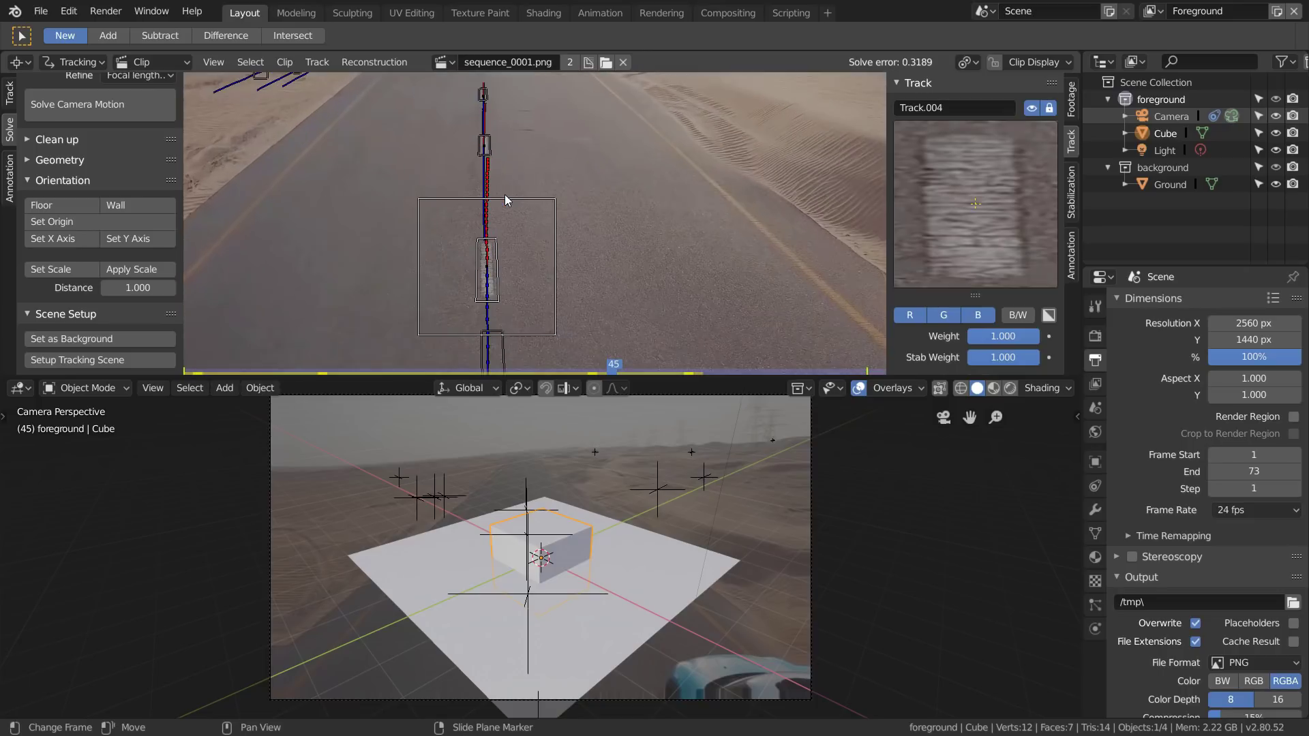
middle_click_drag(505, 199, 625, 245)
left_click(629, 205)
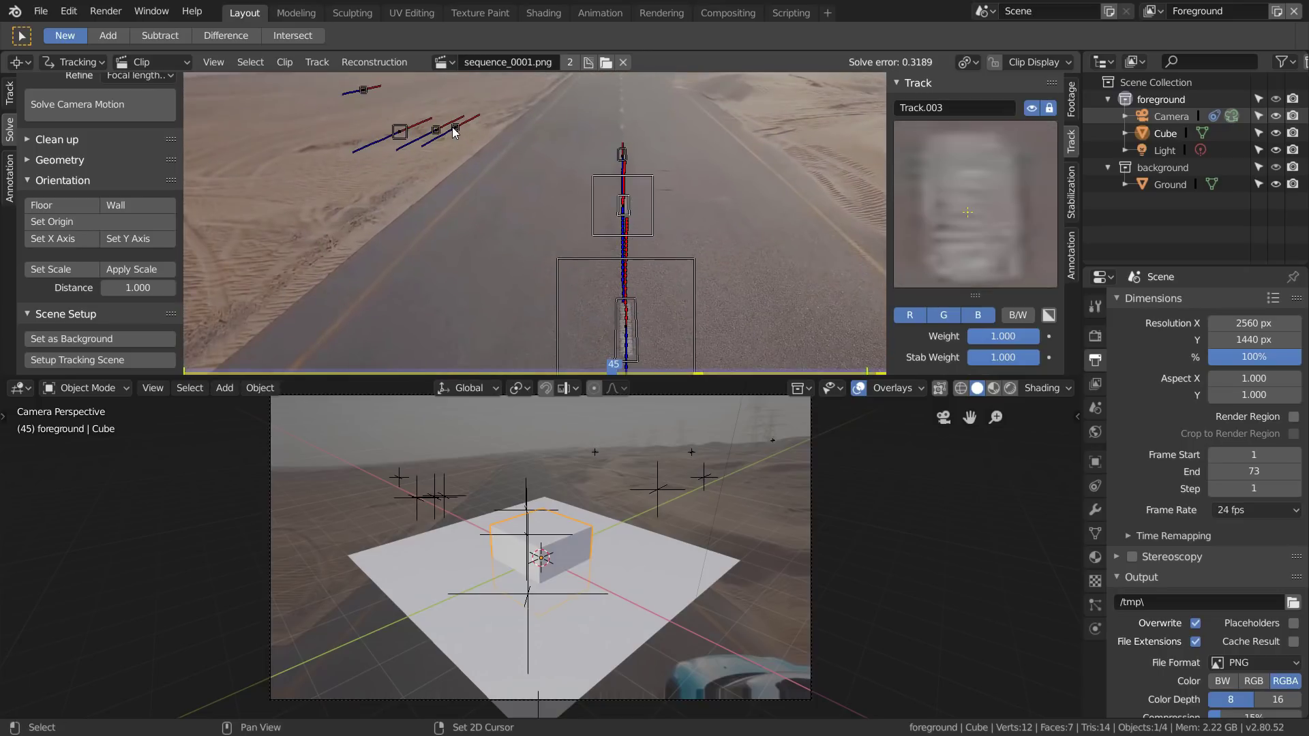
left_click(455, 129)
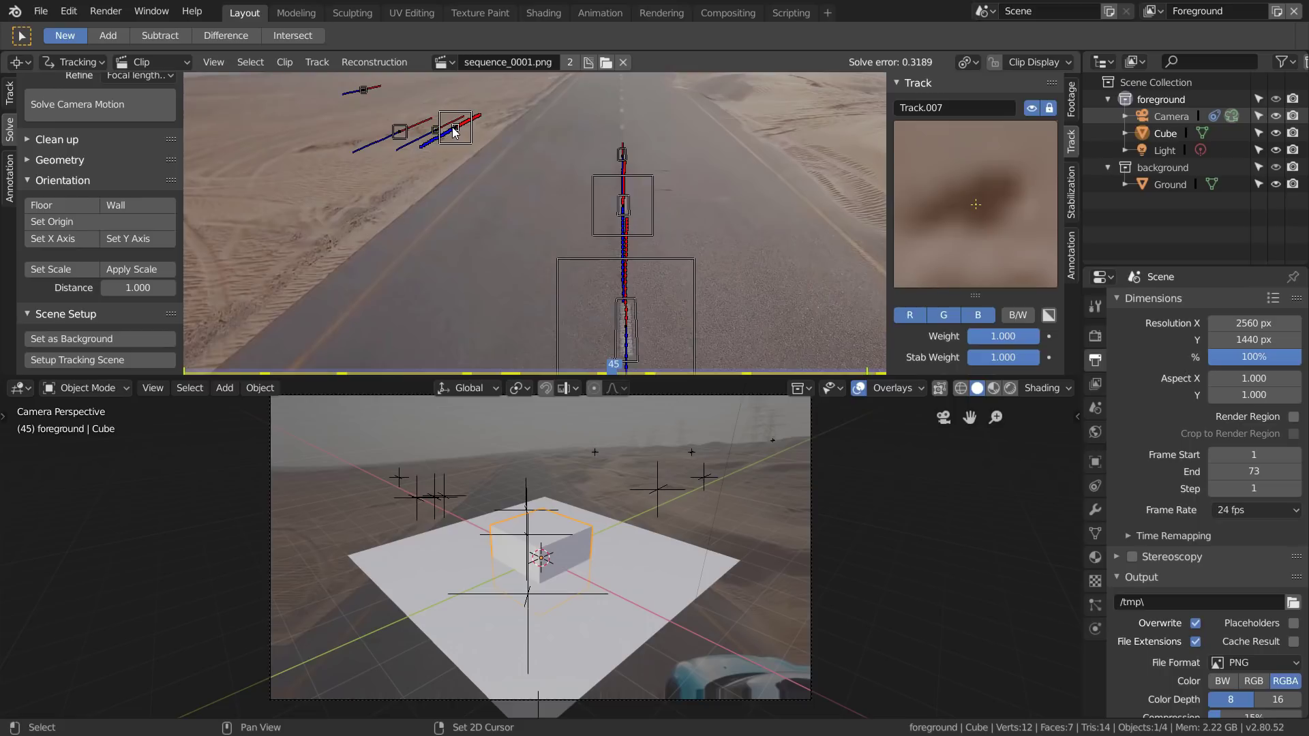
left_click(59, 206)
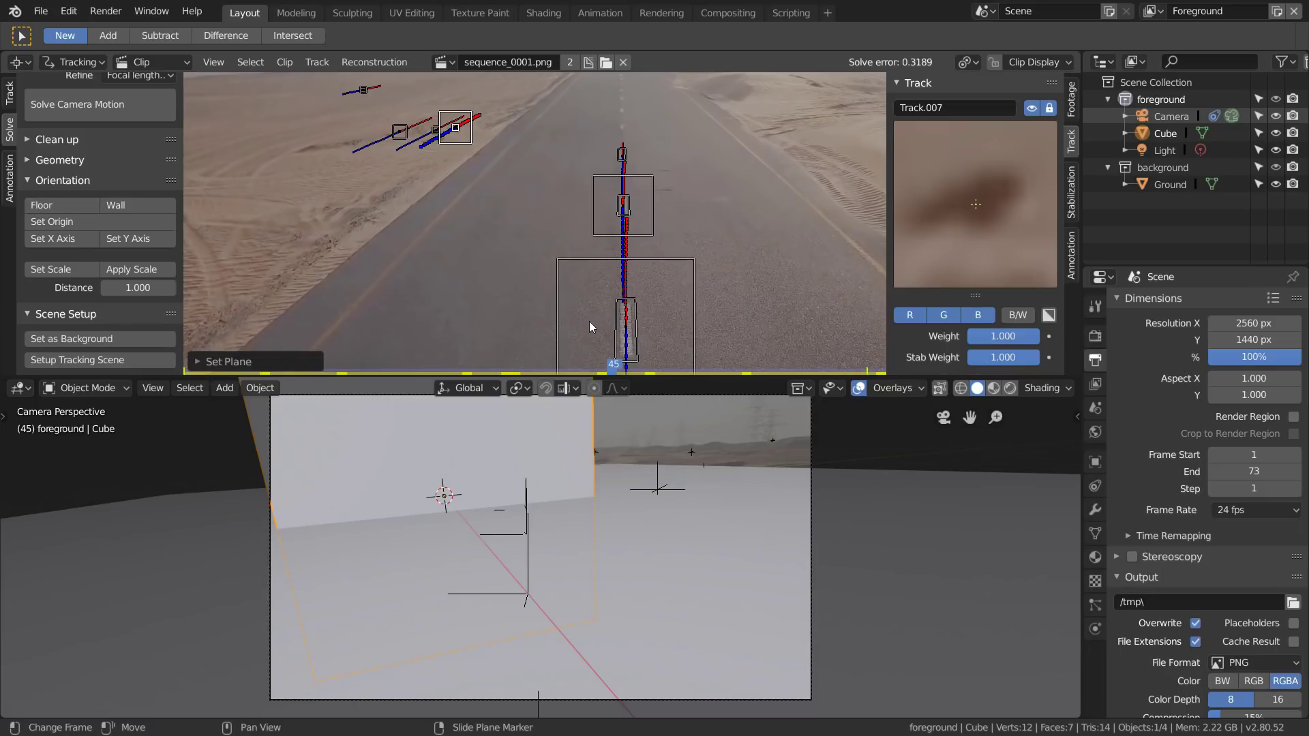
Set the scene scale using a distance of 5.000 between Track.004 and Track.003 on the centre line
left_click(633, 302)
left_click(628, 203, "shift")
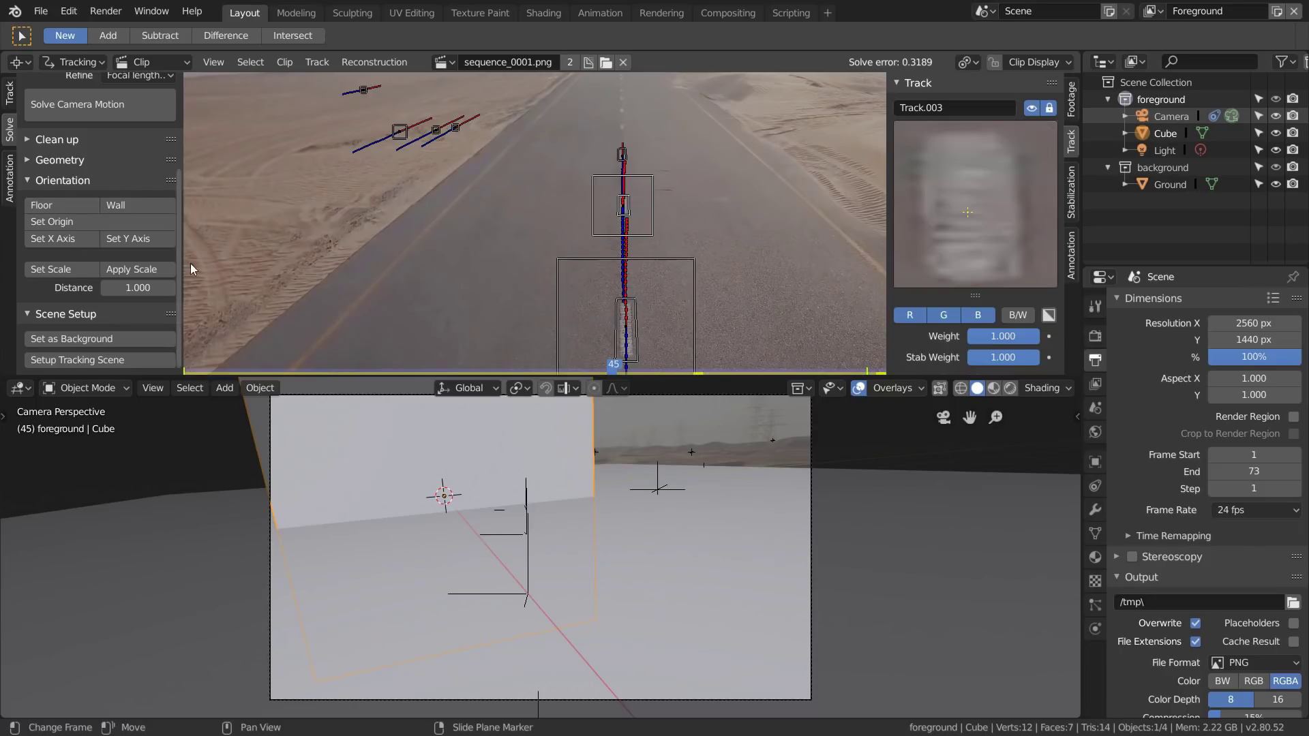
left_click(74, 273)
left_click(142, 285)
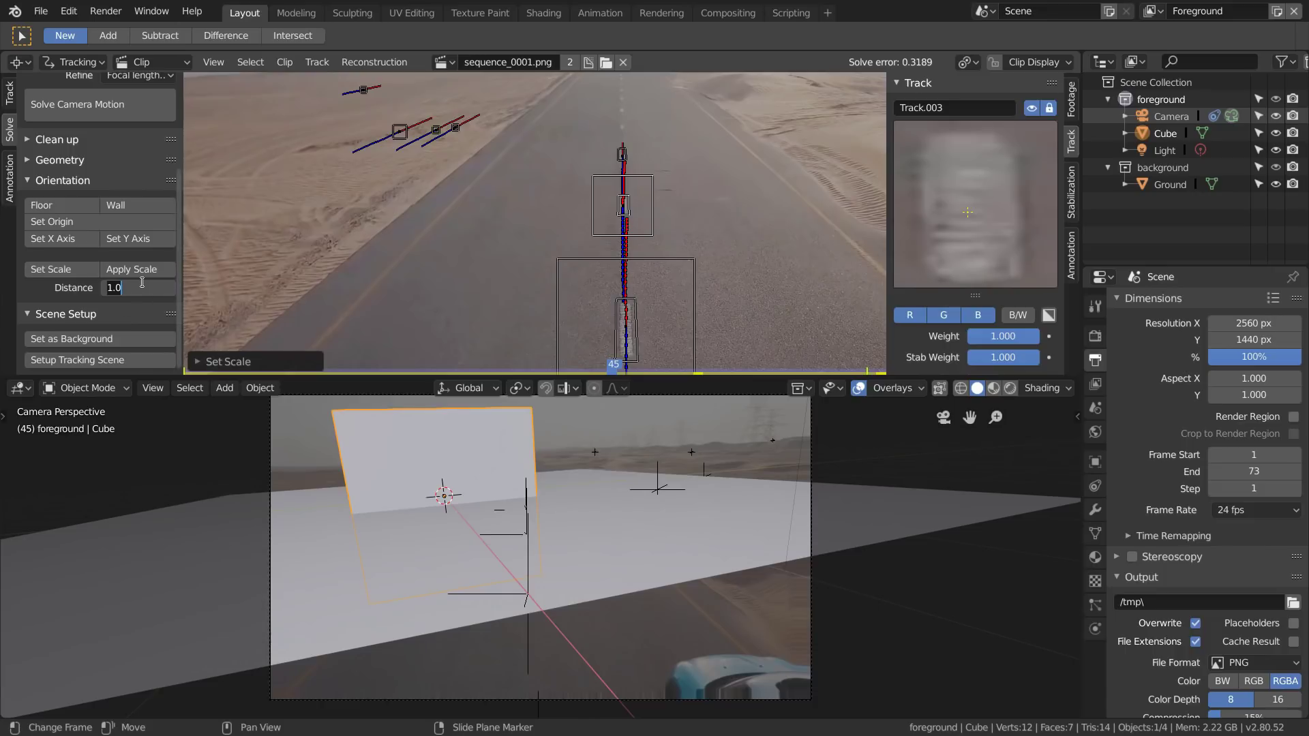
type("5")
key("Return")
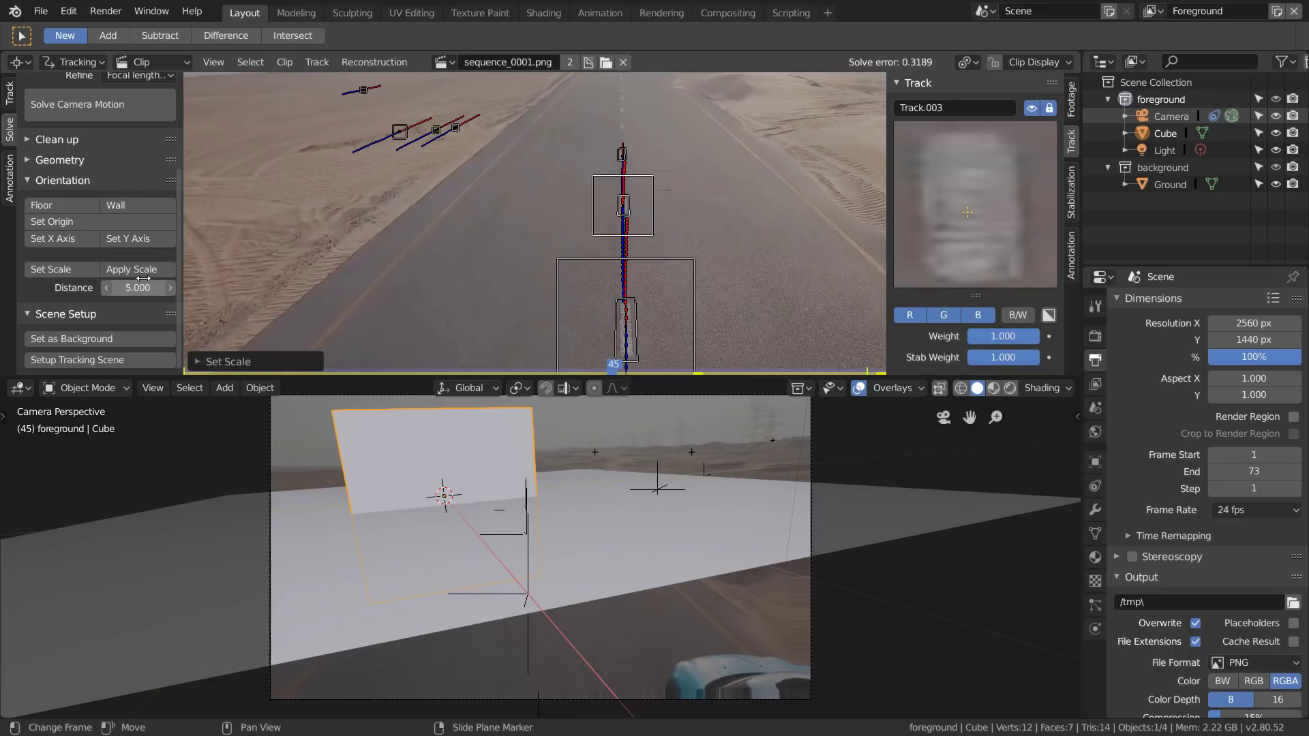
left_click(87, 268)
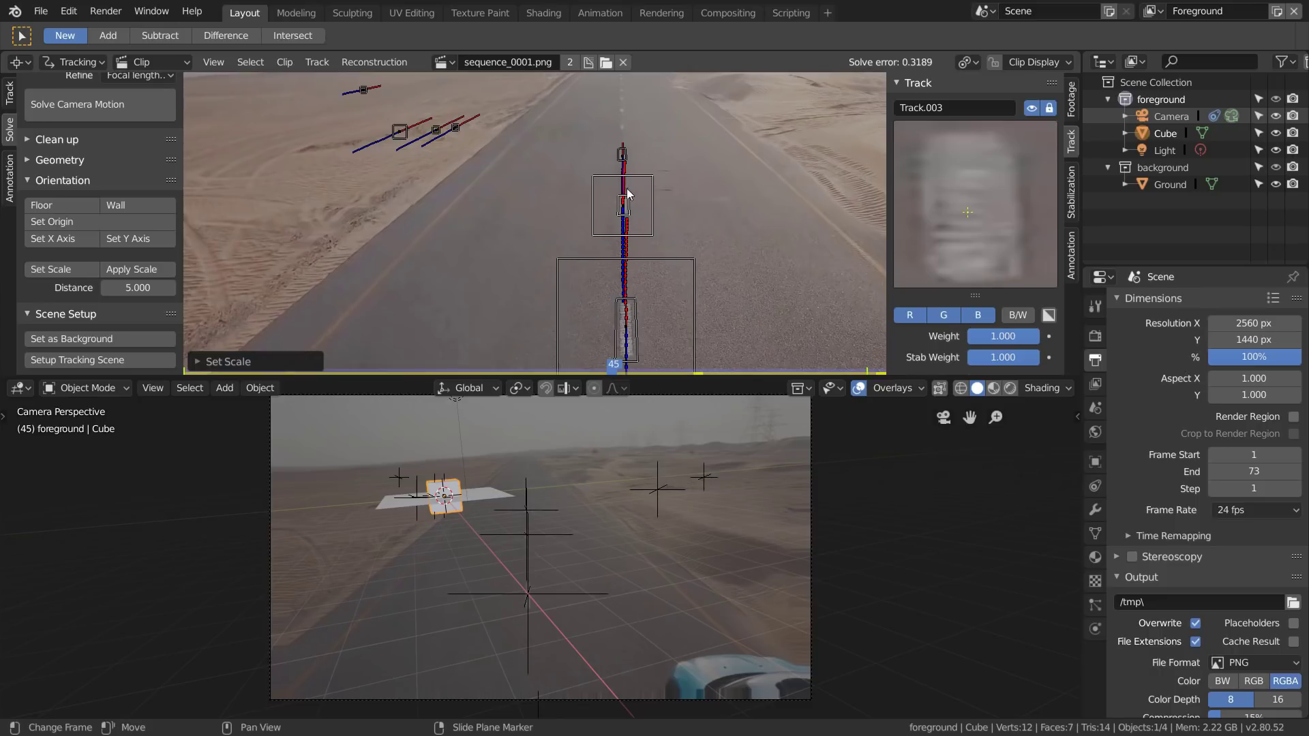
Set the scene origin at Track.004 and the Y axis through Track.003, then play the animation to check the alignment
left_click(634, 308)
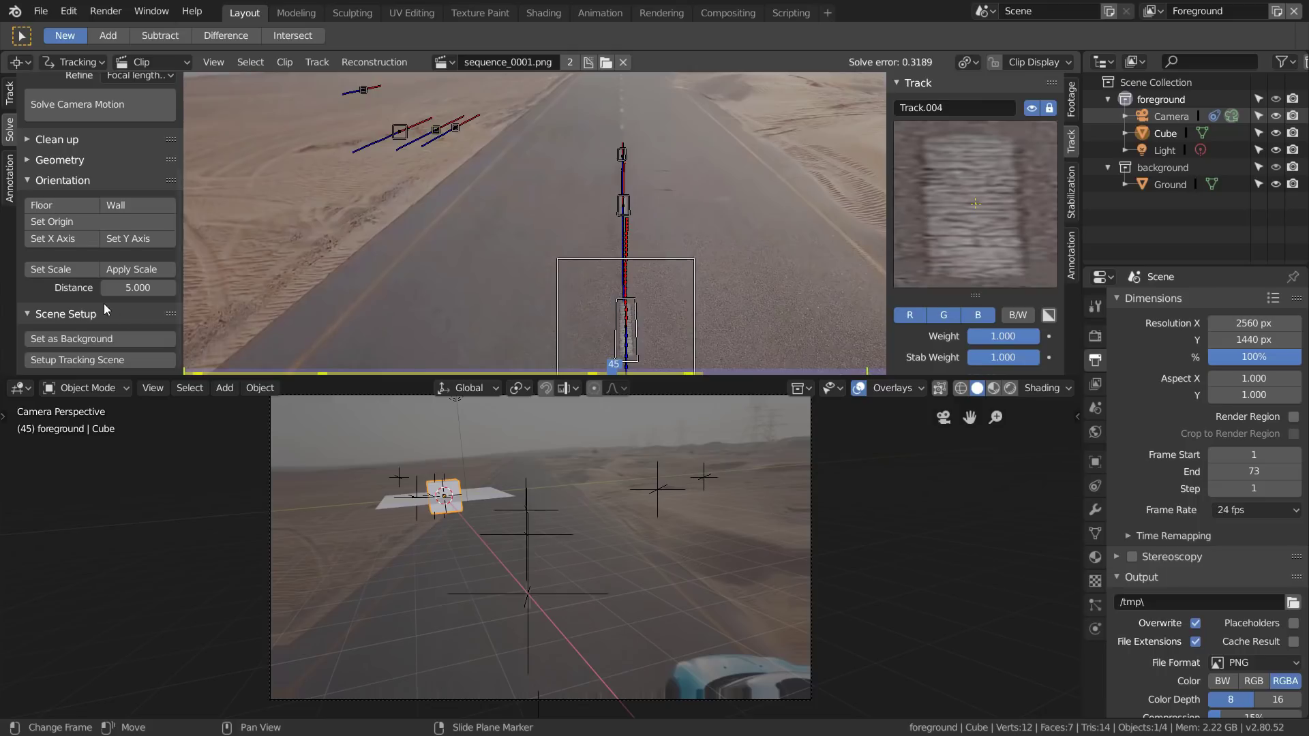
left_click(79, 219)
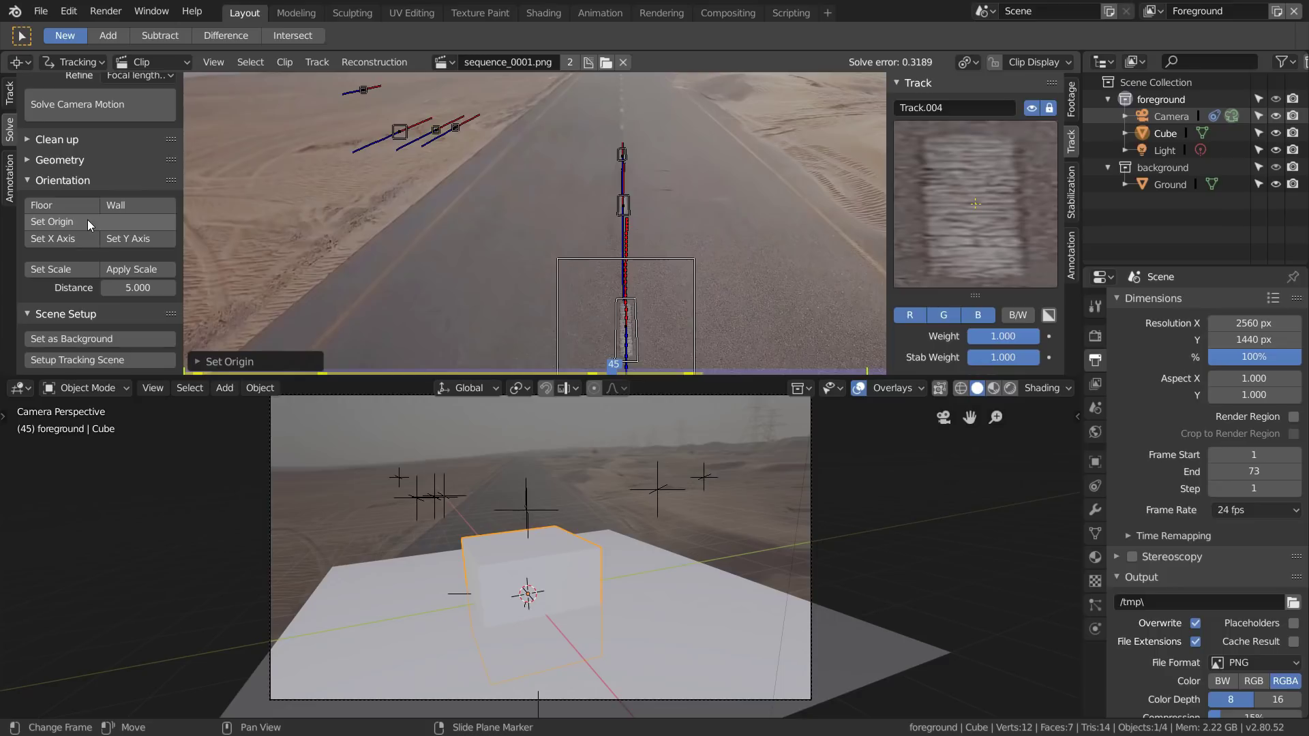
left_click(623, 205)
left_click(141, 239)
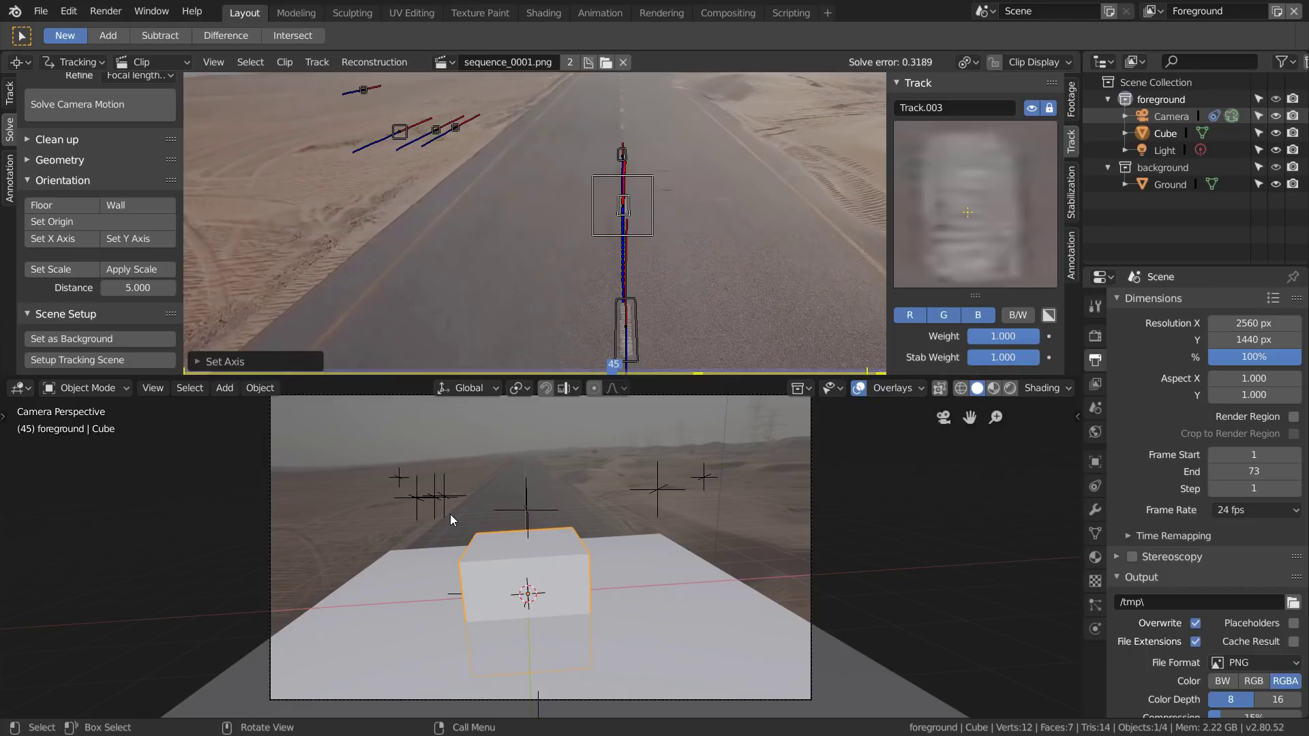
key("space")
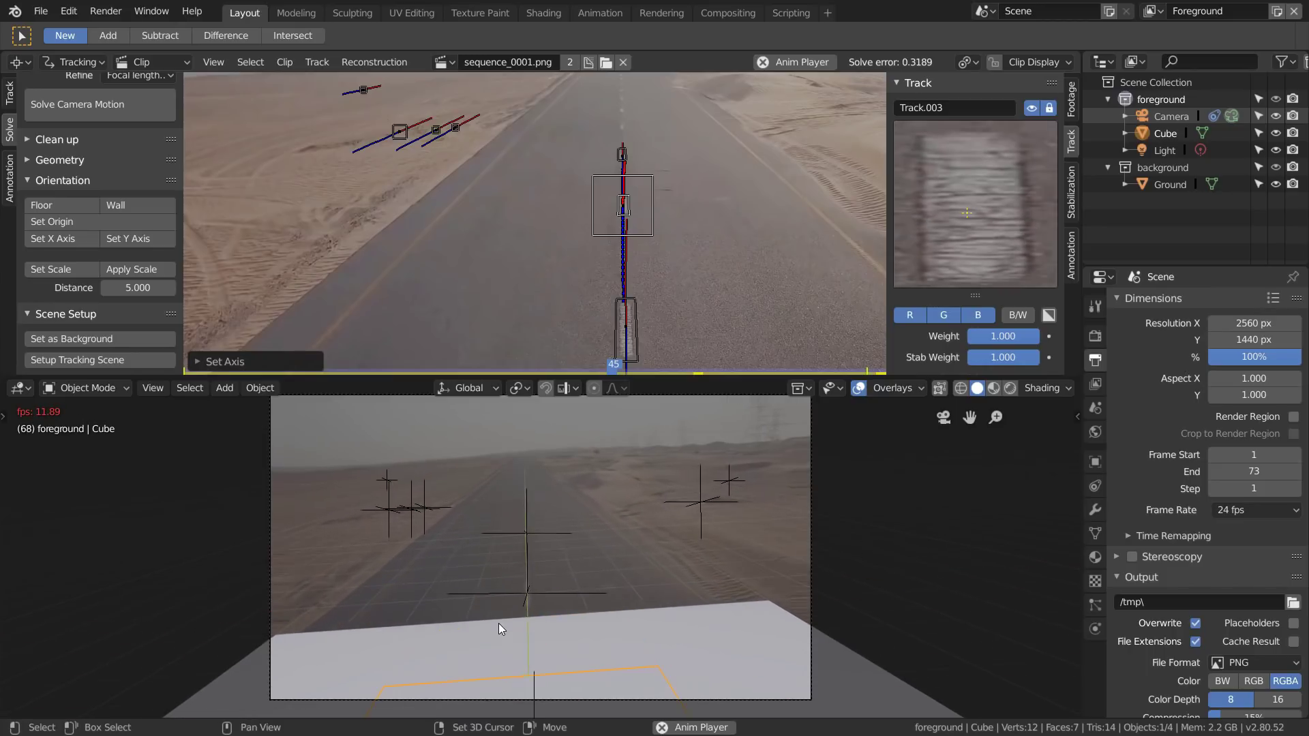
key("space")
Expand the 3D Viewport over the clip area, split off a narrow Timeline below it and go to frame 35
key("ctrl+space")
left_click_drag(1, 672, 1, 624)
left_click(70, 643)
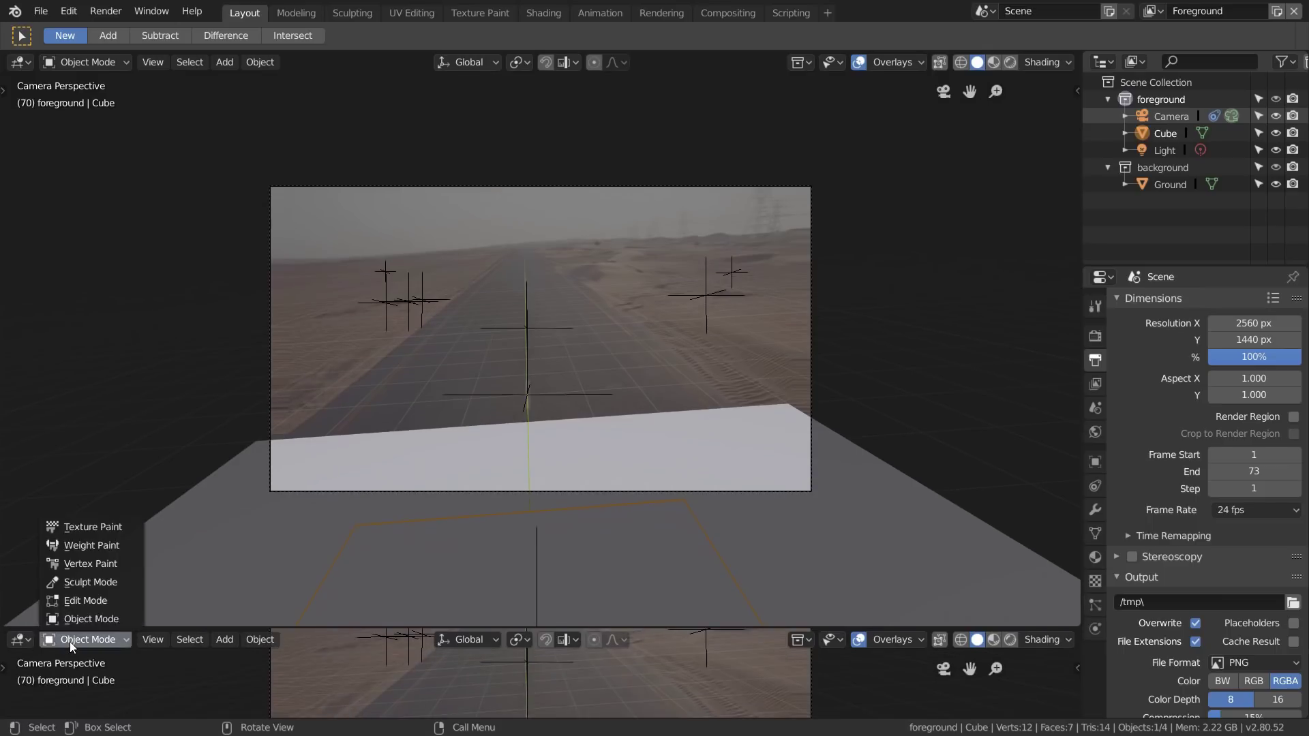
mouse_move(22, 641)
left_click(231, 567)
left_click_drag(361, 628, 368, 648)
right_click_drag(818, 695, 606, 710)
Select the solved camera, show its transform values and, looking through it, set its Y rotation to -0.311°
middle_click_drag(570, 436, 617, 429)
scroll(617, 430, "down", 4)
left_click(724, 289)
key("n")
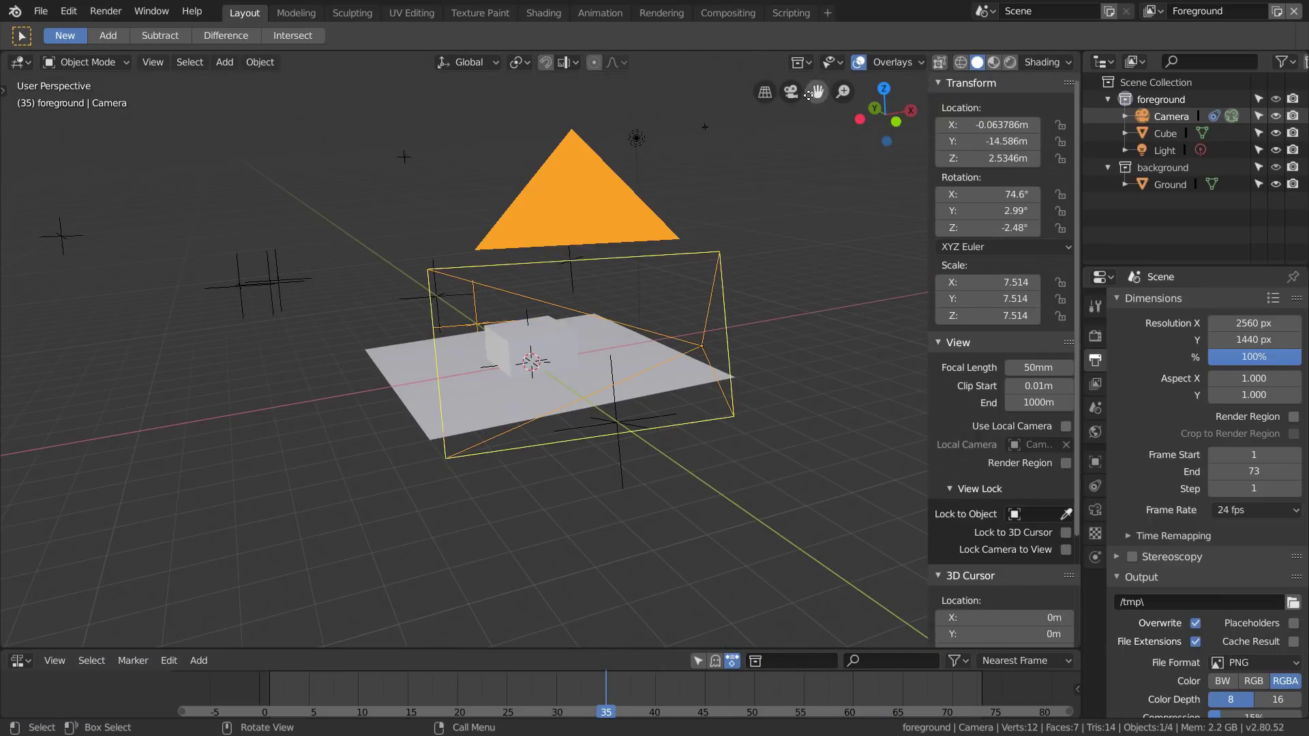
left_click(791, 91)
key("space")
mouse_move(613, 696)
right_mouse_down()
mouse_move(438, 711)
mouse_move(606, 710)
right_mouse_up()
left_click_drag(988, 211, 953, 210)
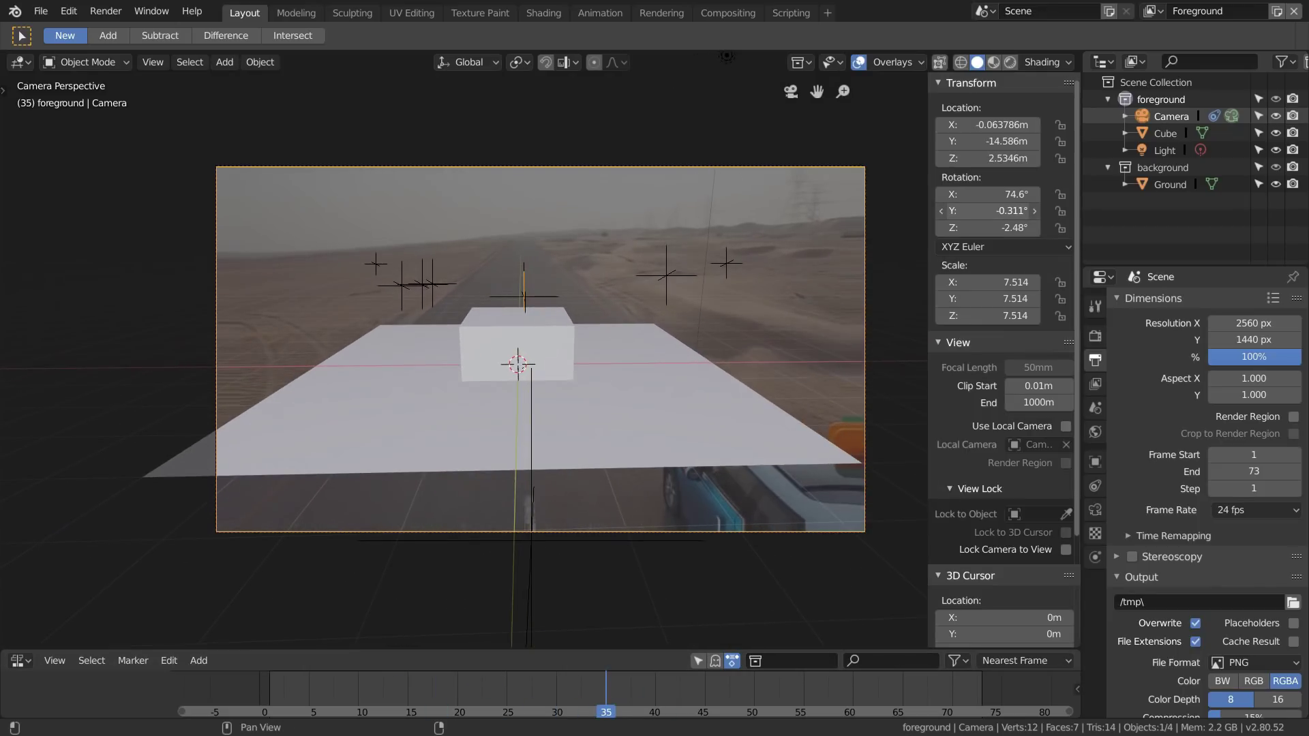
Fine-tune the camera's Y rotation to -0.211°, check the levelling along the timeline and save the file
mouse_move(581, 699)
right_mouse_down()
mouse_move(541, 713)
mouse_move(505, 675)
mouse_move(576, 675)
right_mouse_up()
left_click_drag(991, 212, 993, 211)
right_click_drag(666, 697, 451, 708)
left_click_drag(453, 709, 867, 690)
right_click_drag(865, 685, 576, 682)
key("ctrl+s")
Switch the viewport to Rendered shading and set the render engine to Cycles
left_click(1010, 62)
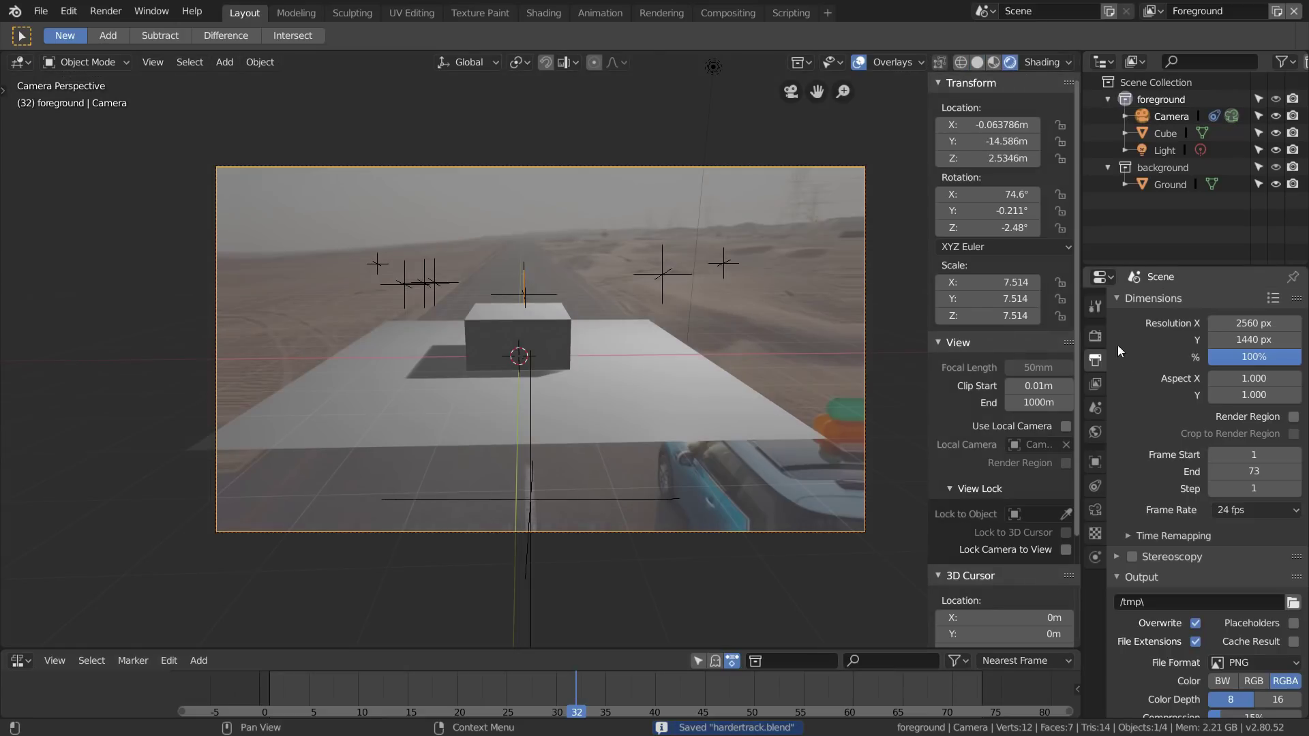
left_click(1095, 336)
left_click(1235, 303)
left_click(1224, 360)
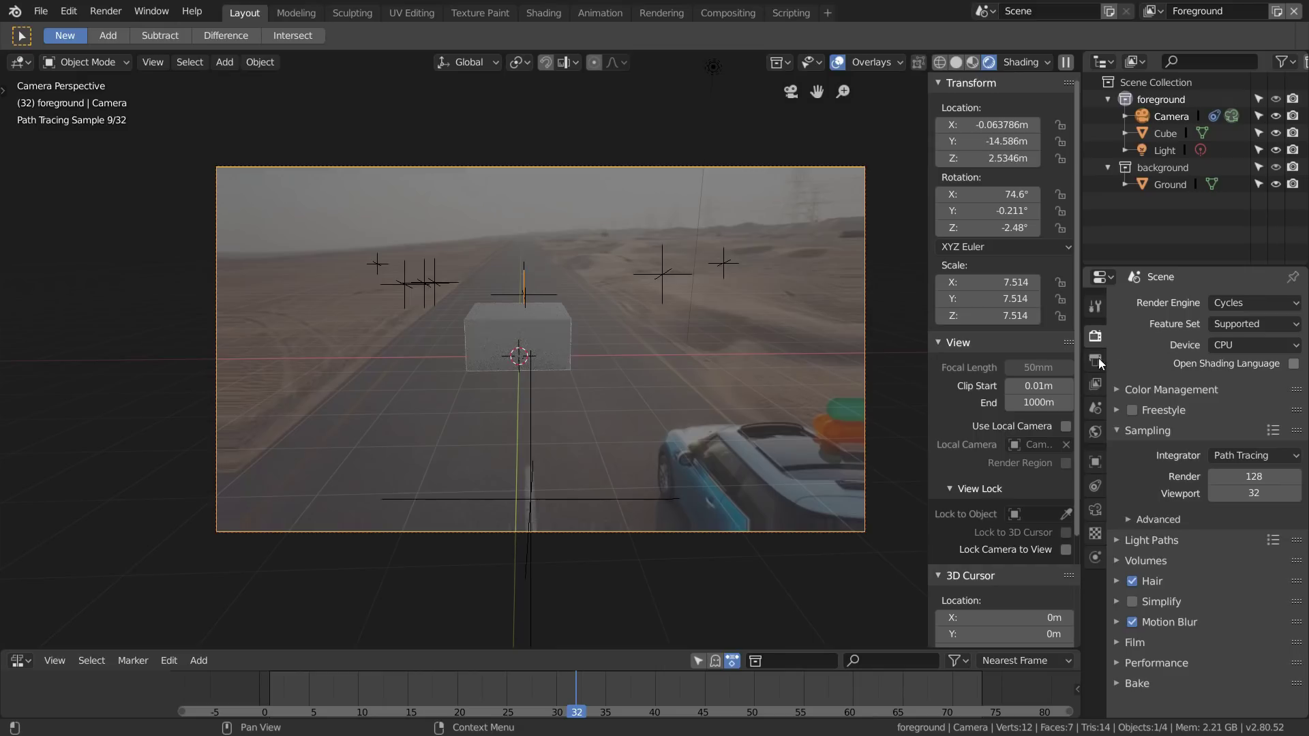
Move the Ground object into the foreground collection and delete the empty background collection
left_click_drag(1156, 187, 1152, 114)
left_click(1166, 185)
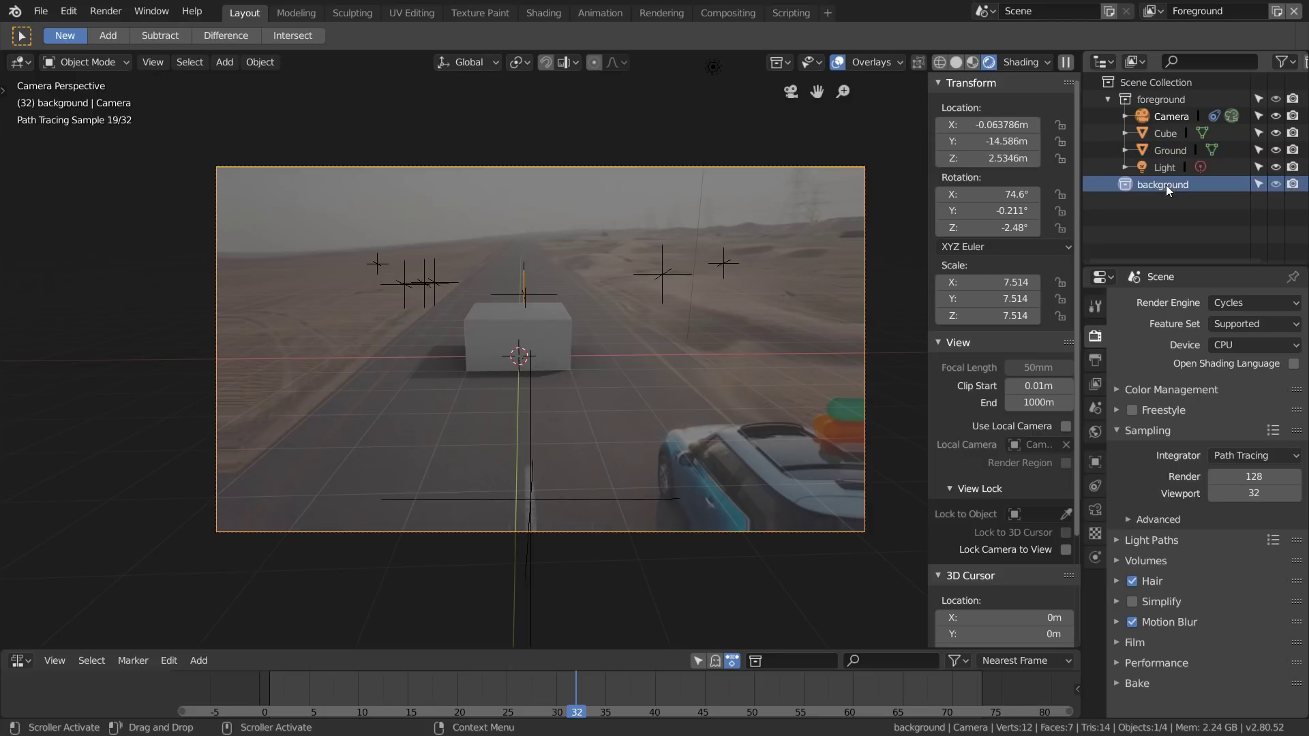
key("Delete")
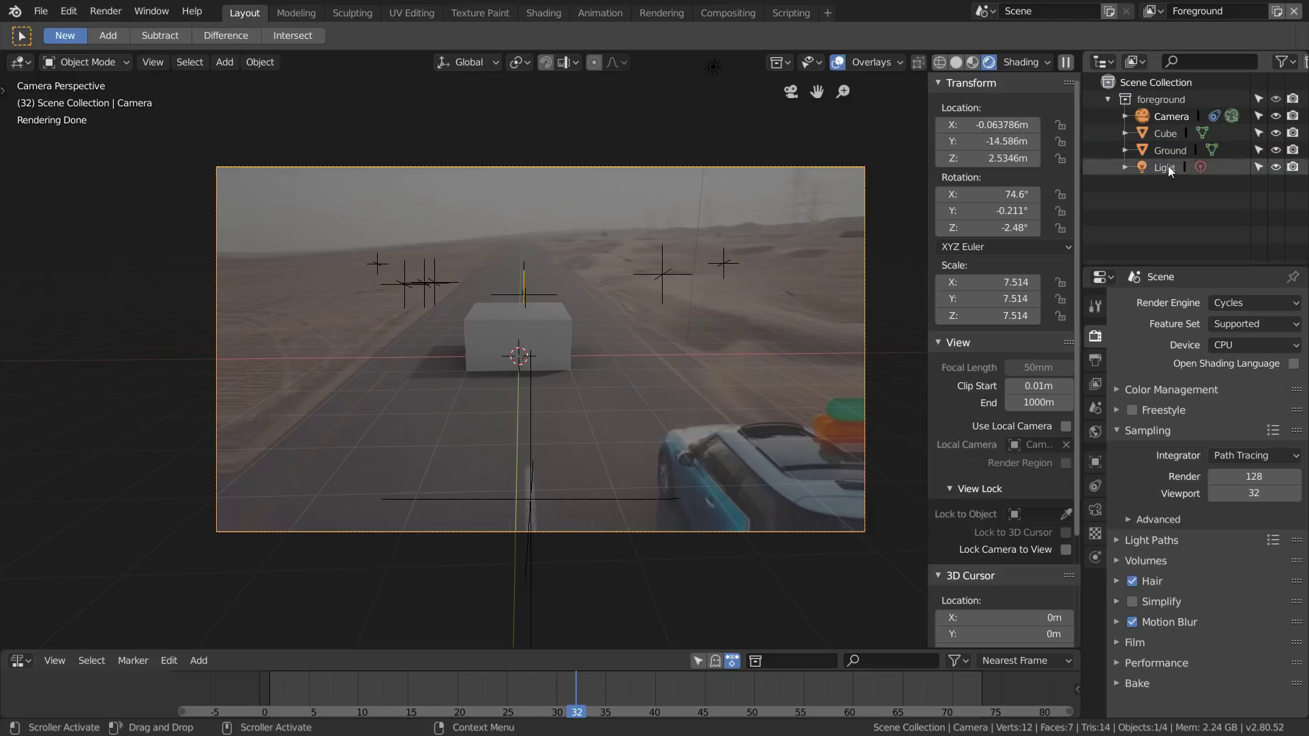
Remove the background view layer, keeping only Foreground, and delete the cube standing on the road
left_click(1152, 11)
left_click(1127, 35)
left_click(1293, 13)
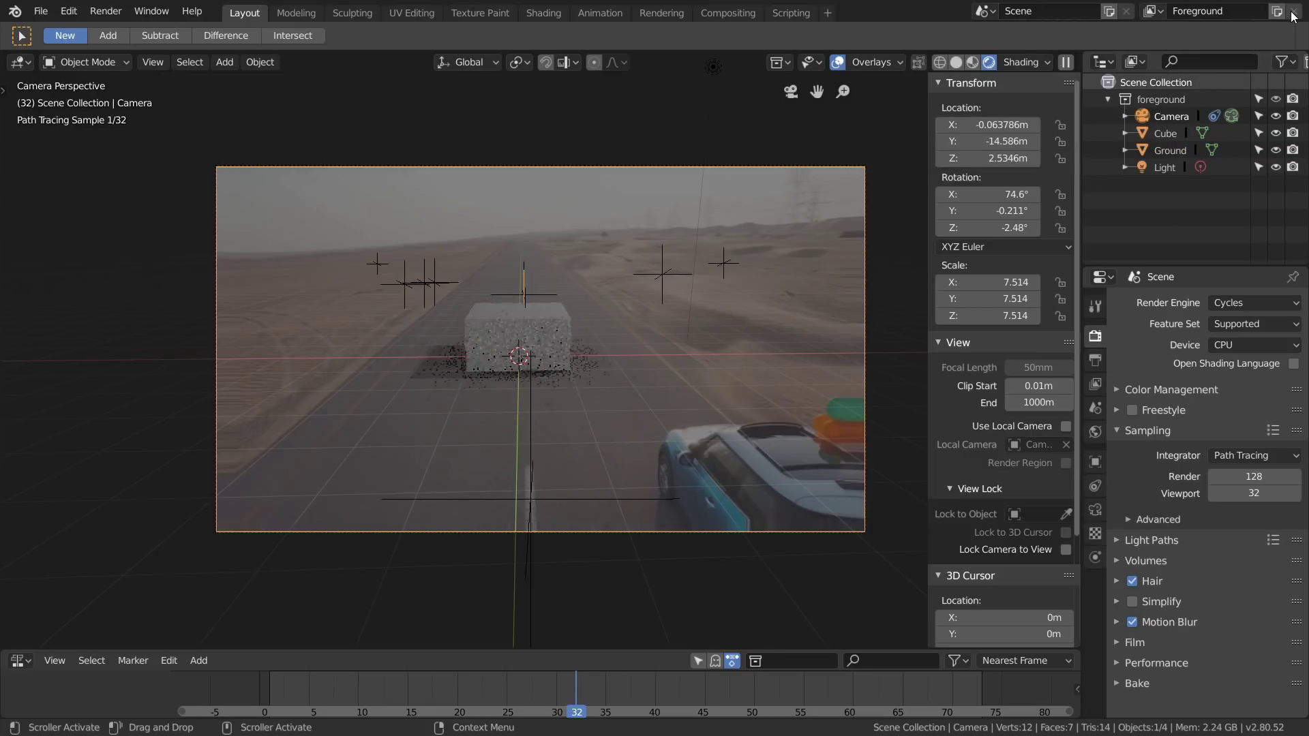
left_click(529, 320)
key("KP_Decimal")
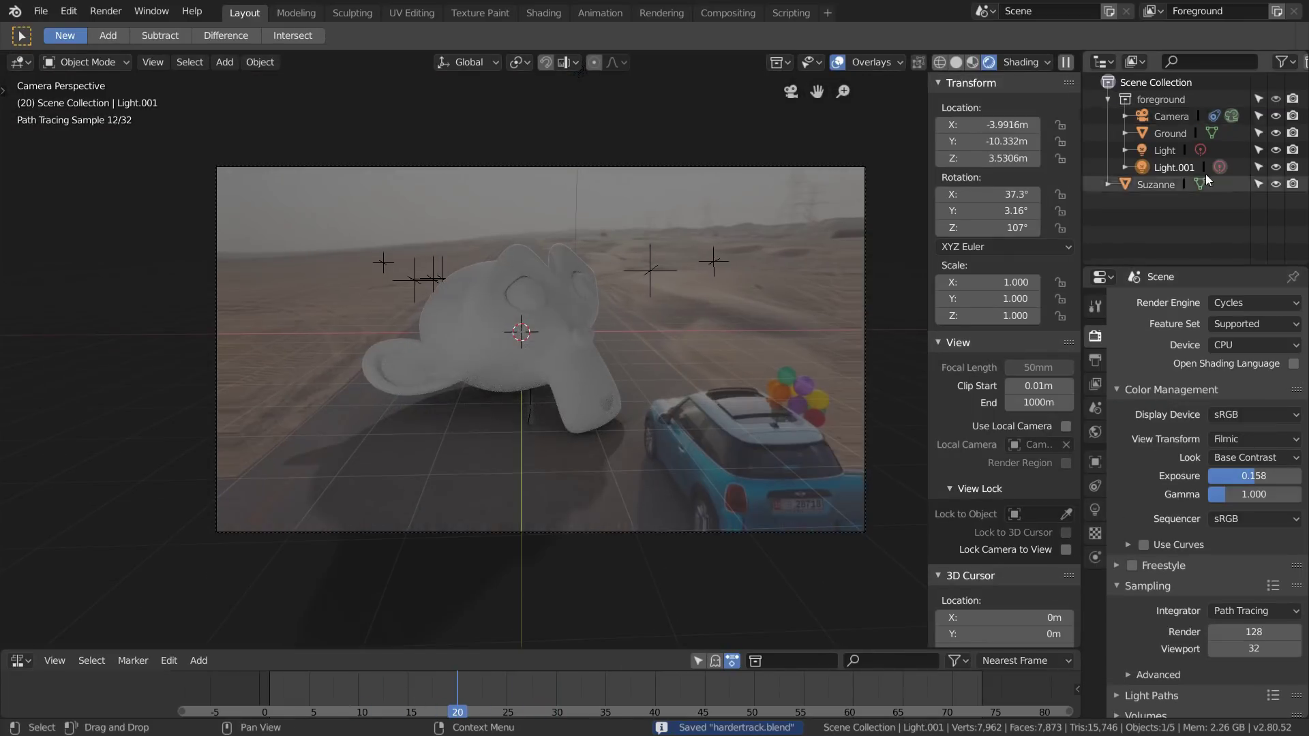
Set the alpha of the camera's background movie clip to 1.000
left_click(1172, 116)
left_click(1095, 510)
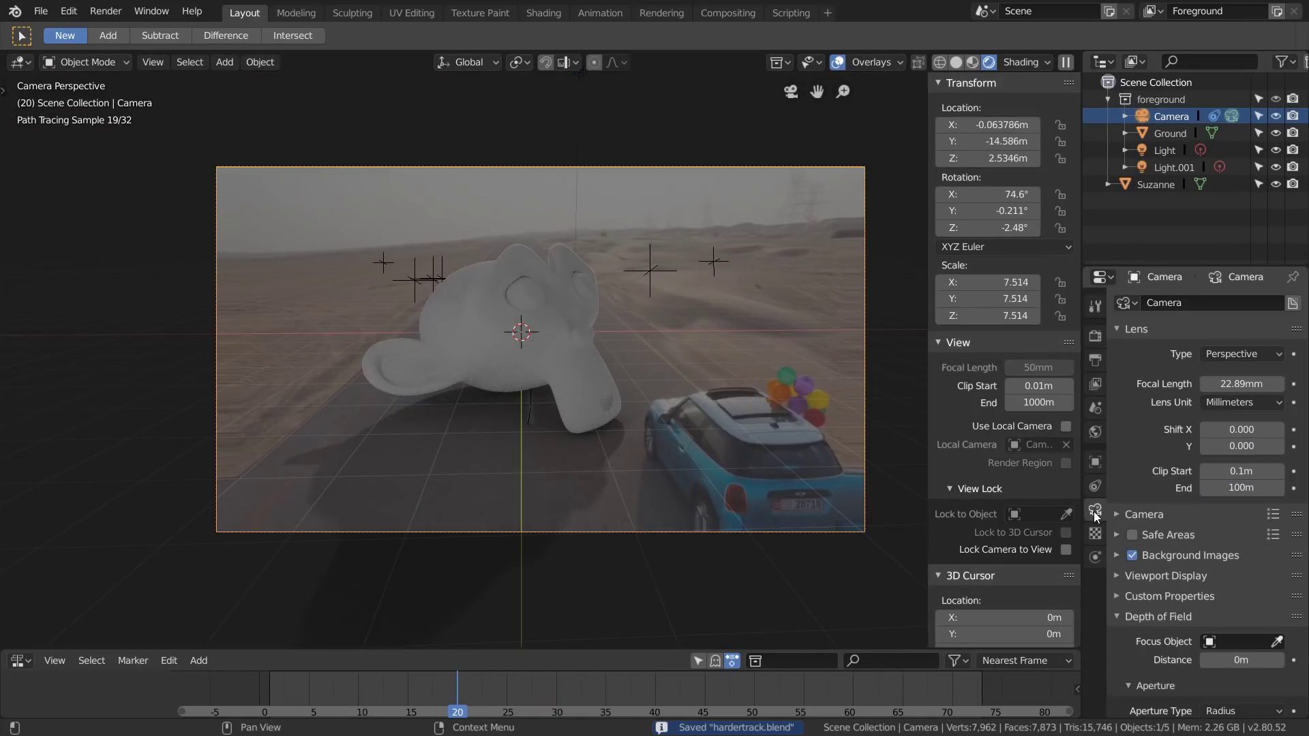
scroll(1193, 486, "down", 5)
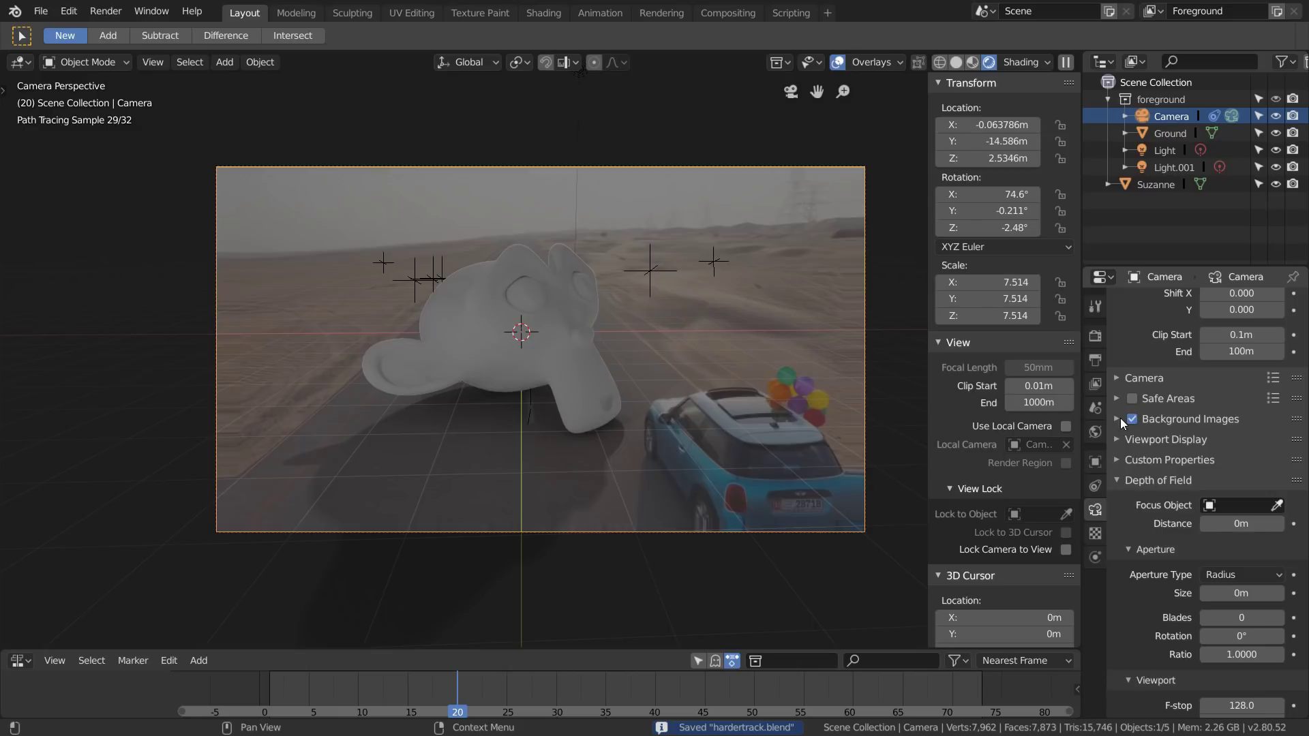
left_click(1118, 418)
scroll(1206, 505, "down", 1)
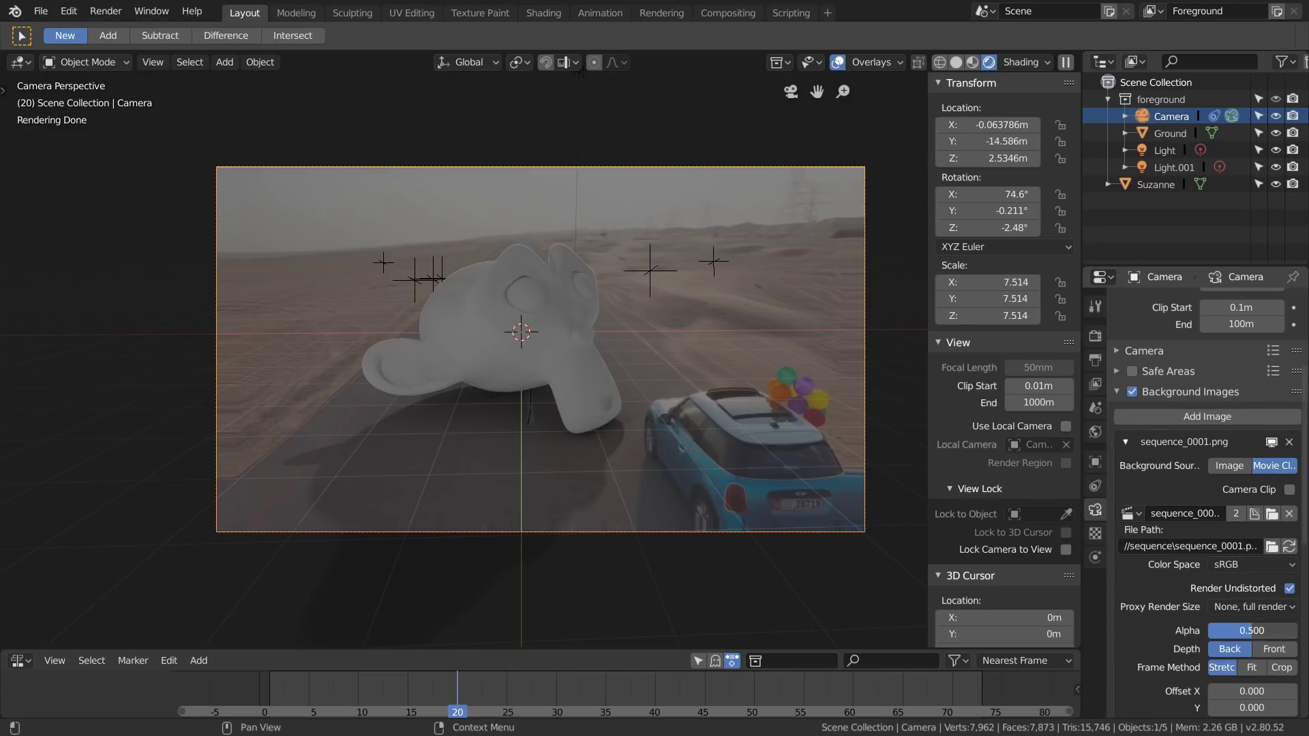
left_click_drag(1252, 631, 1297, 631)
Hide the viewport overlays, compare the footage with Render Undistorted off and on, and check the match along the timeline up to frame 22
right_click_drag(458, 710, 385, 707)
key("shift+alt+z")
left_click(1288, 590)
left_click(1288, 590)
left_click(1288, 590)
left_click(1288, 590)
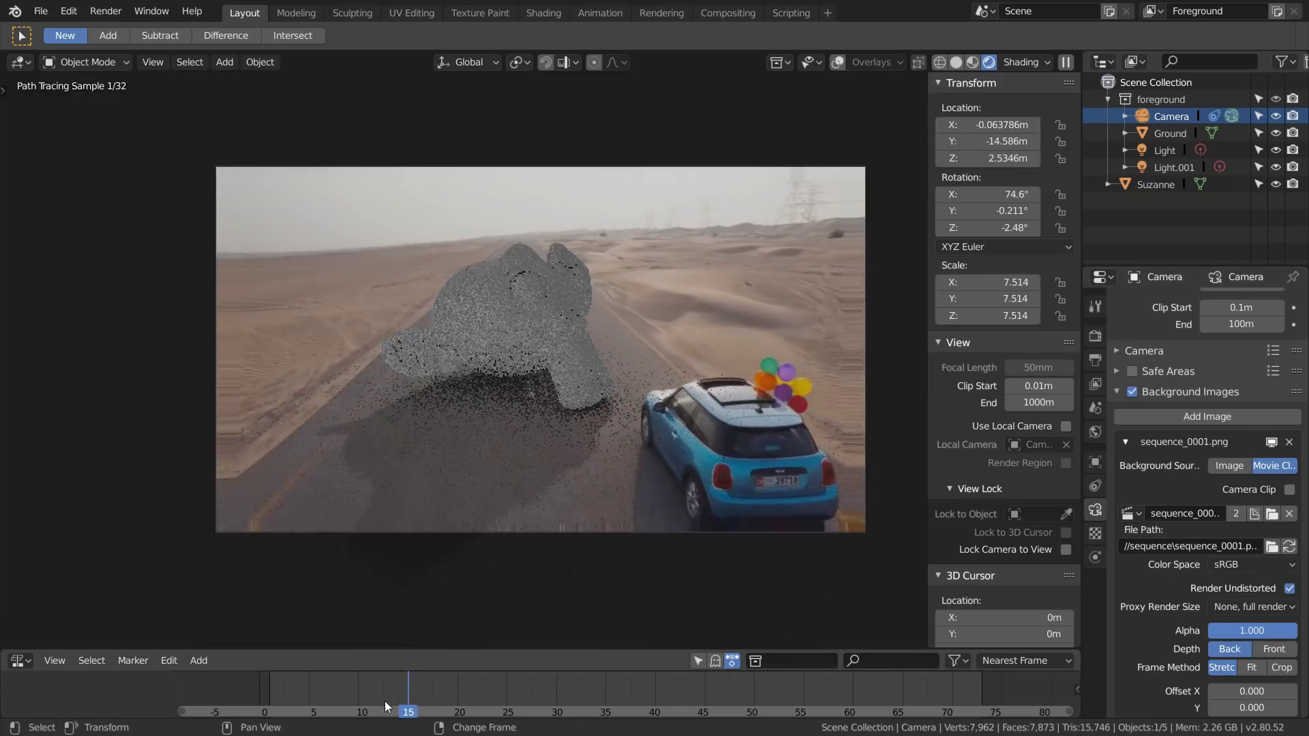
left_click_drag(386, 707, 477, 712)
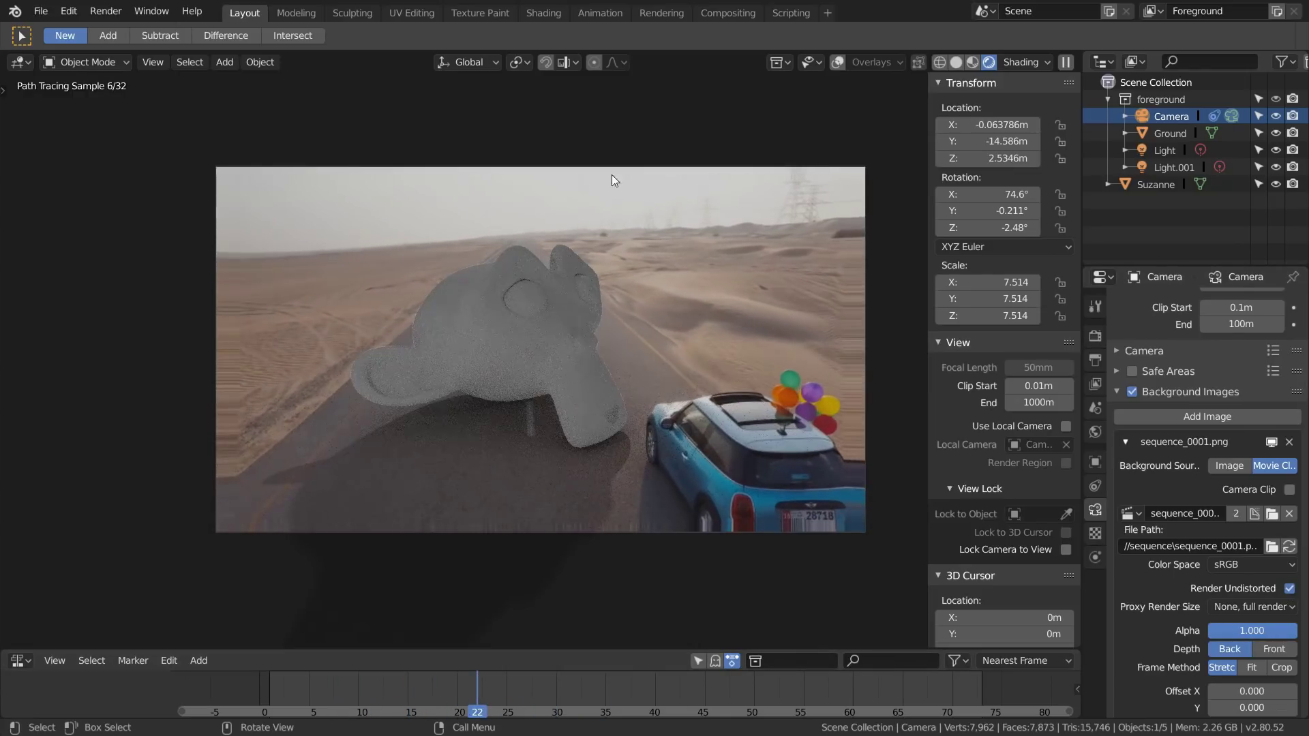
Open the Compositing workspace, delete every node except Composite and Viewer, and enable Auto Render
left_click(728, 12)
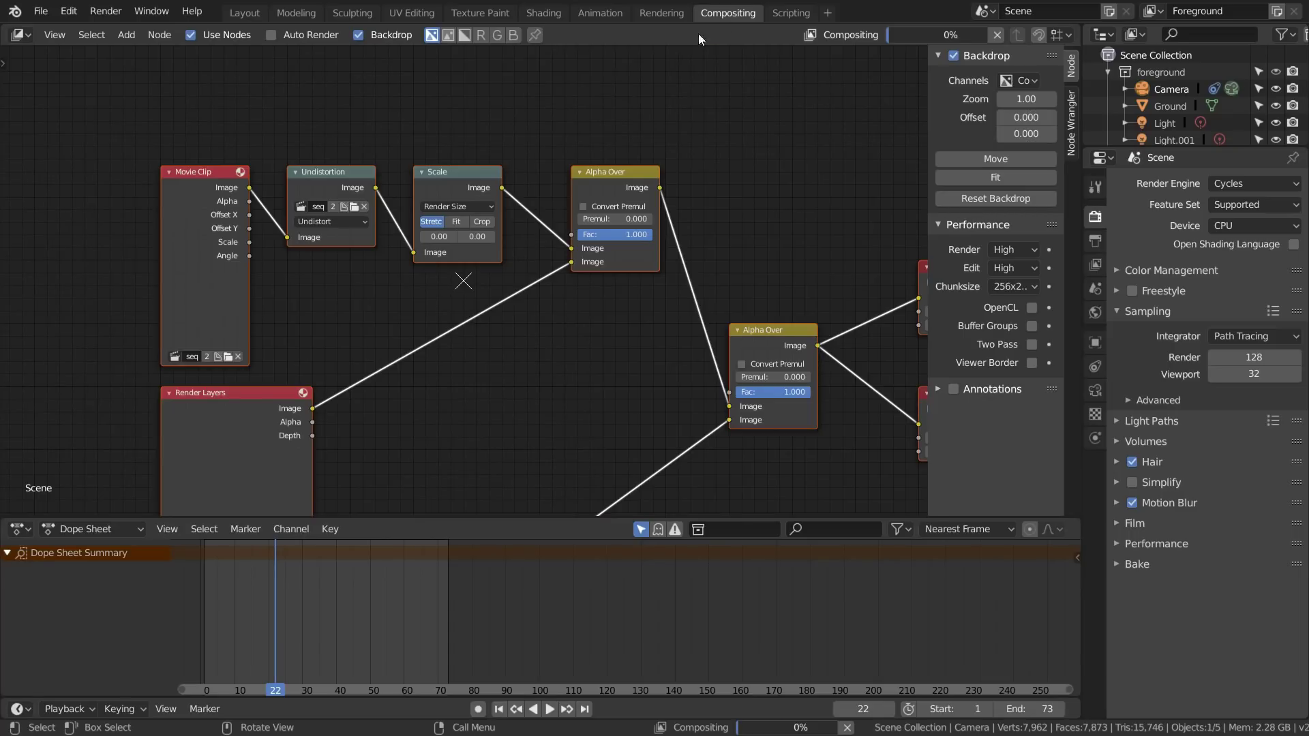
scroll(542, 222, "down", 5)
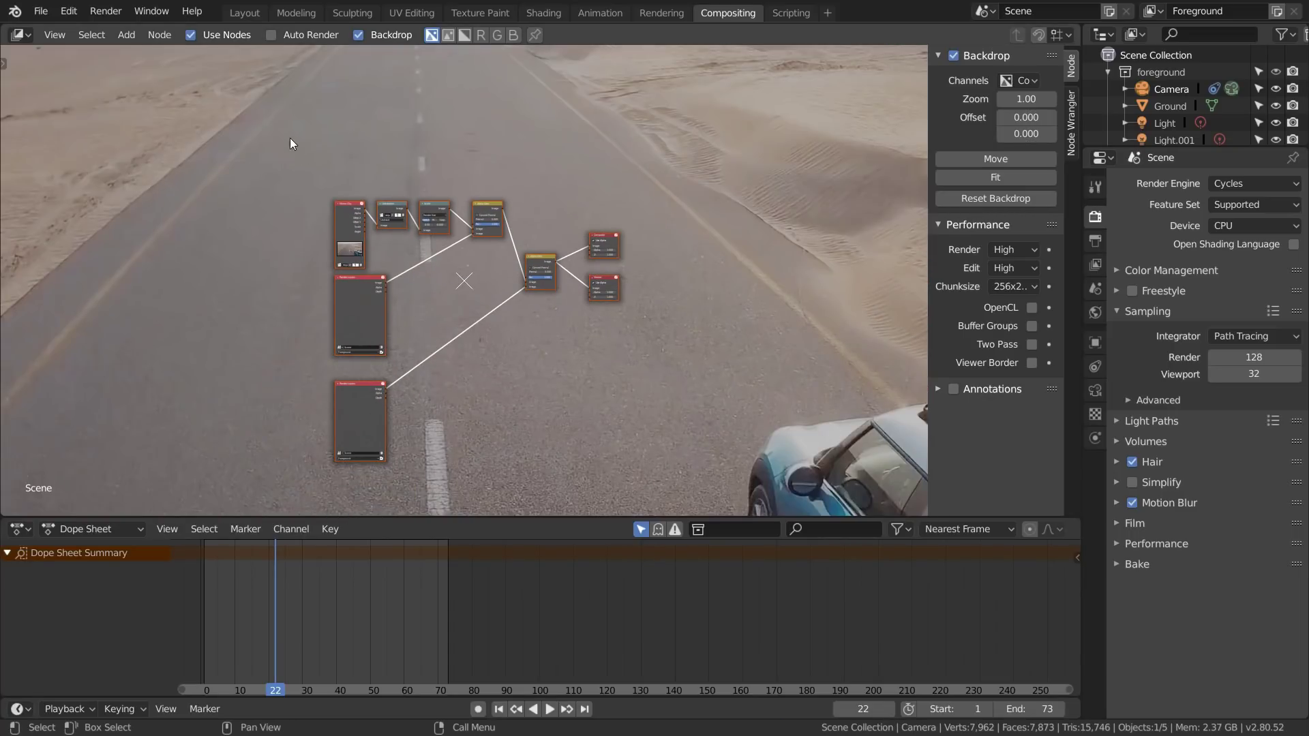
left_click_drag(290, 143, 534, 479)
key("x")
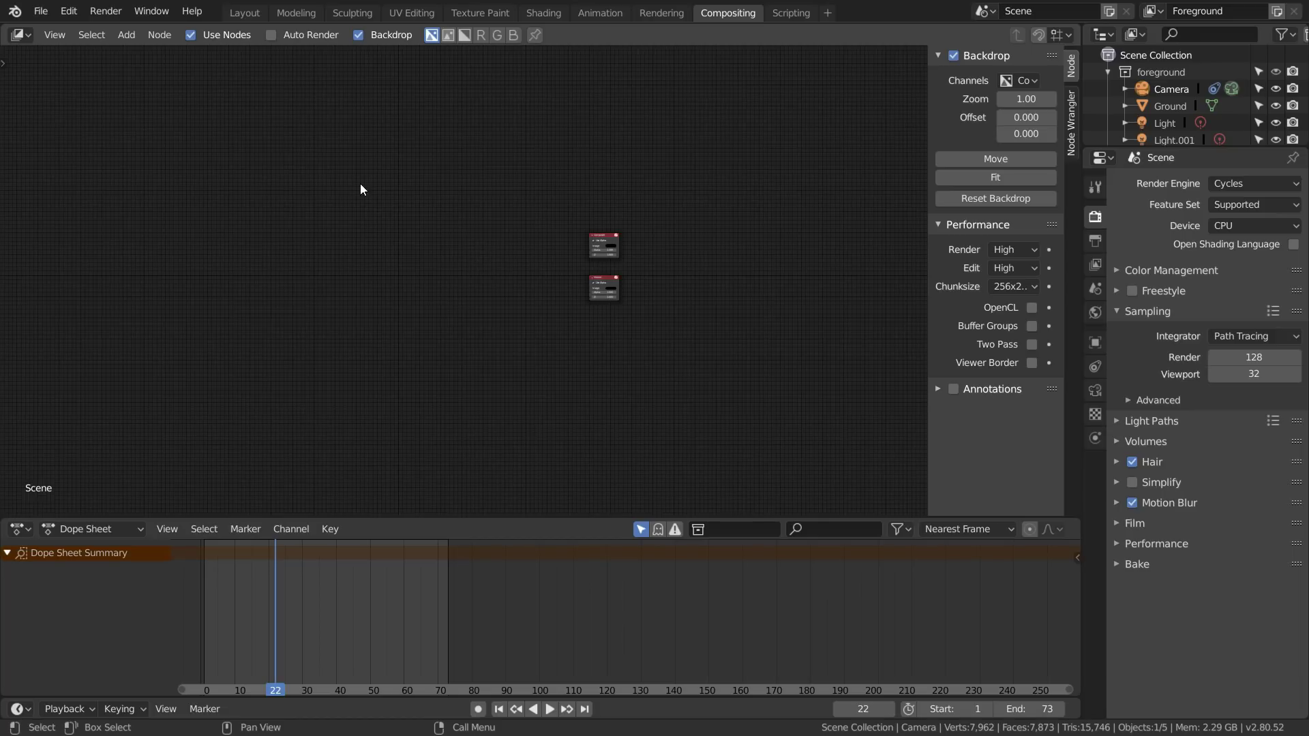
left_click(272, 35)
Add a Movie Clip node and place a Render Layers node above it in the compositor
scroll(458, 214, "up", 2)
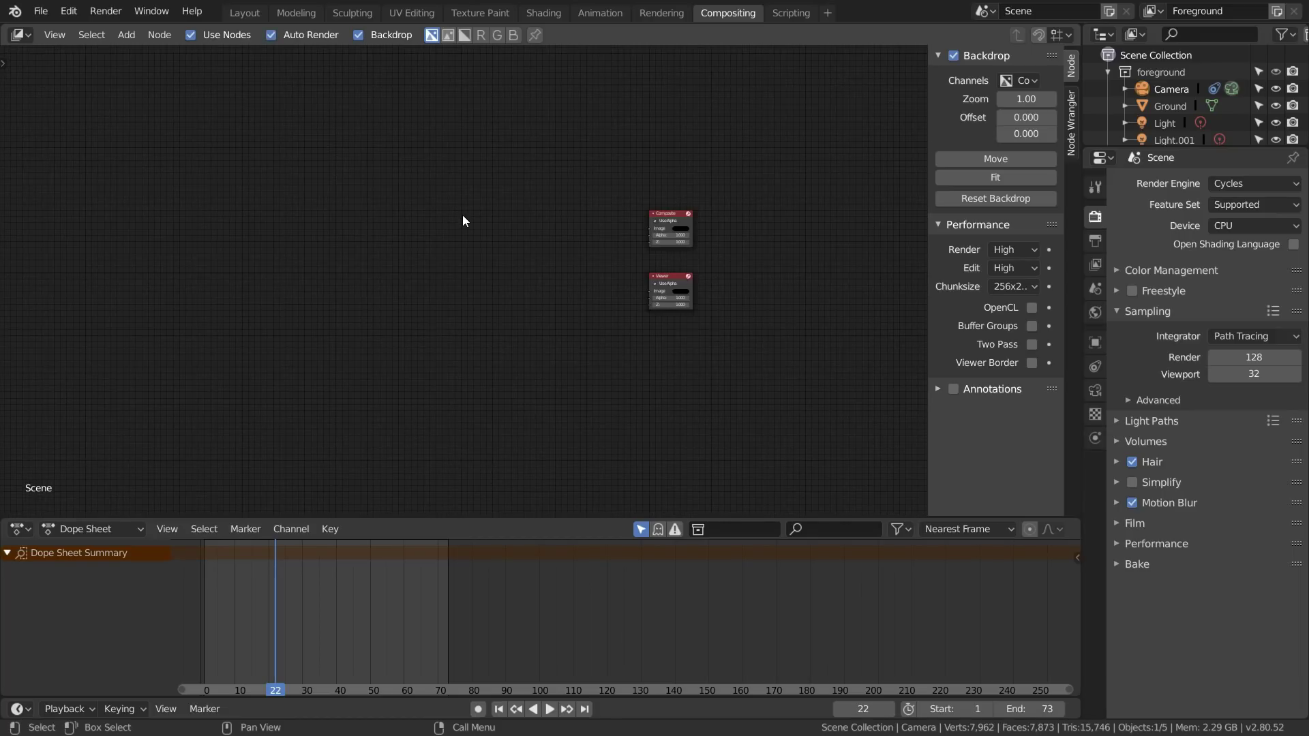
key("shift+a")
mouse_move(457, 236)
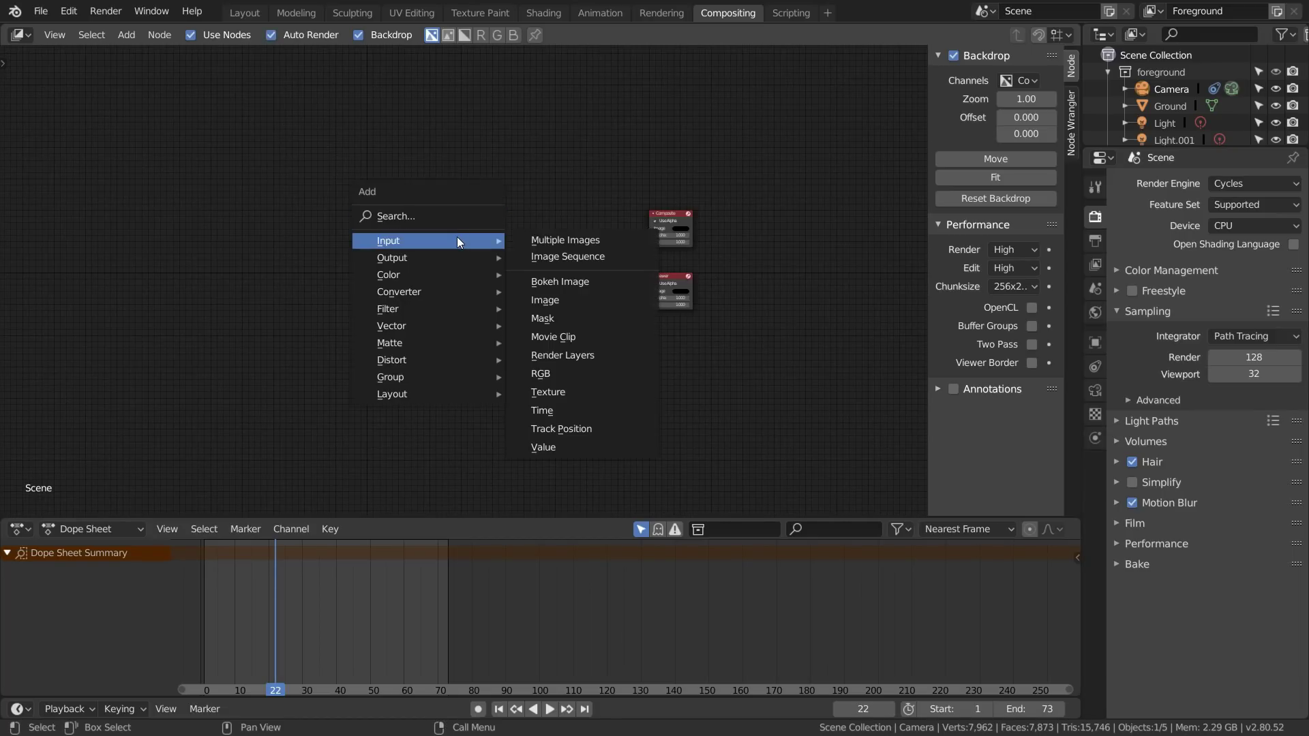
left_click(566, 334)
left_click(366, 276)
scroll(422, 273, "up", 1)
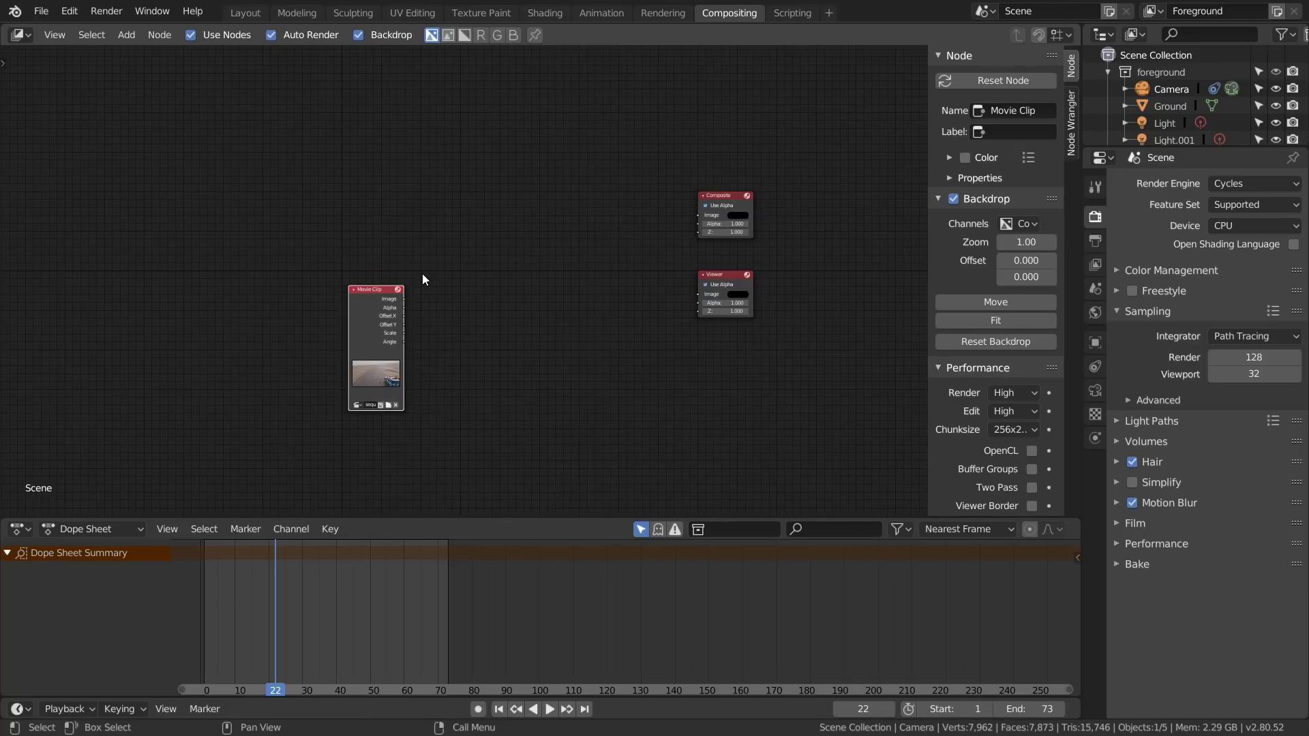
key("shift+a")
mouse_move(422, 272)
left_click(523, 388)
left_click(387, 231)
scroll(386, 231, "up", 2)
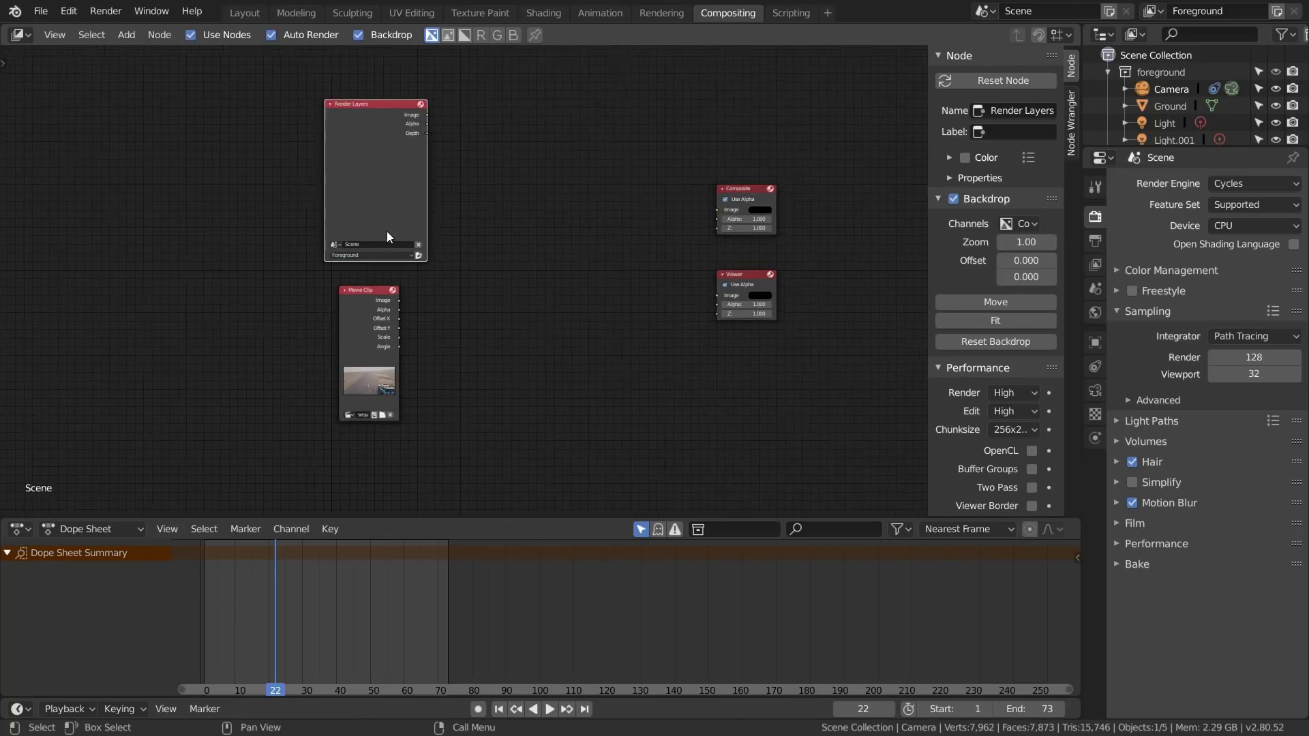
Add an Alpha Over node between the input nodes and the Composite and Viewer nodes
key("shift+a")
left_click(450, 216)
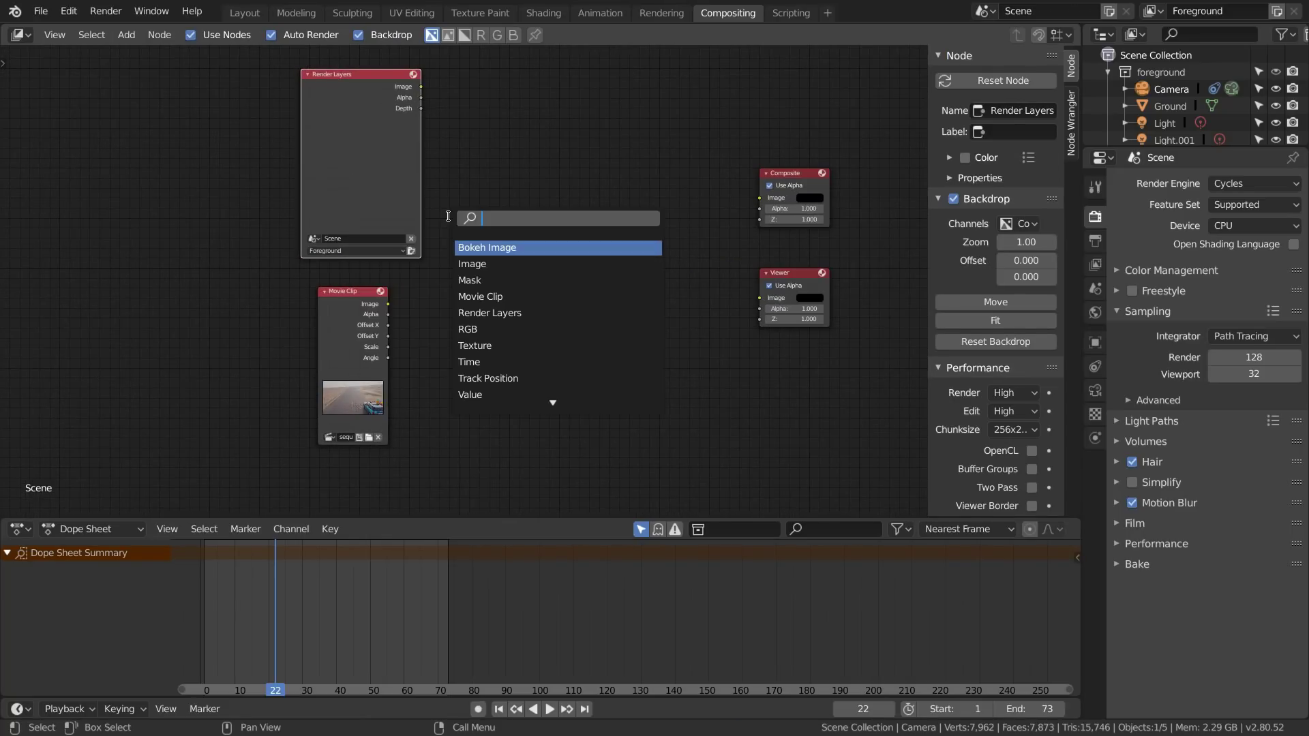
type("alpha")
key("Return")
left_click(553, 263)
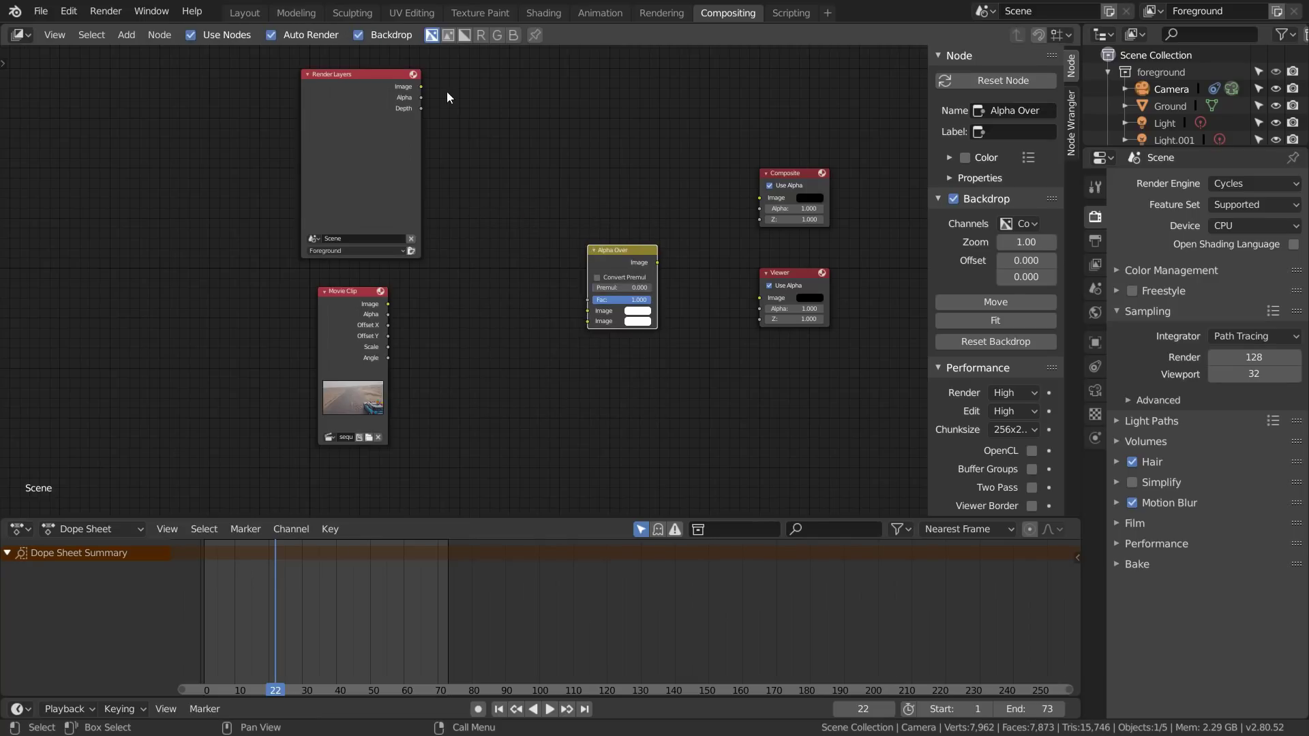
Link Movie Clip and Render Layers into Alpha Over's upper and lower image inputs, and its output to Composite and Viewer
left_click_drag(422, 87, 388, 305)
left_click_drag(657, 262, 760, 198)
left_click(621, 251, "ctrl+shift")
left_click_drag(624, 249, 602, 248)
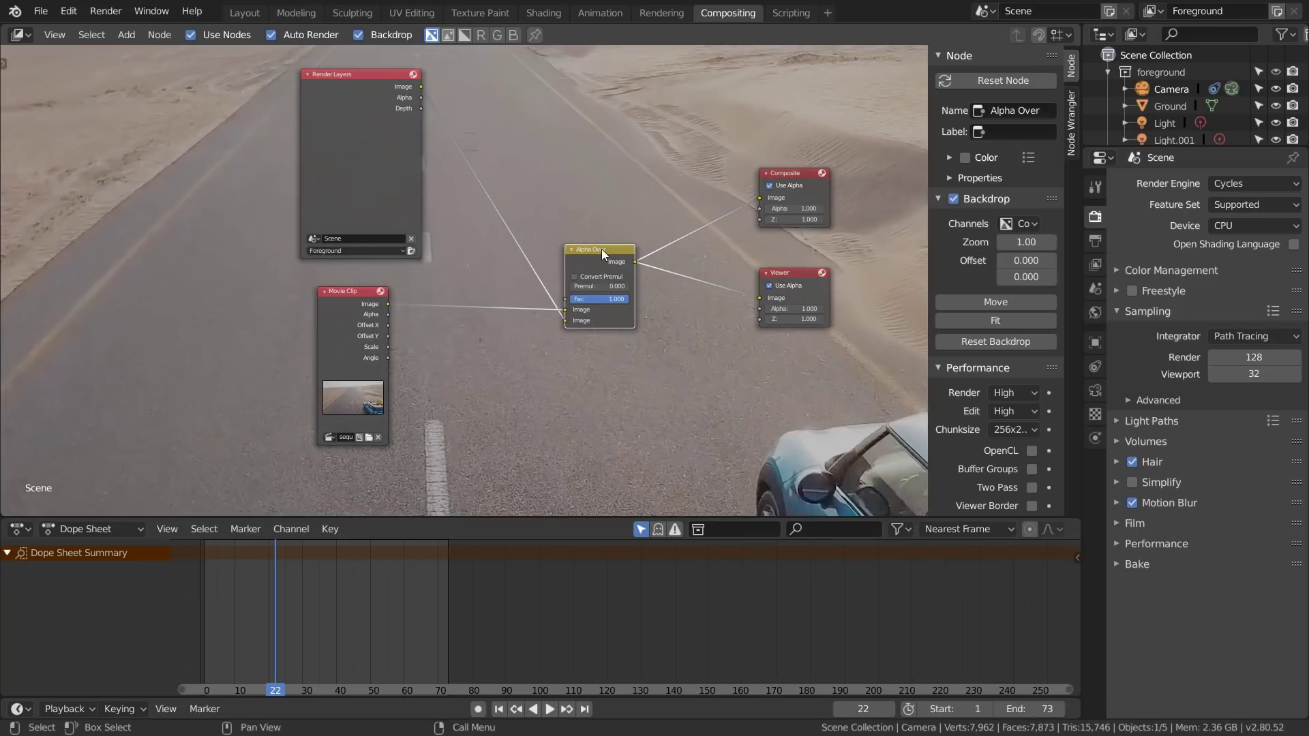
key("v")
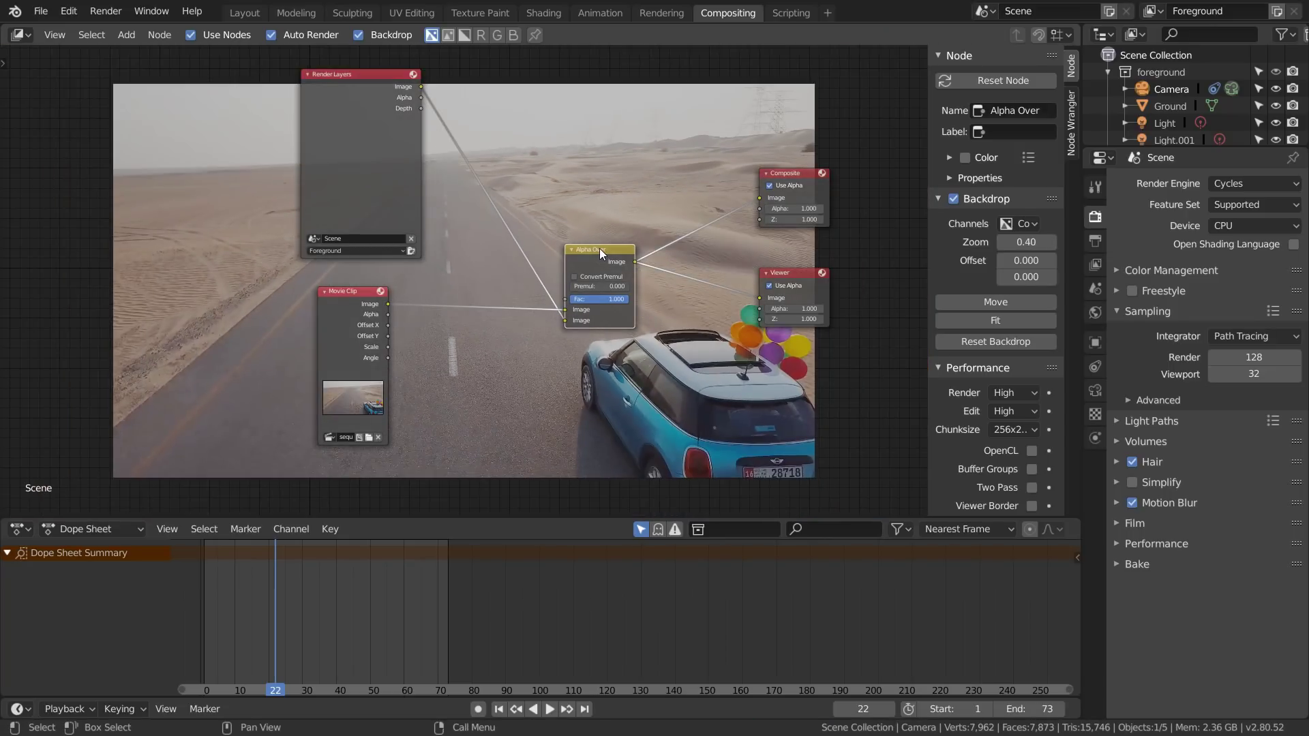
Go to frame 1, set the PNG output compression to 0% and render a test still
key("shift+Left")
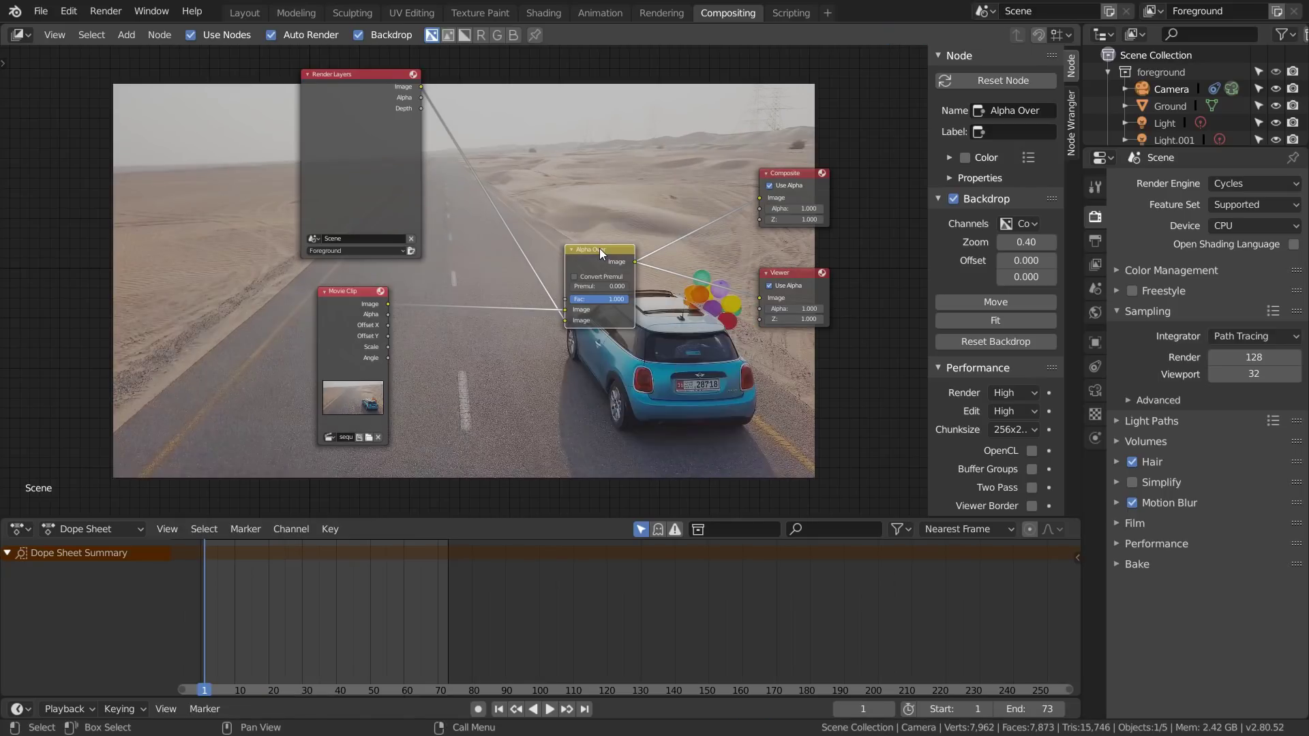
left_click(1096, 241)
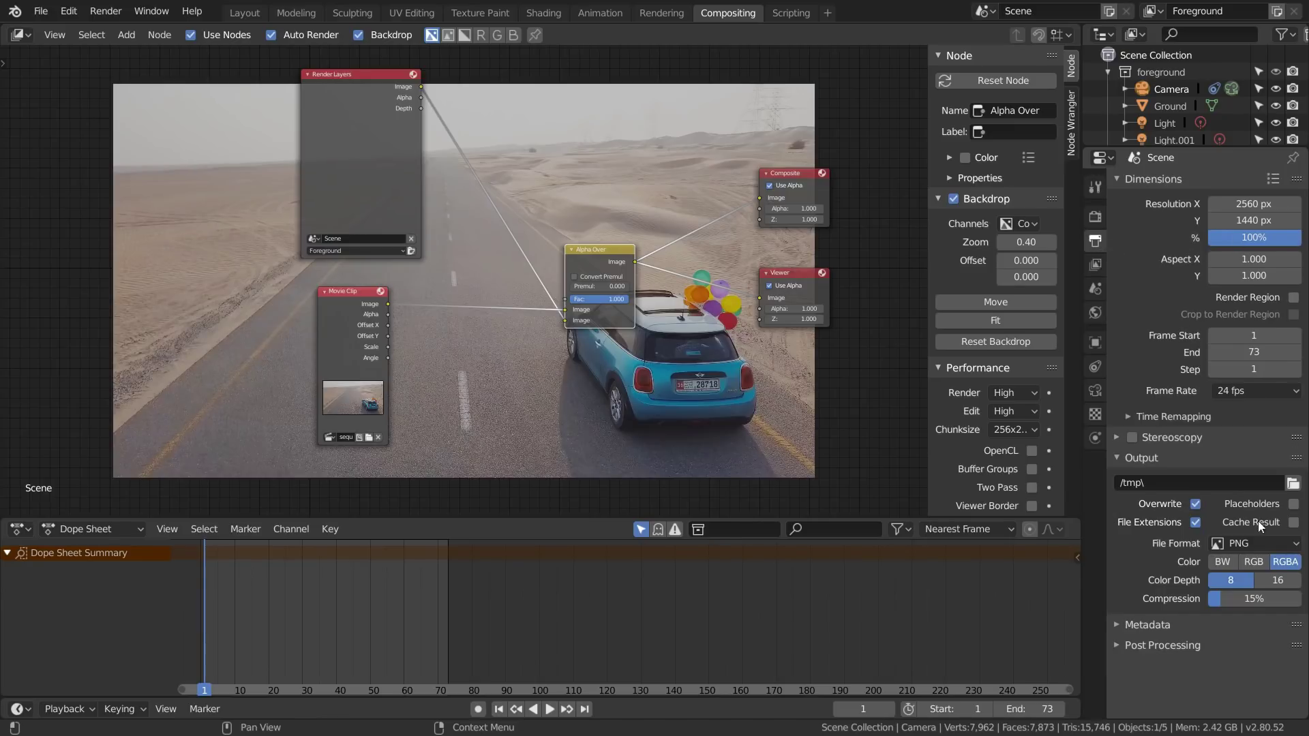
left_click_drag(1241, 600, 1208, 599)
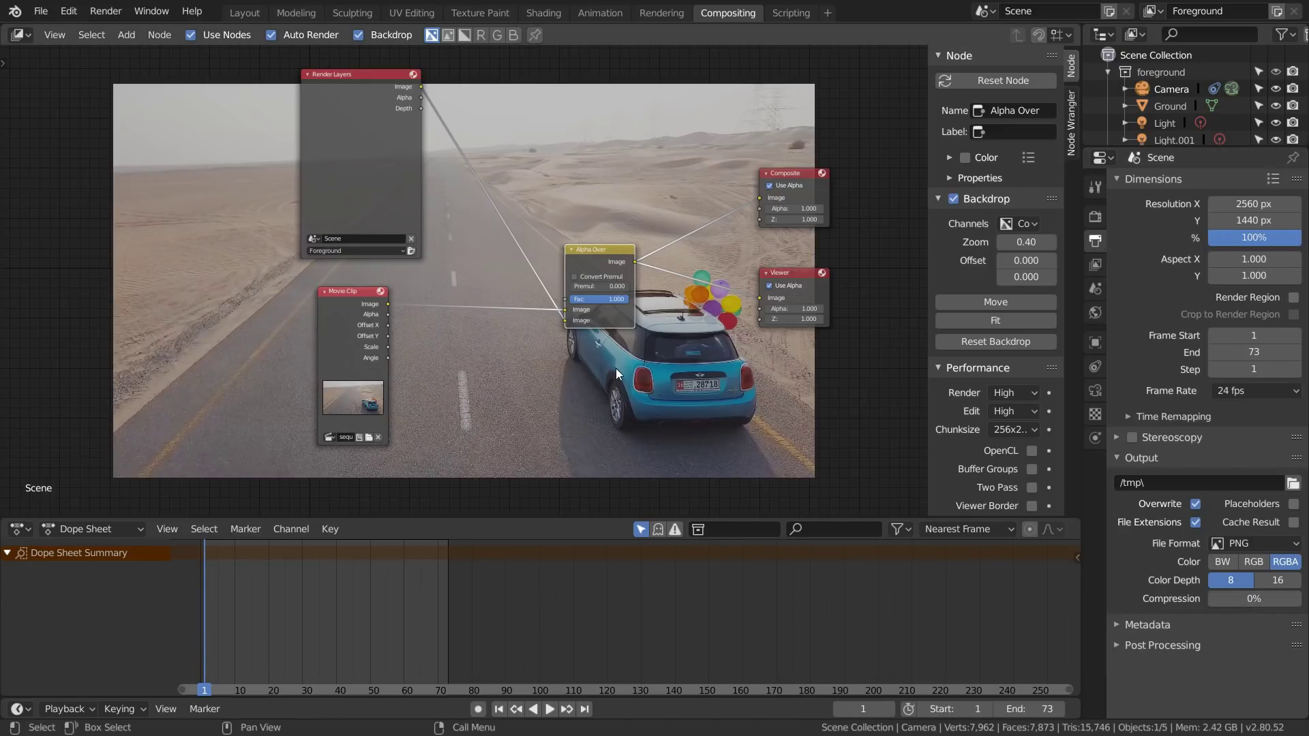
key("F12")
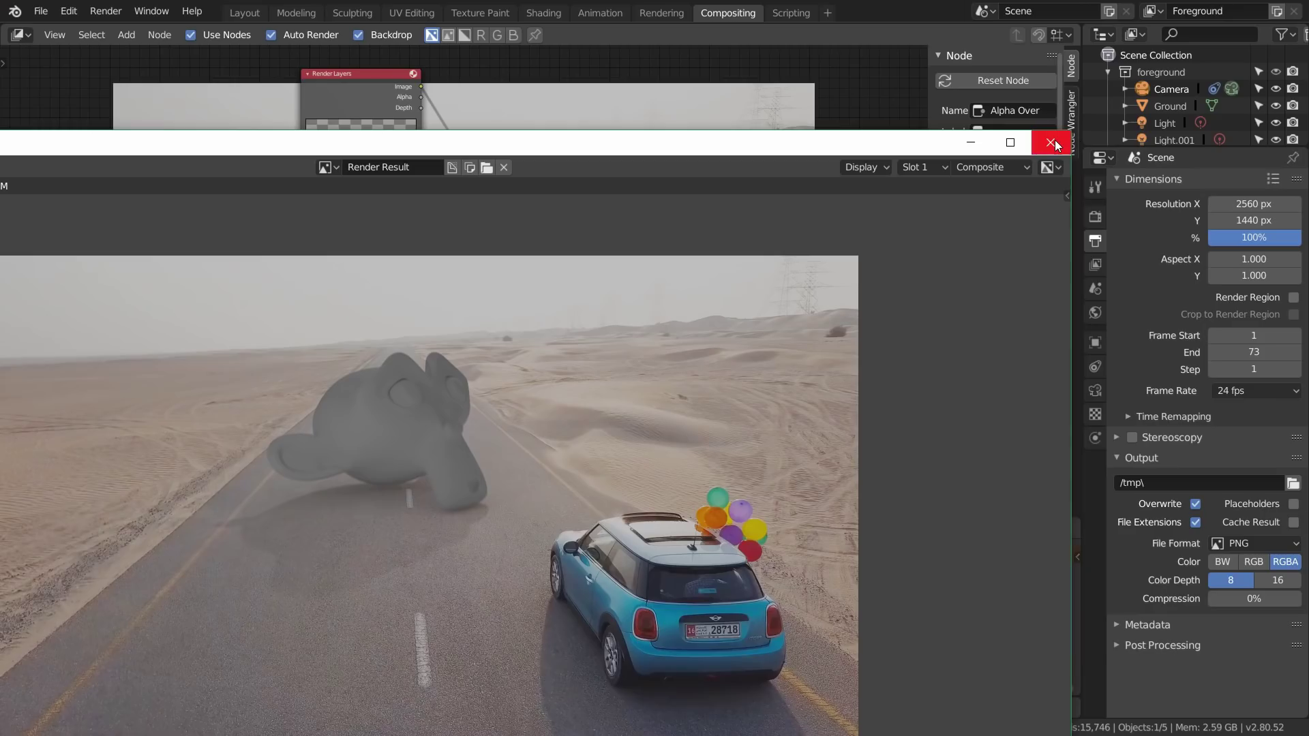
left_click(1055, 145)
Play back the composite, check it at frame 26 and return to the first frame
key("space")
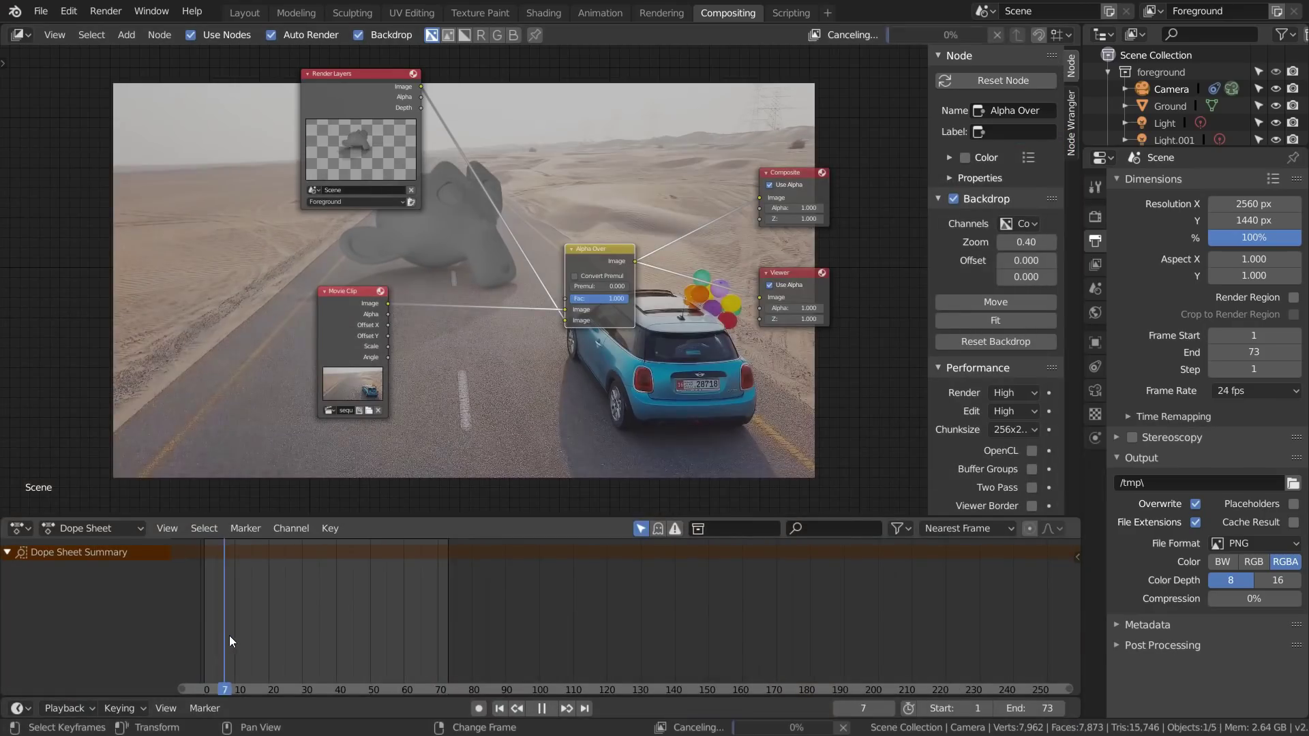
key("space")
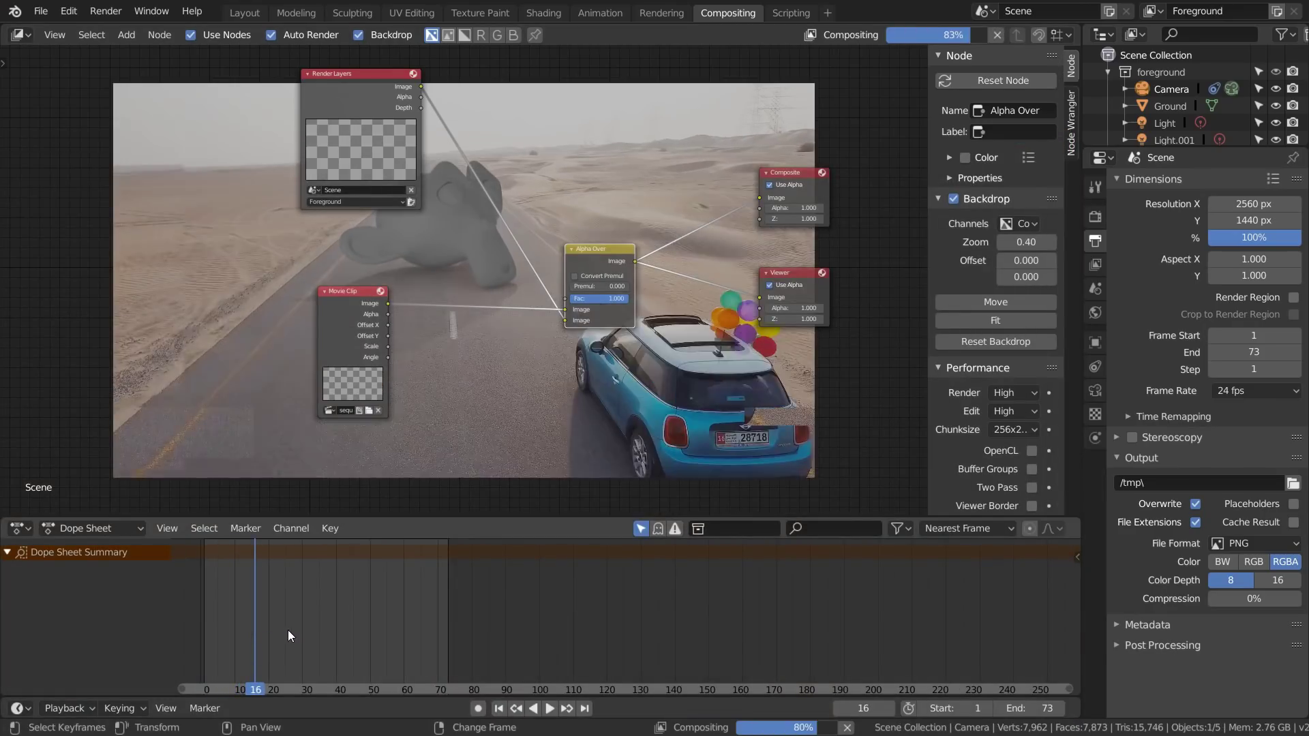
right_click(290, 632)
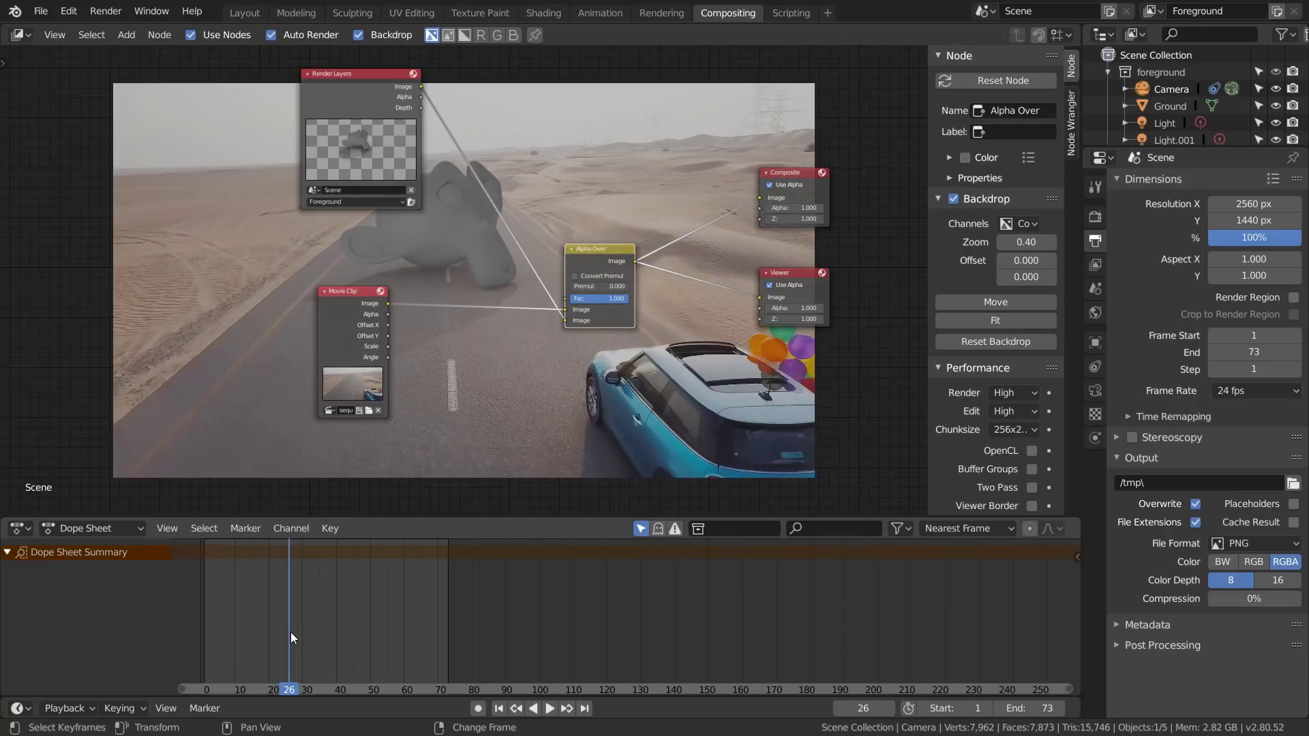
key("shift+Left")
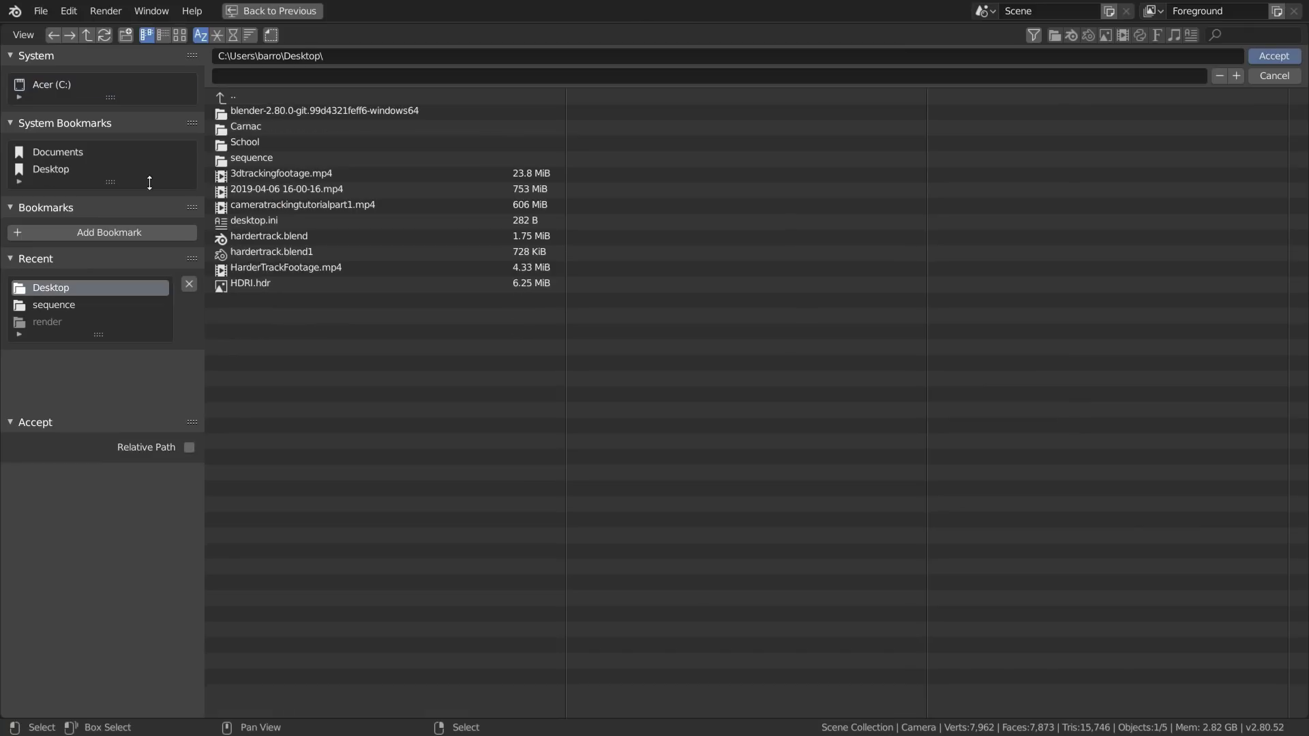
Set the render output to the Desktop folder with the file name render_
left_click(262, 77)
type("render_")
key("Return")
key("Return")
Save the file and start rendering the full animation
key("ctrl+s")
middle_click_drag(724, 323, 615, 354)
key("ctrl+F12")
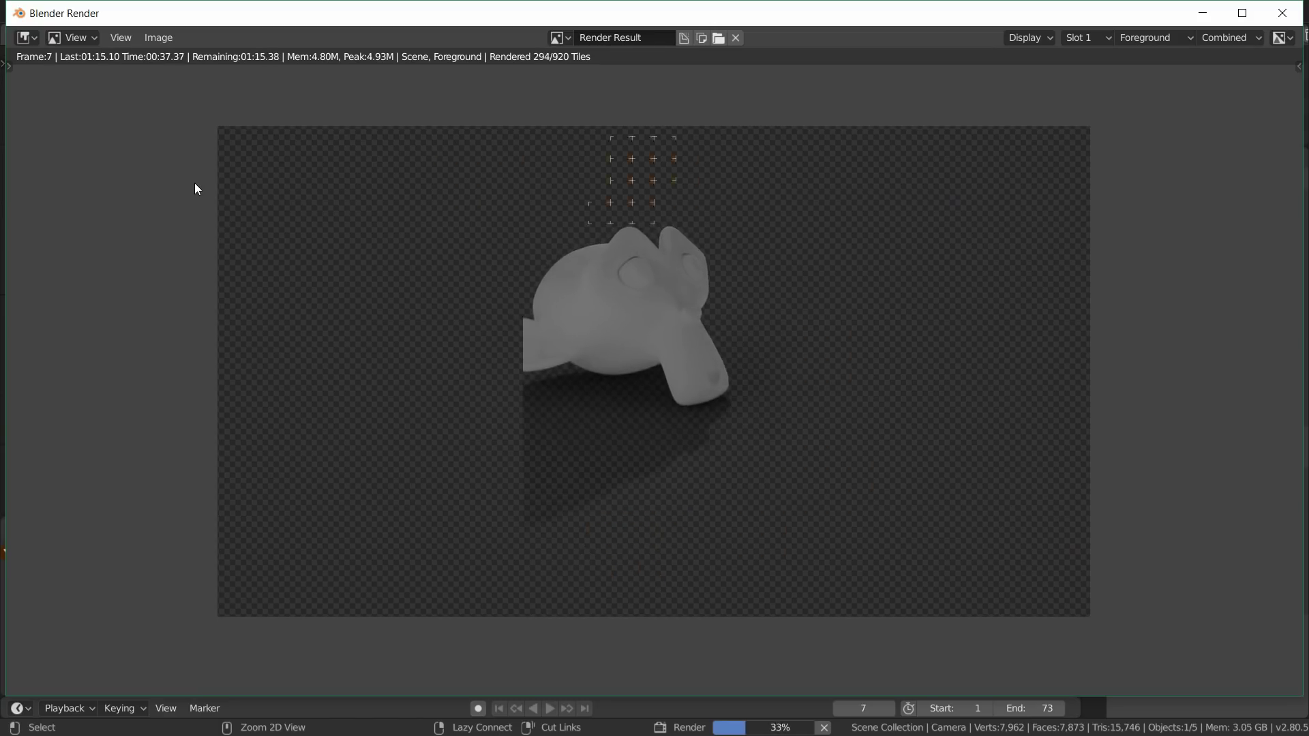